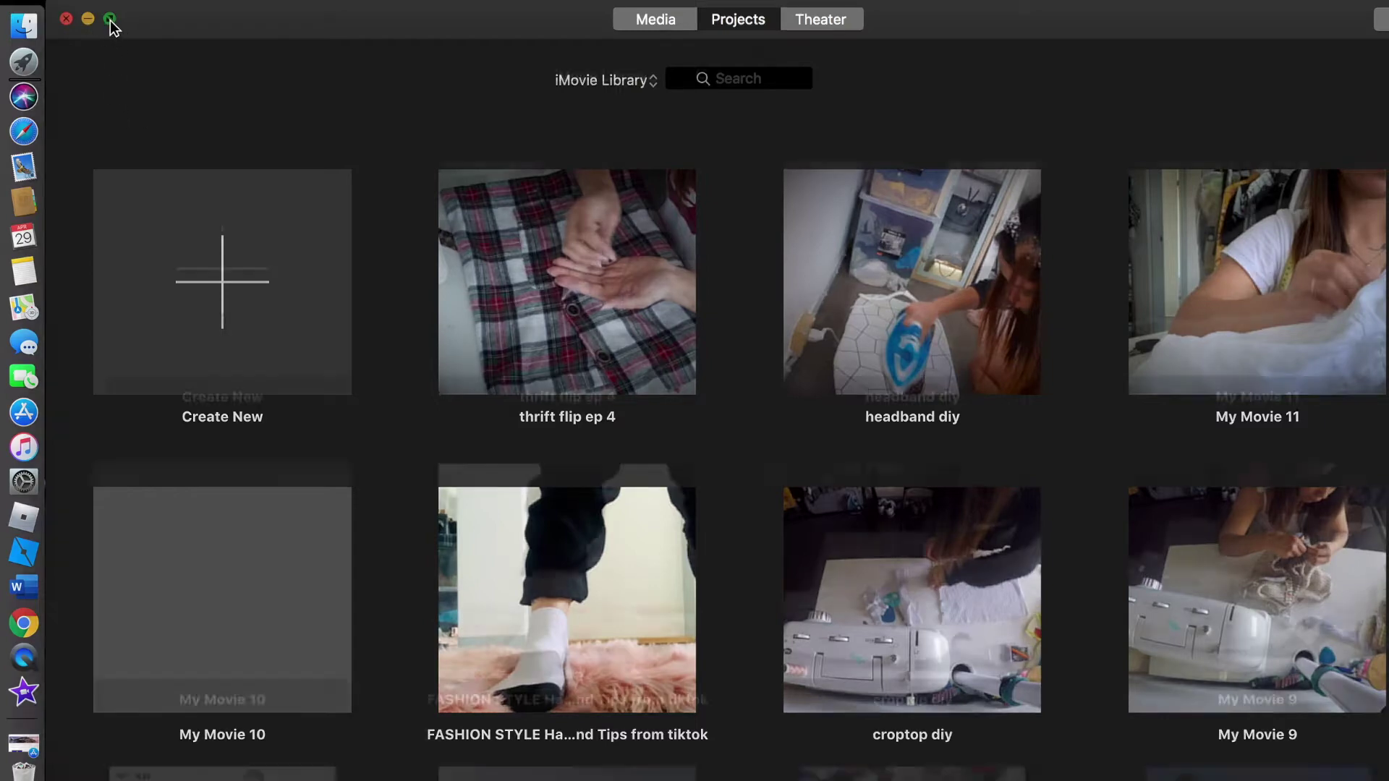
Step: Switch the project library to full screen and create a new movie project
click(110, 19)
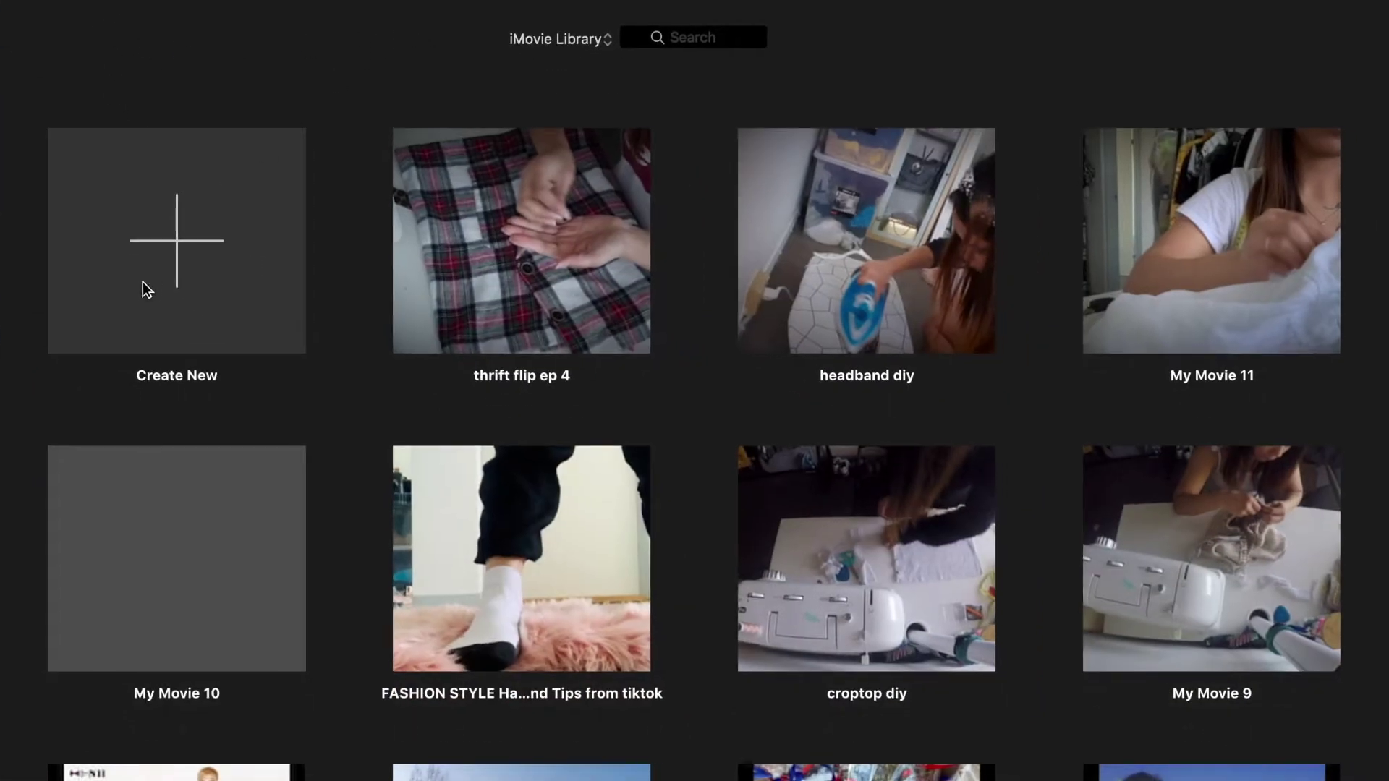
click(167, 280)
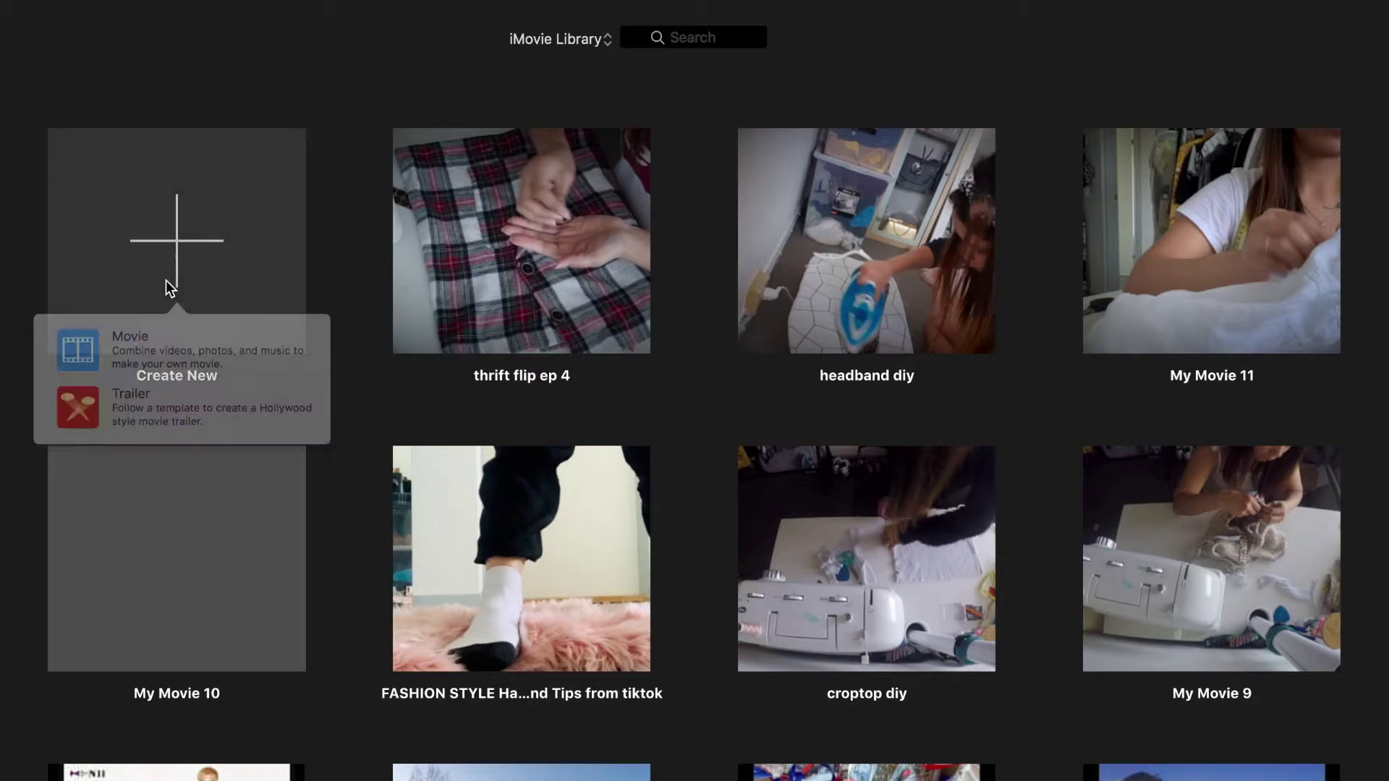
click(94, 356)
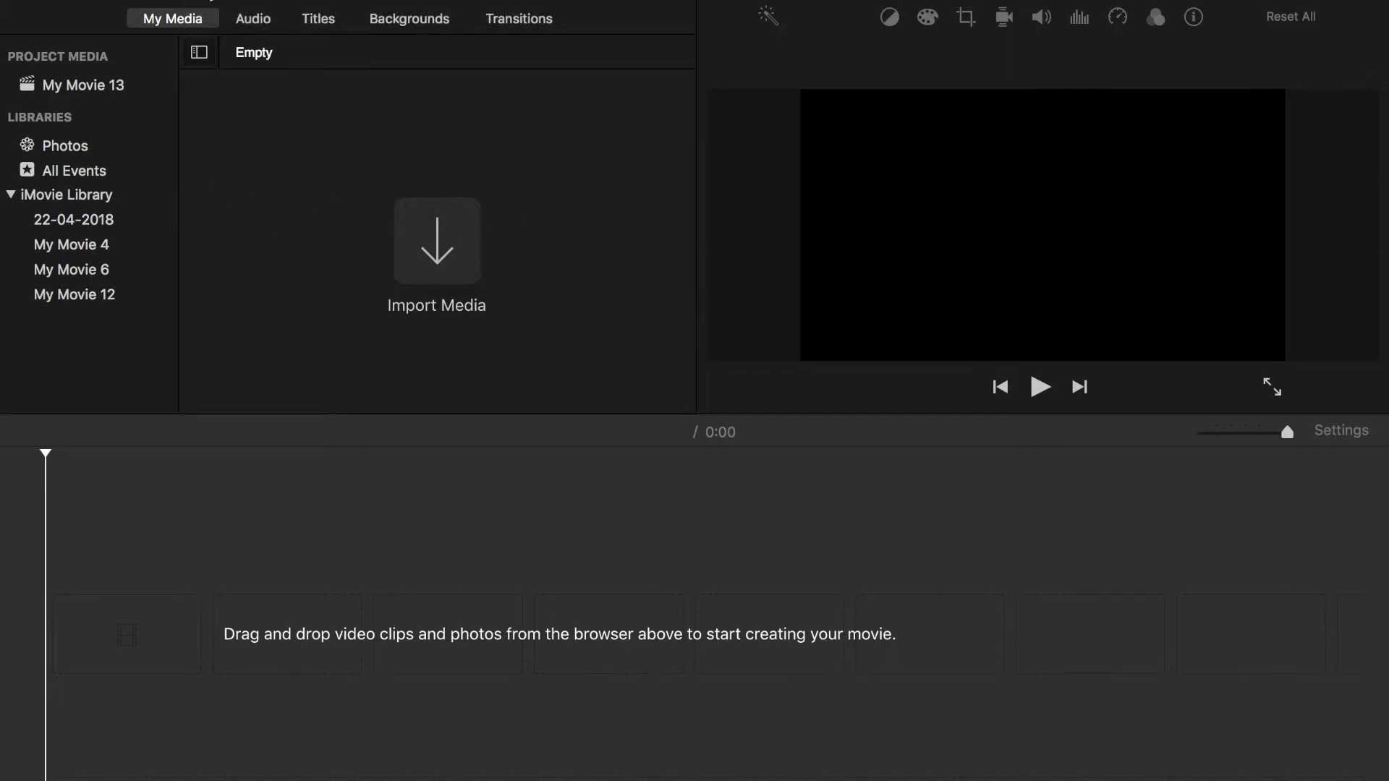
Step: Start a media import into the project and browse from the home folder to the Downloads folder
key(super+i)
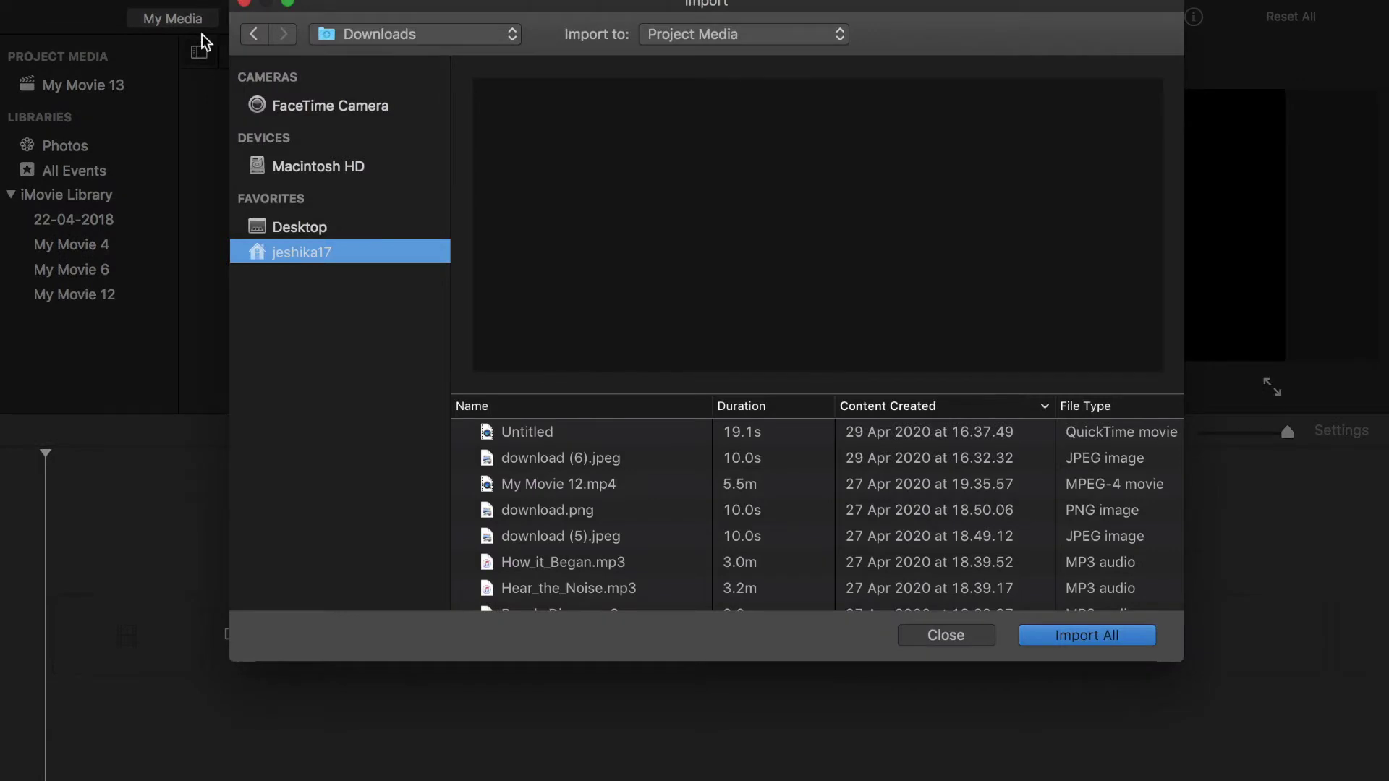
click(310, 229)
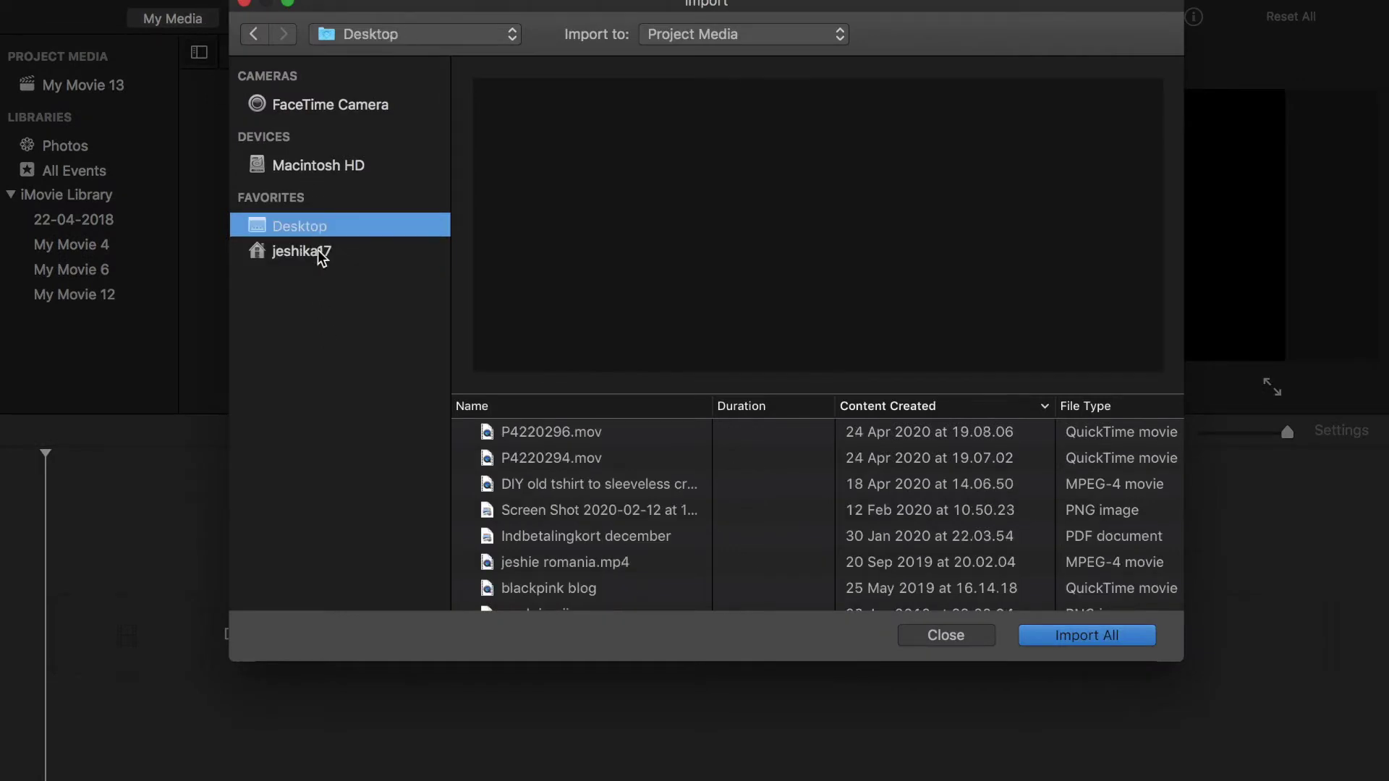
click(319, 253)
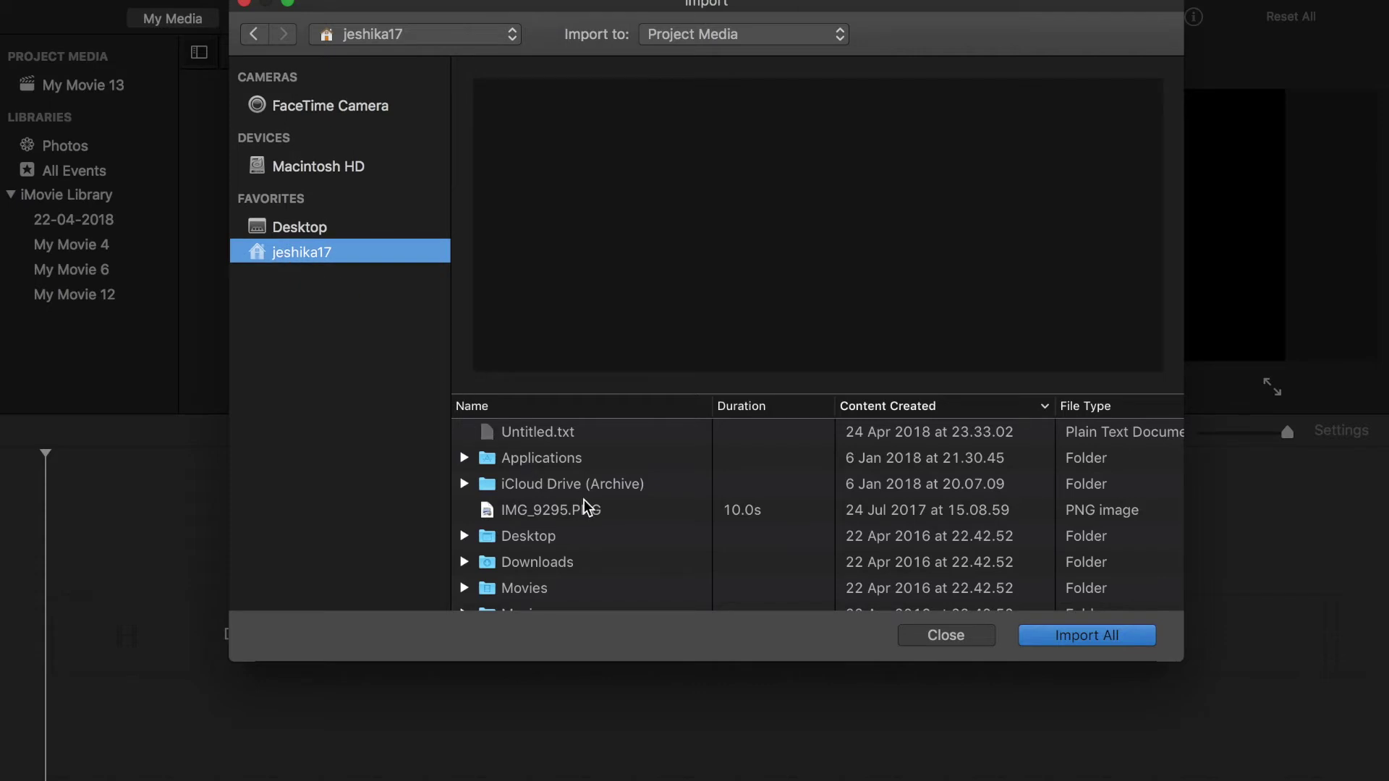
click(568, 546)
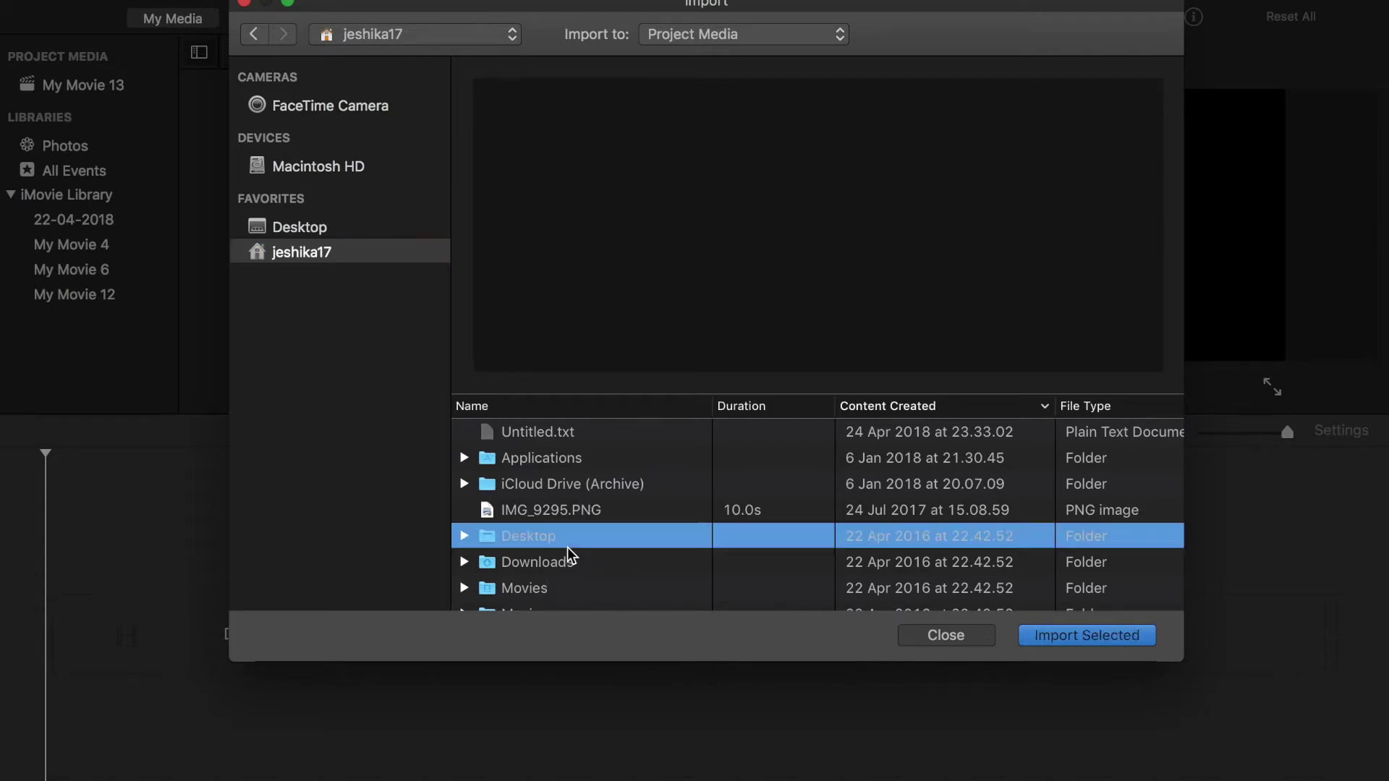
scroll(572, 563, down, 1)
double_click(552, 548)
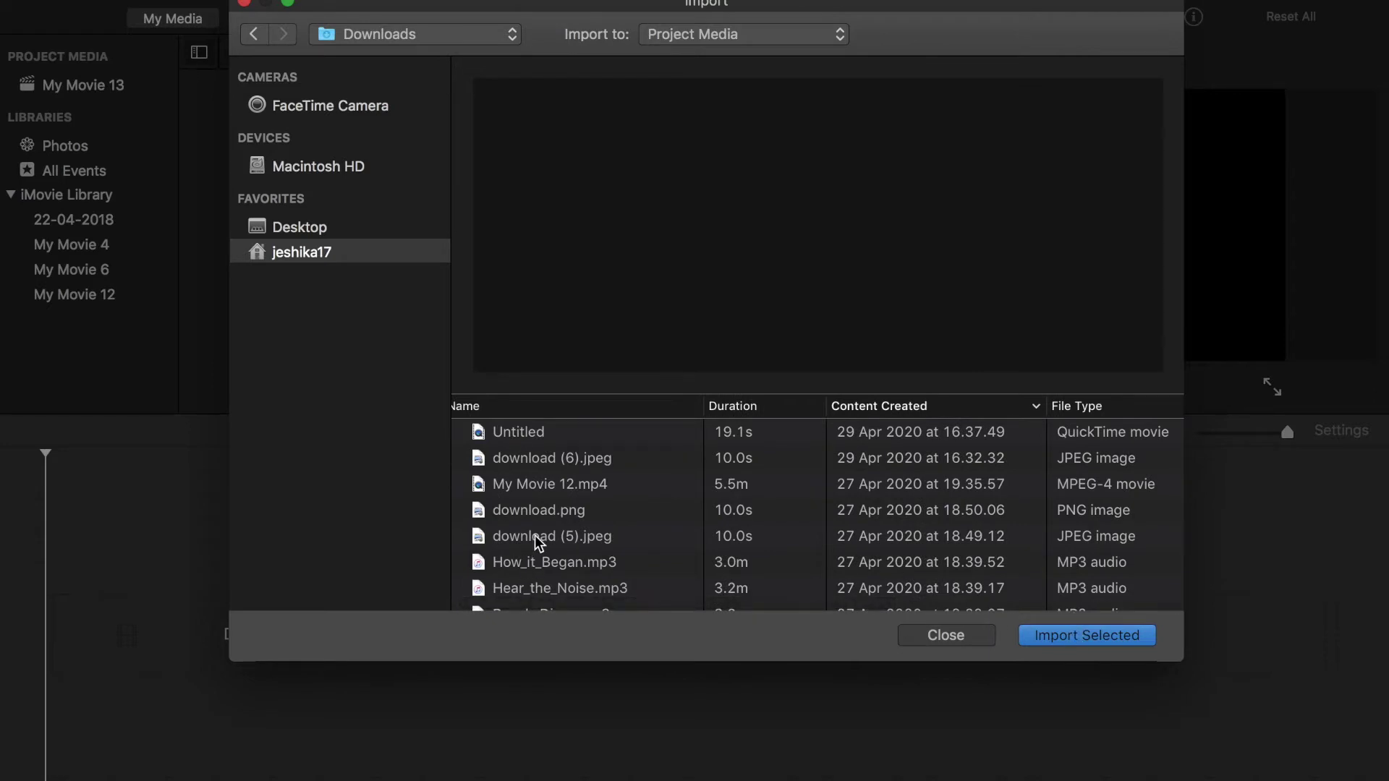
scroll(539, 544, down, 5)
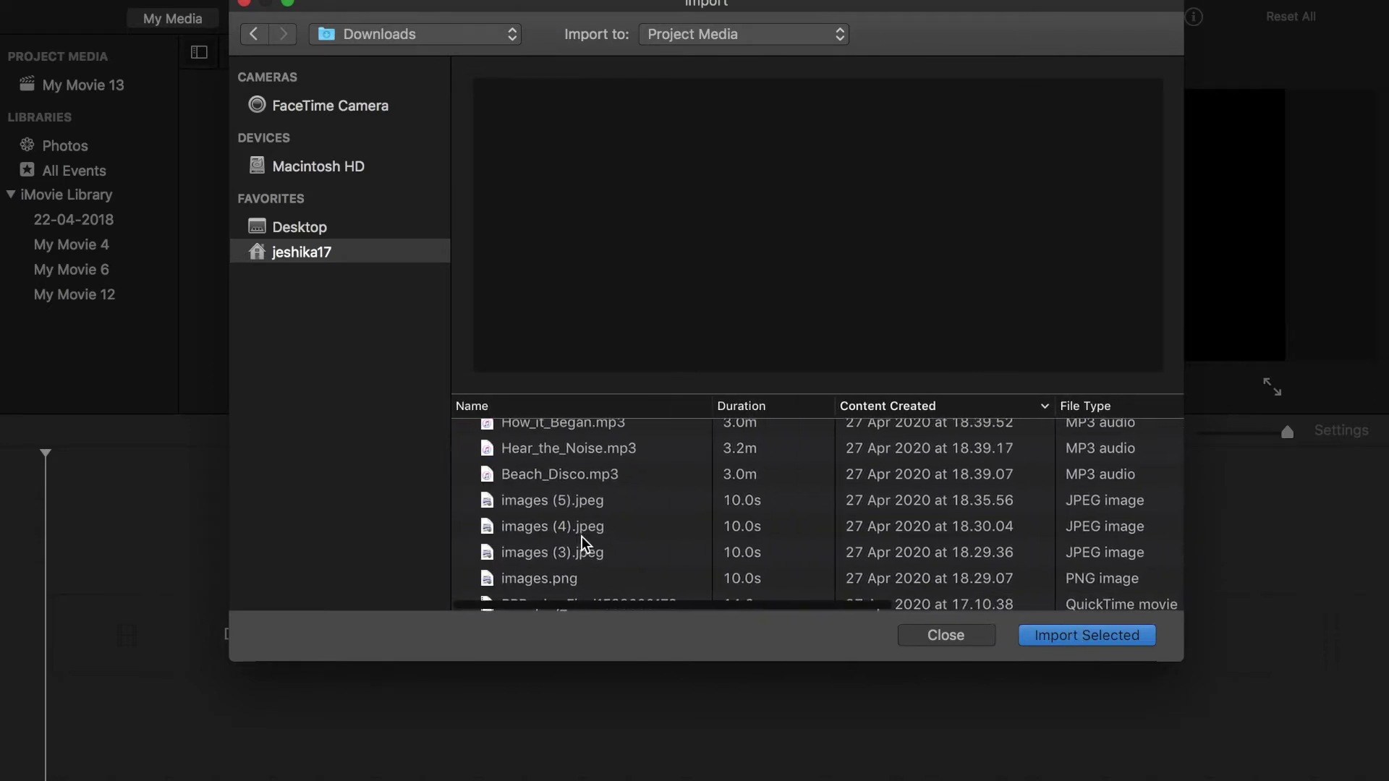
click(575, 499)
click(582, 526)
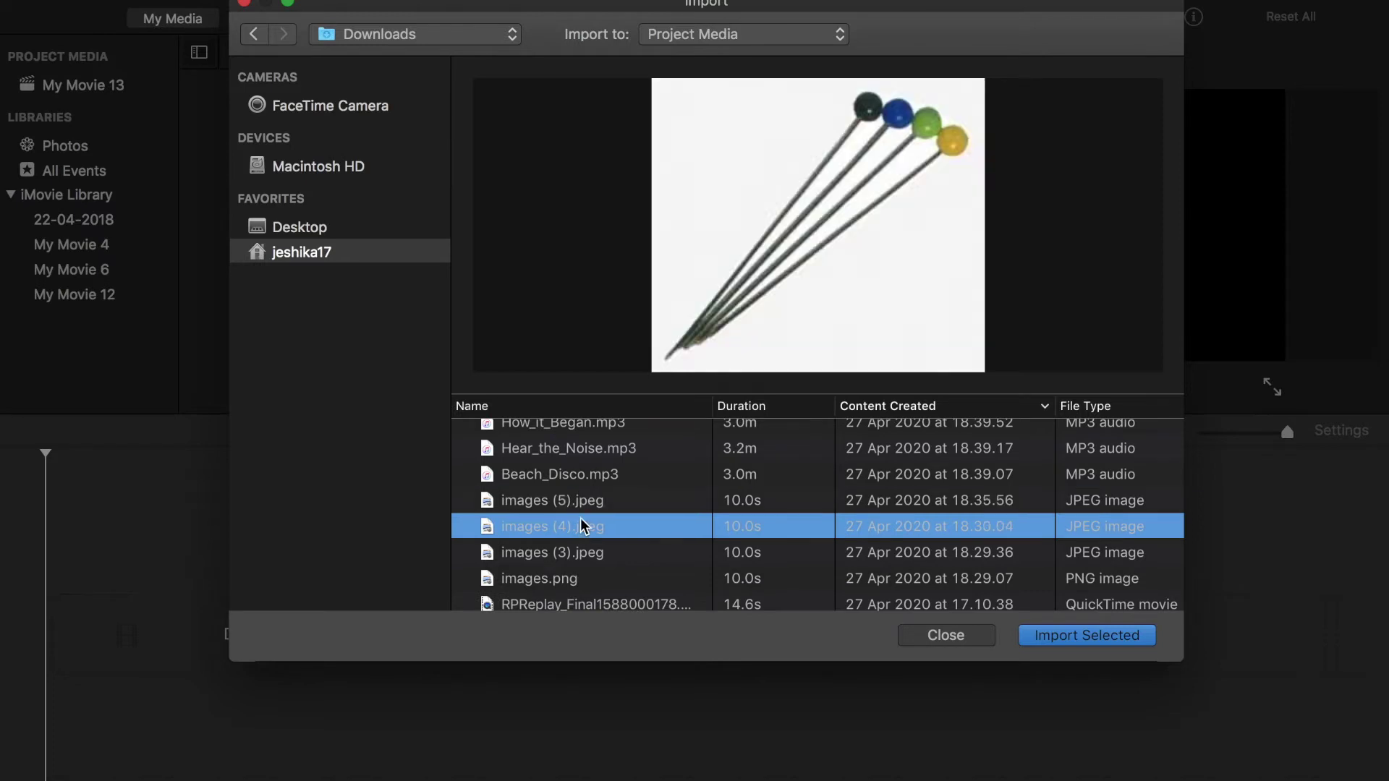
click(576, 554)
scroll(595, 494, down, 3)
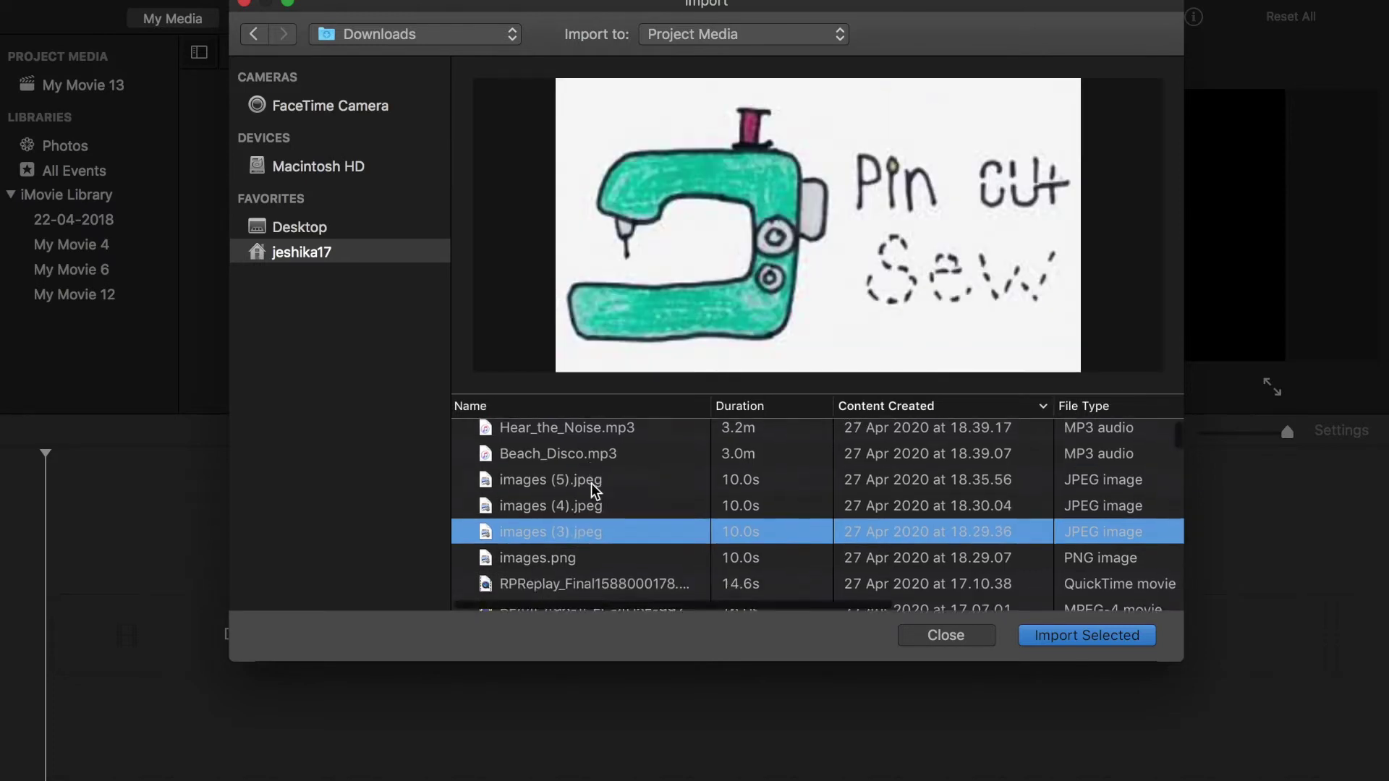
click(574, 492)
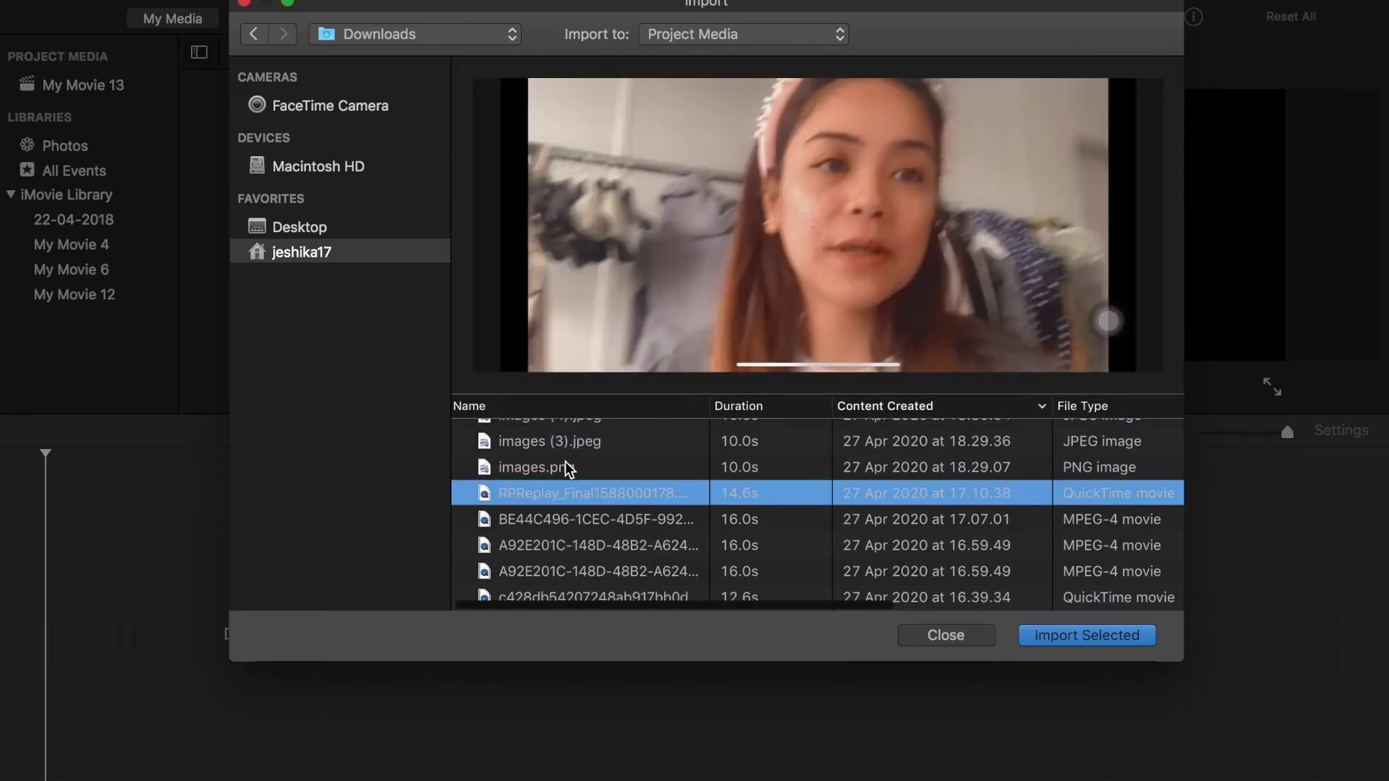
click(567, 466)
click(567, 499)
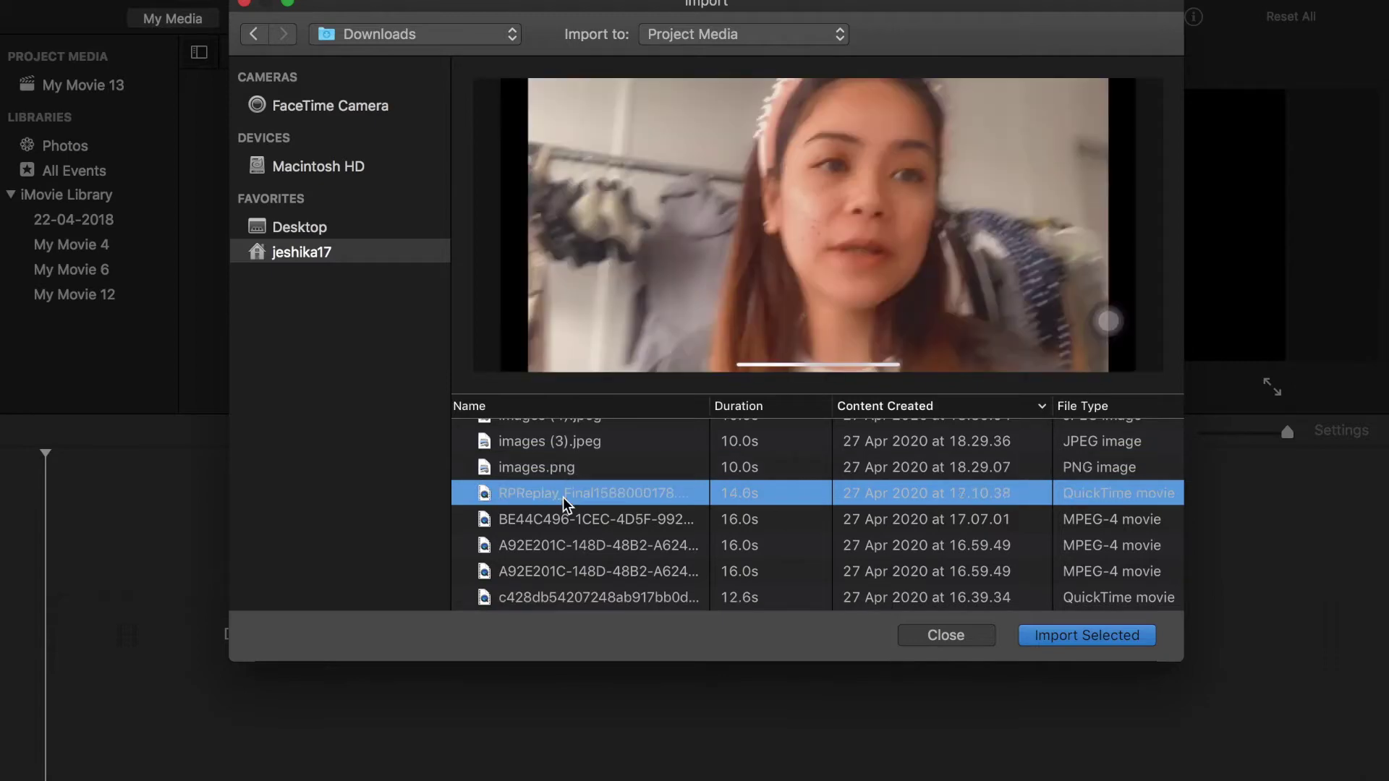
click(1057, 636)
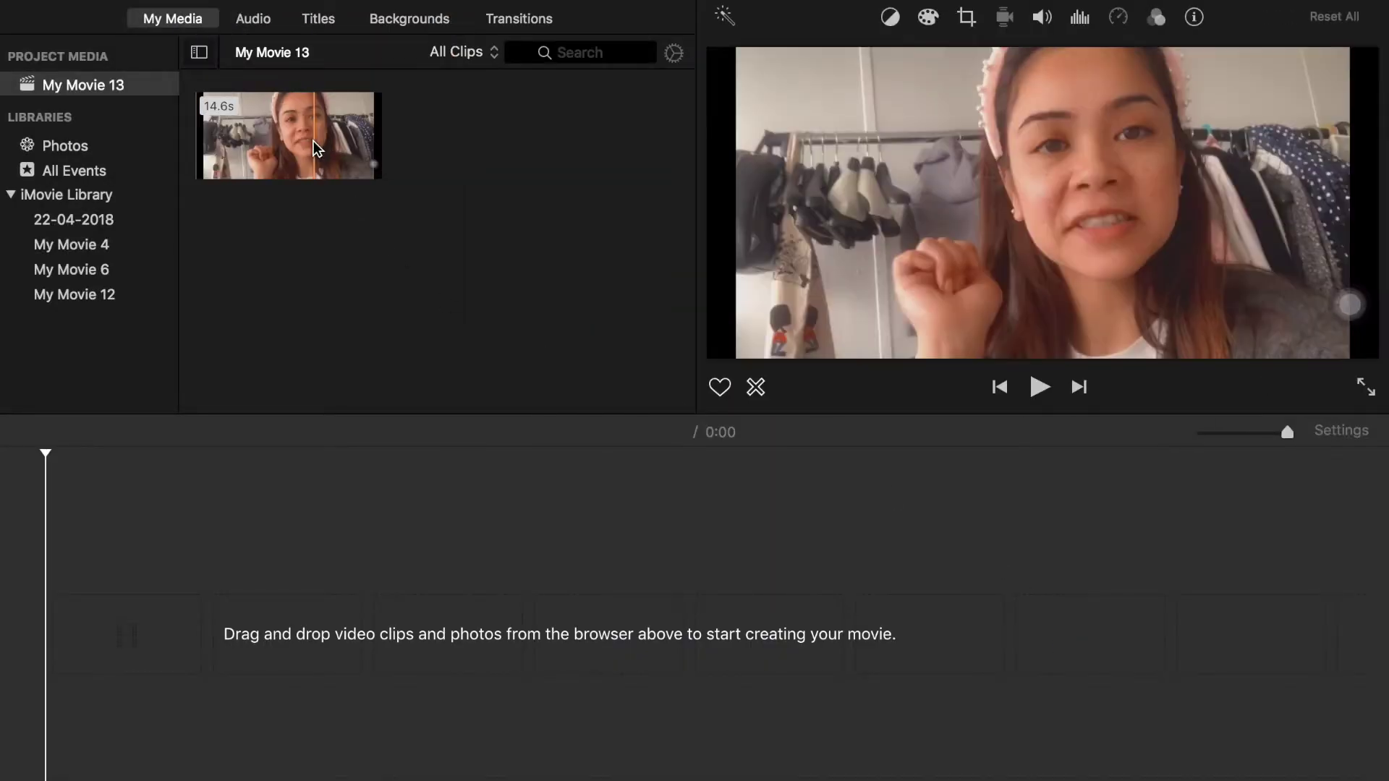
drag(316, 148, 101, 664)
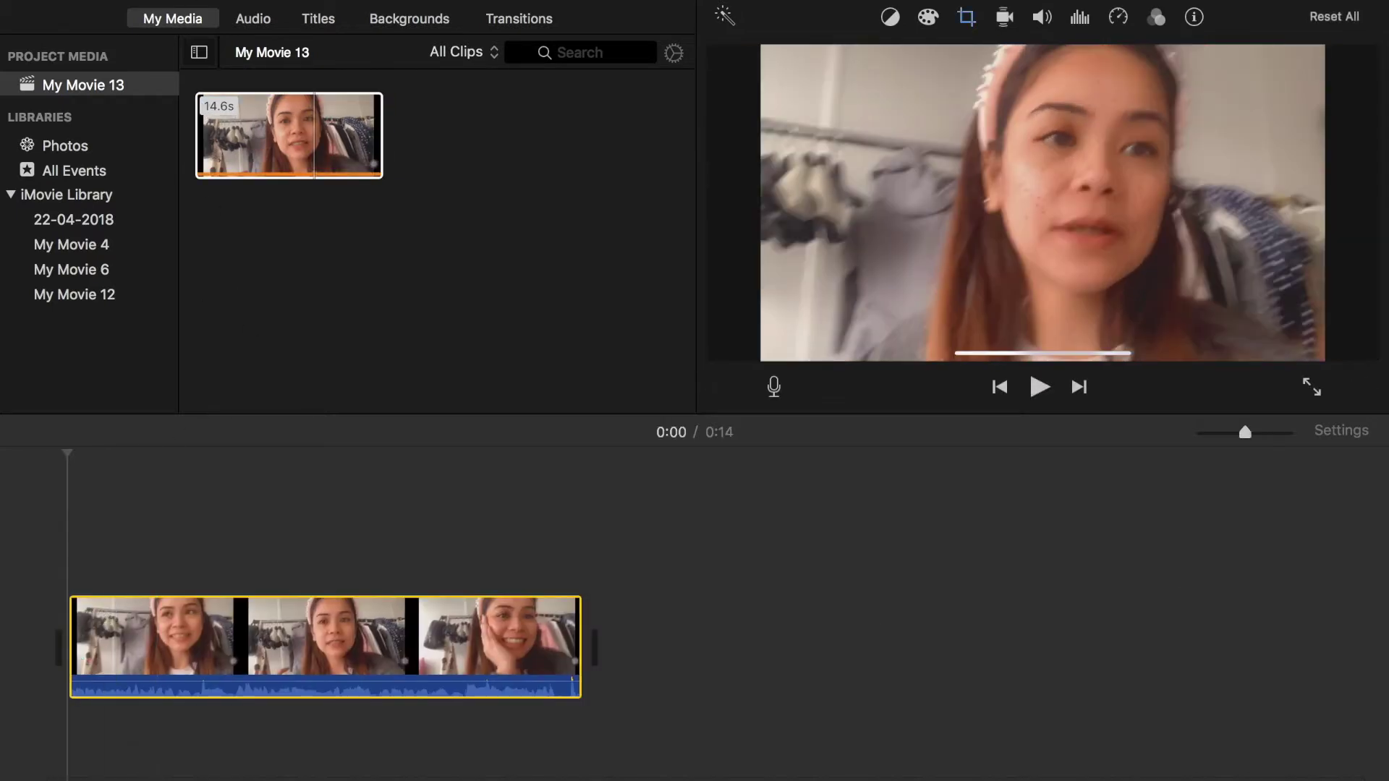
Step: Import the 12.6-second video whose name starts with c428db54207248ab917bb0d and place it after the first clip on the timeline
key(super+i)
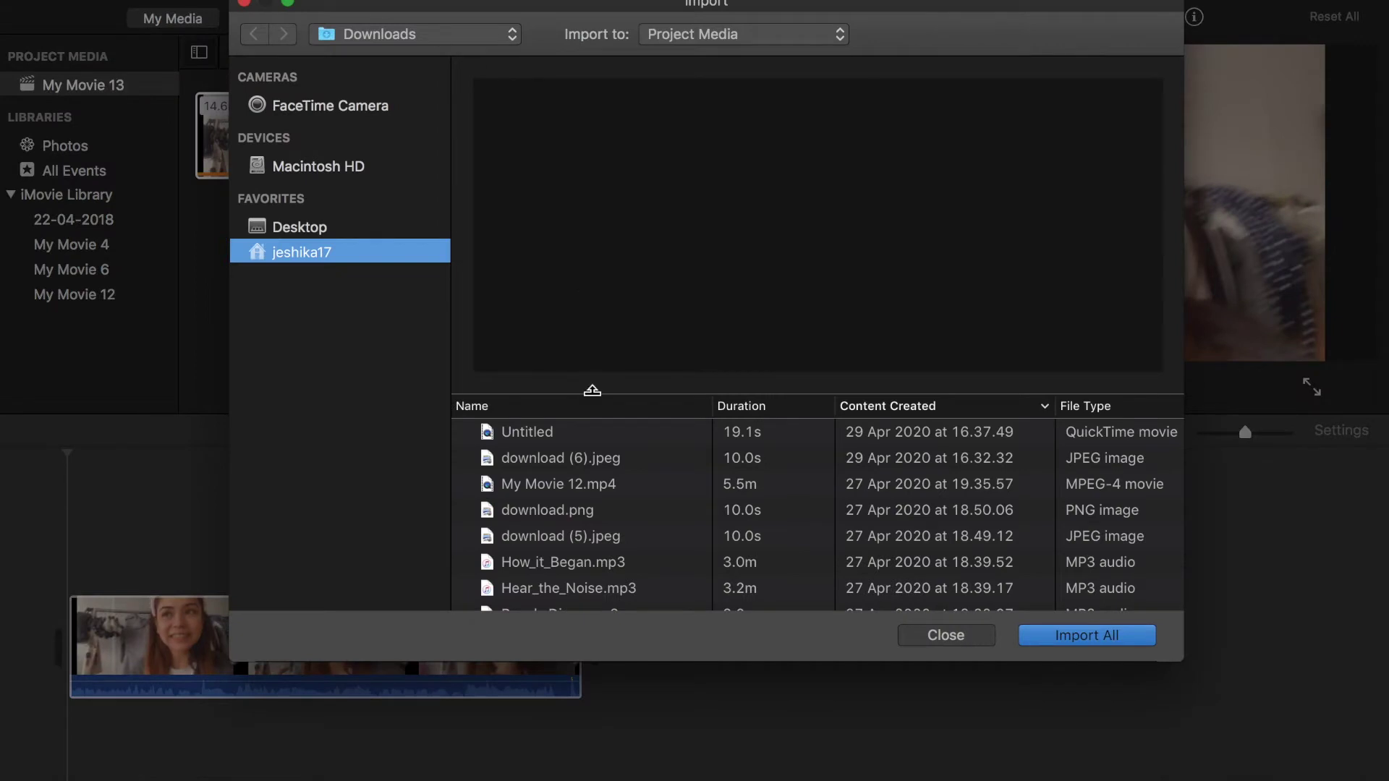
scroll(564, 569, down, 8)
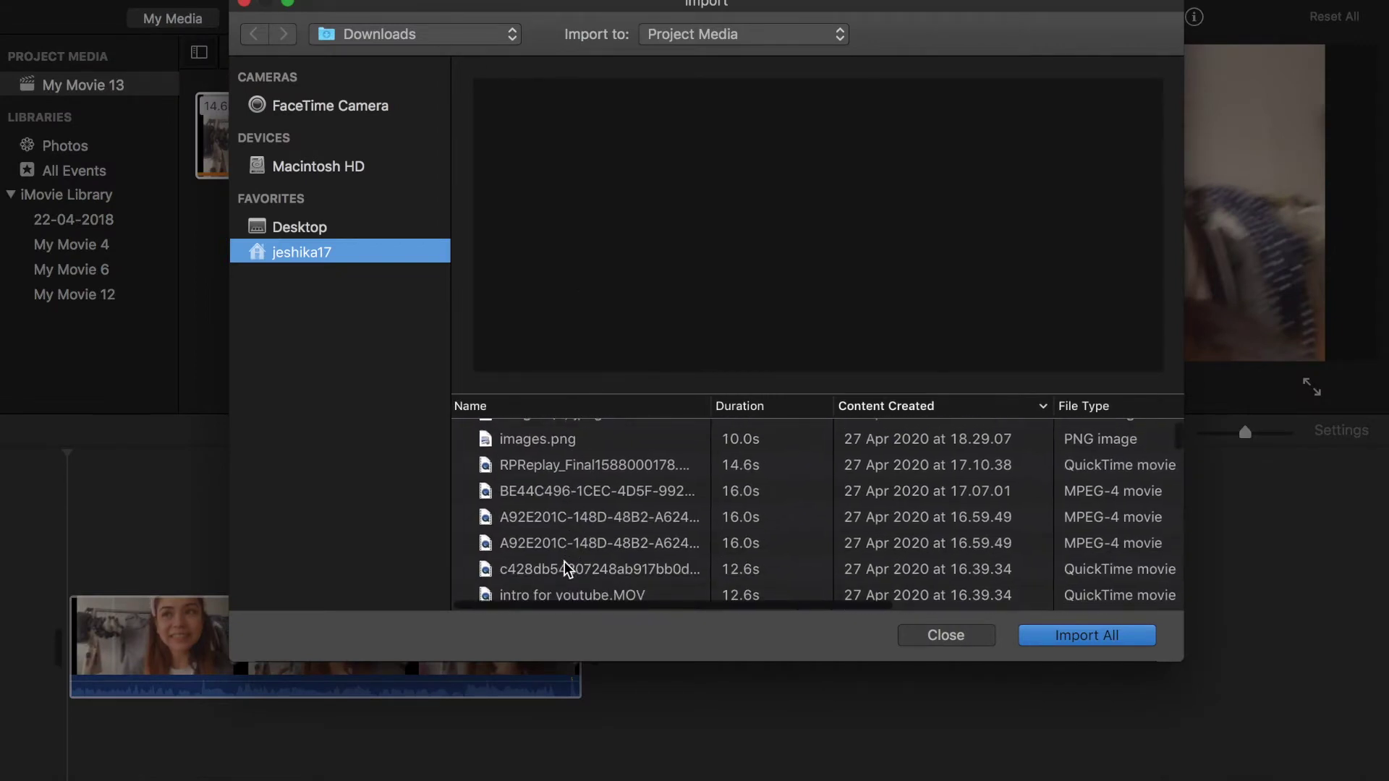
click(561, 518)
click(604, 570)
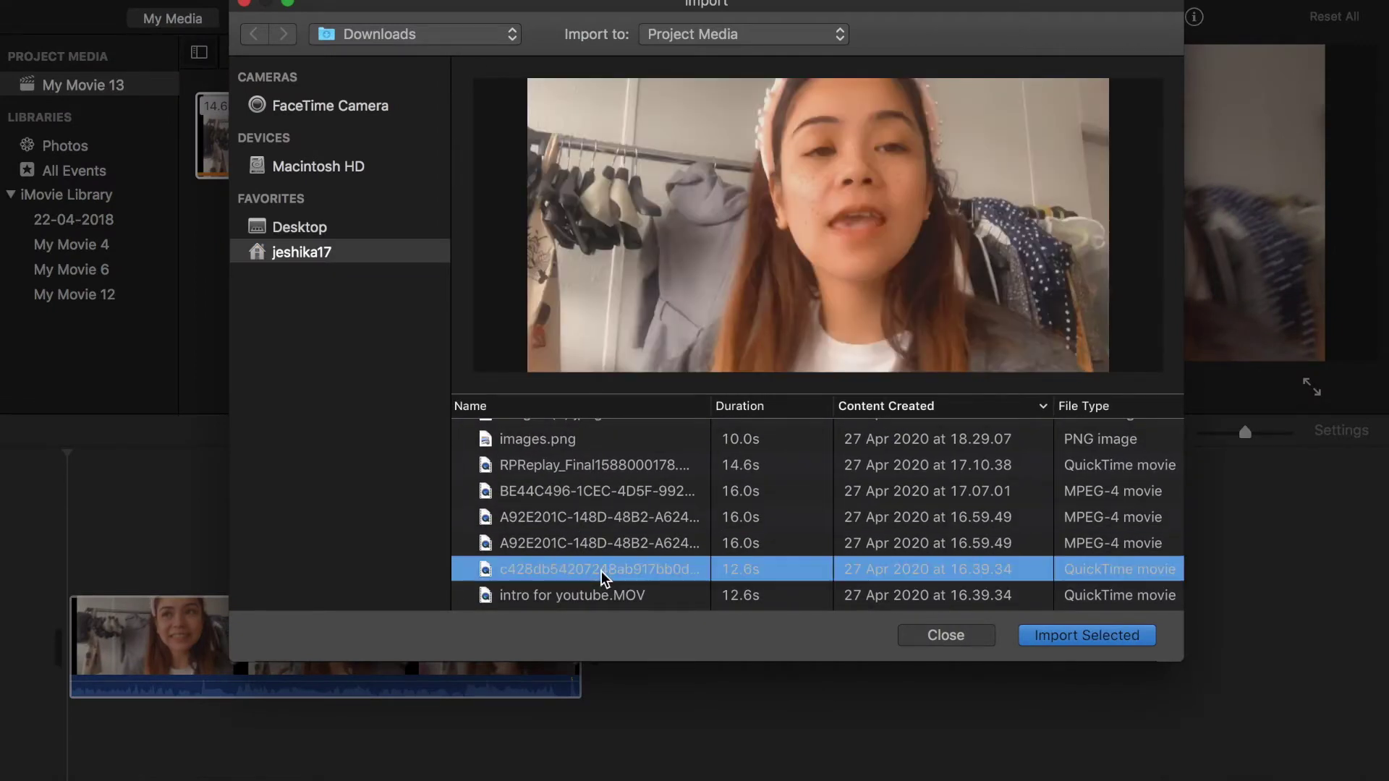
click(1083, 638)
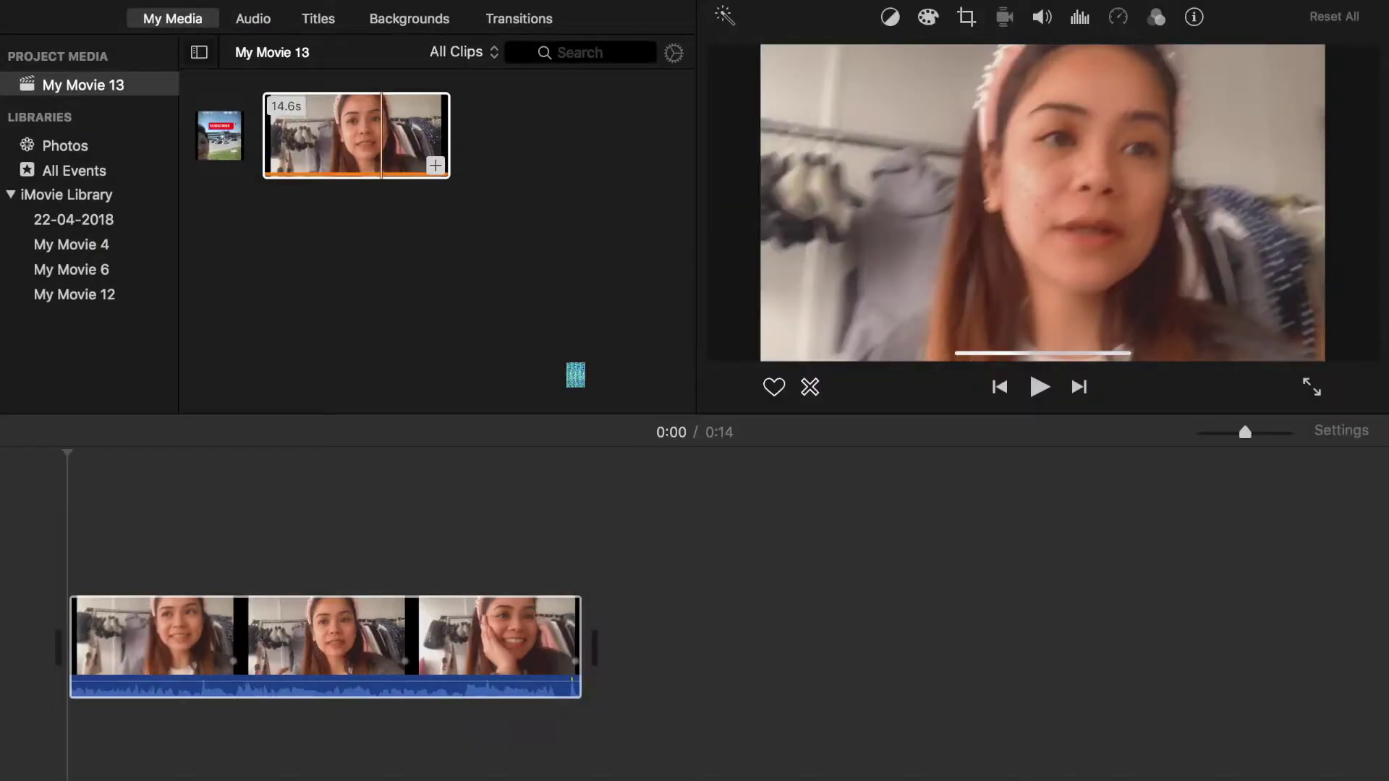
drag(224, 145, 648, 592)
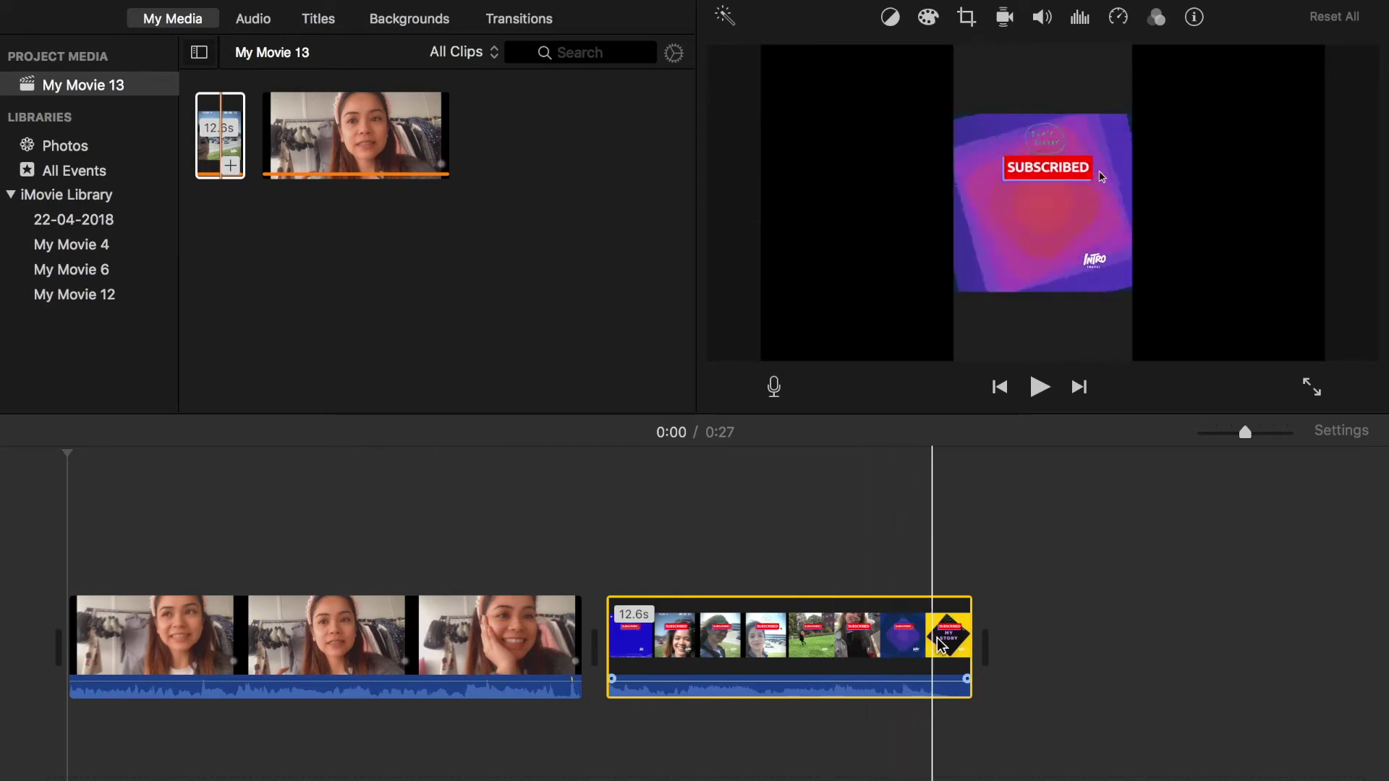
Step: Trim both ends of the first timeline clip to about 11.4 seconds and slightly shorten the second clip
click(151, 655)
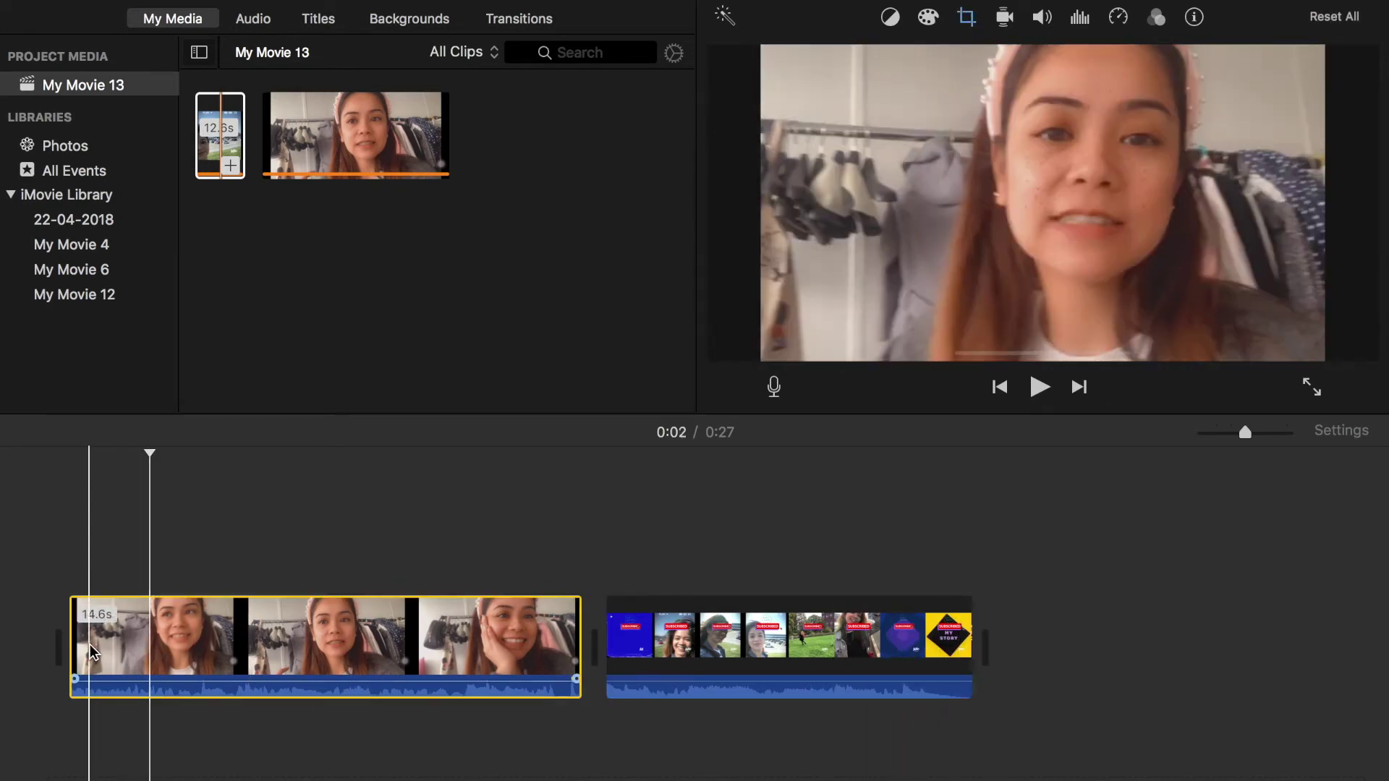
drag(73, 640, 112, 641)
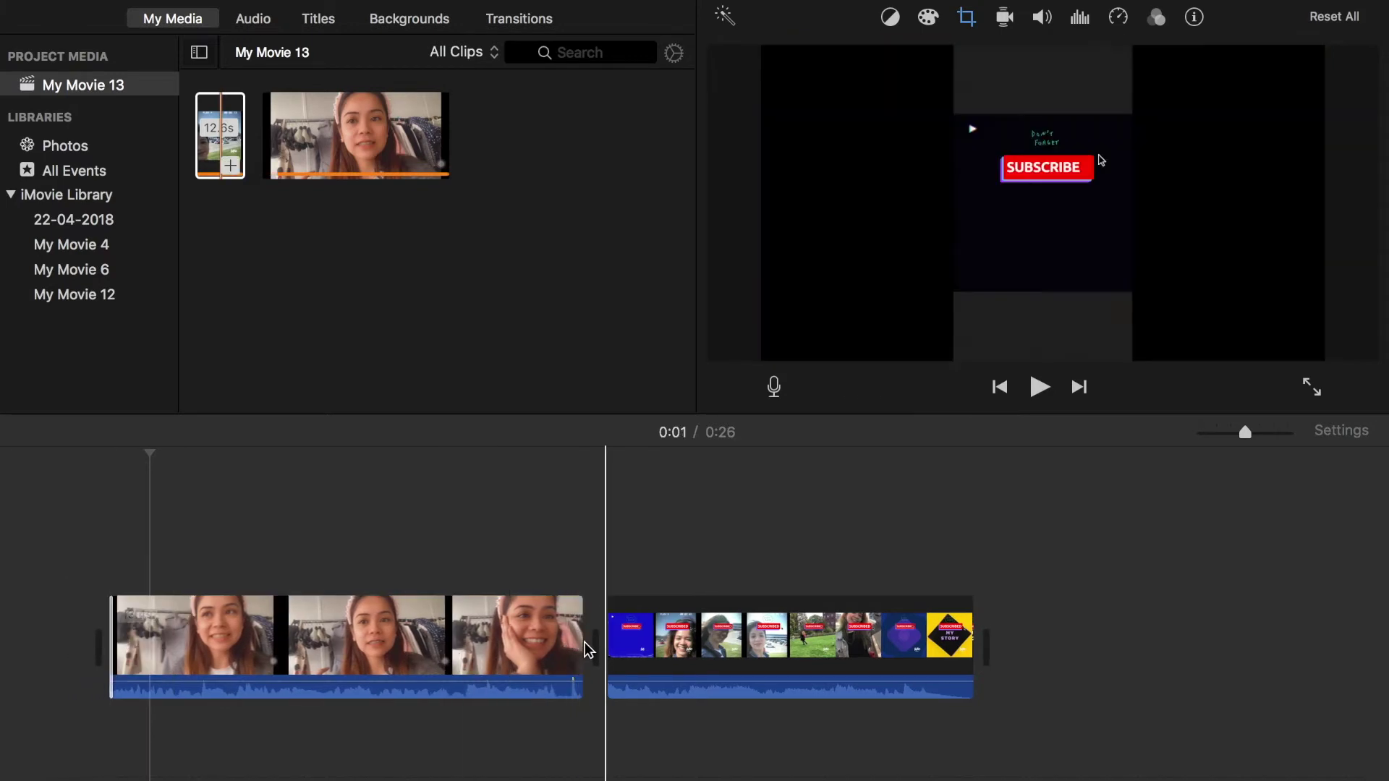
mouse_move(581, 646)
mouse_down()
mouse_move(502, 645)
mouse_move(563, 642)
mouse_up()
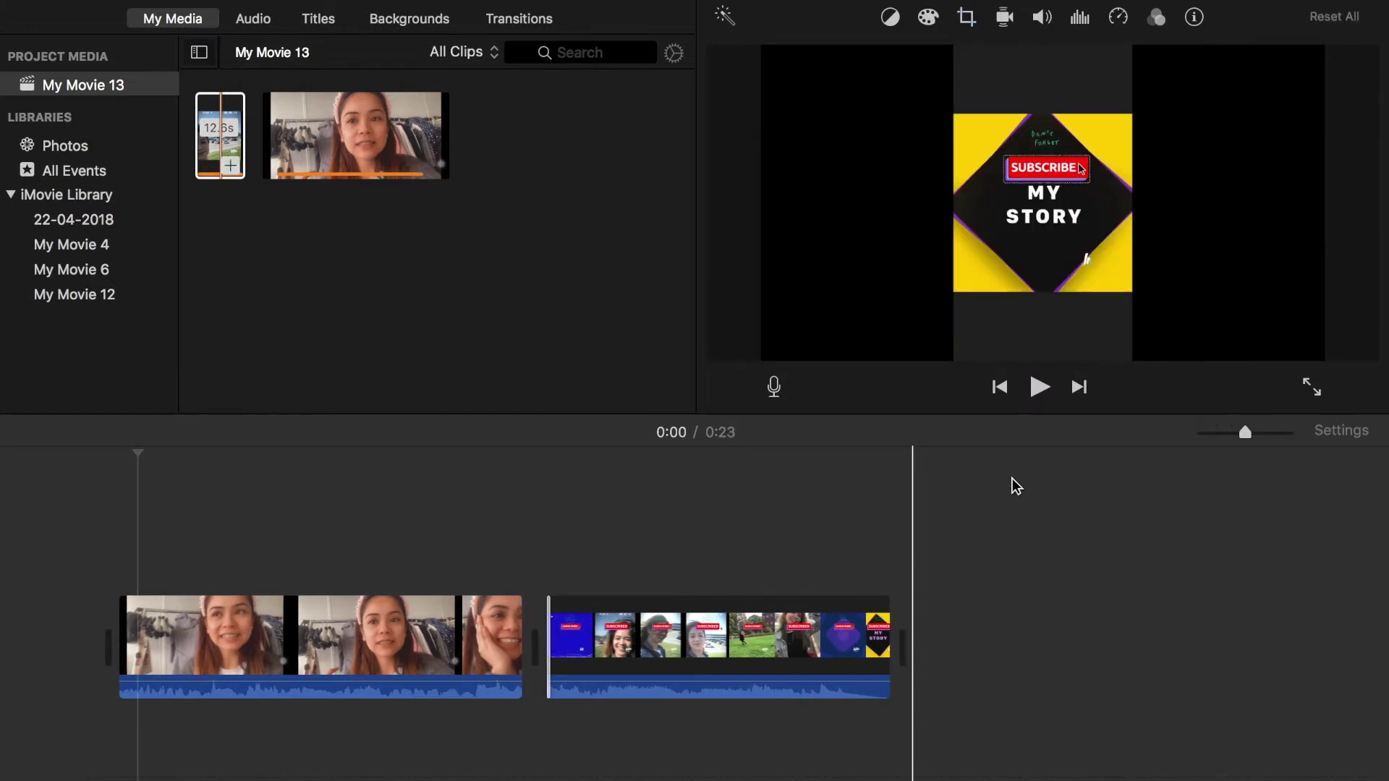
Step: Mute the first clip's audio and play the movie from the beginning to check it
click(304, 644)
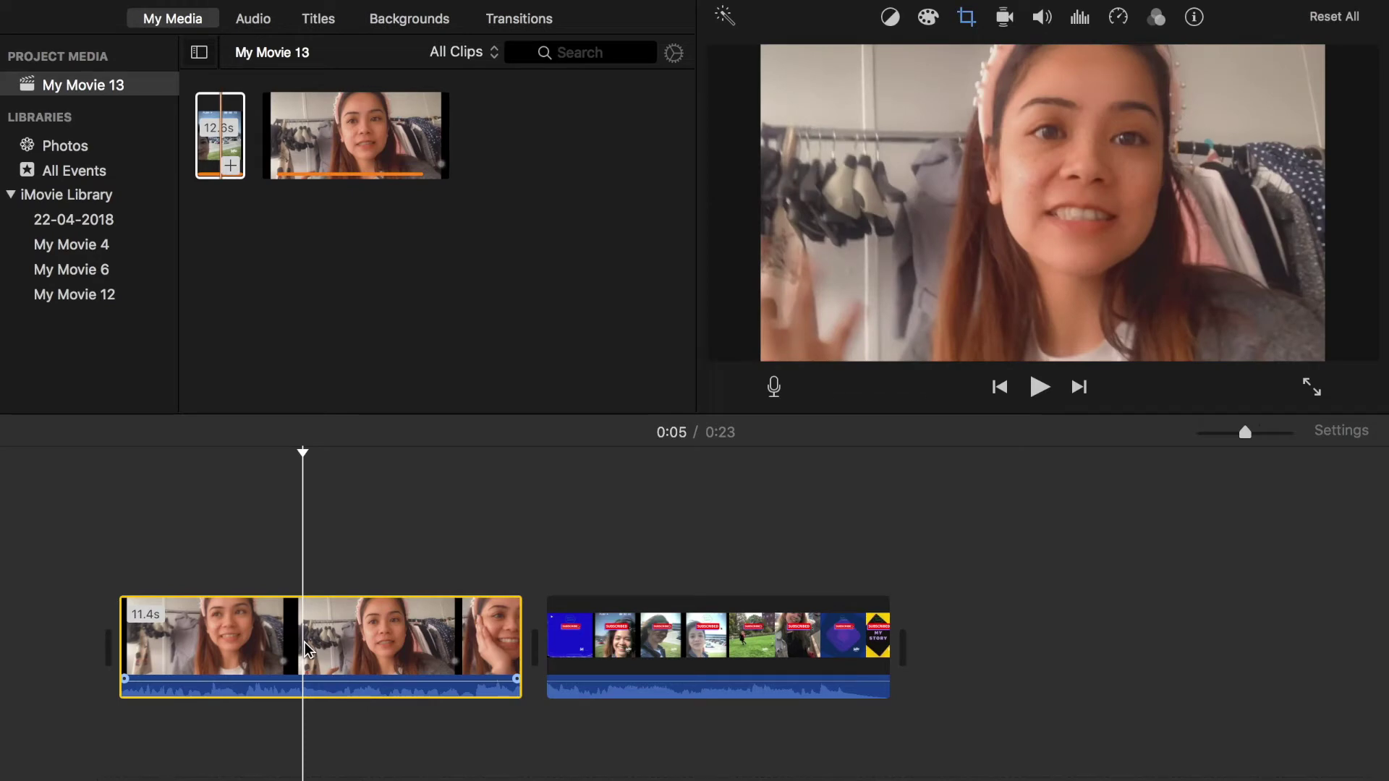
click(1042, 19)
click(823, 59)
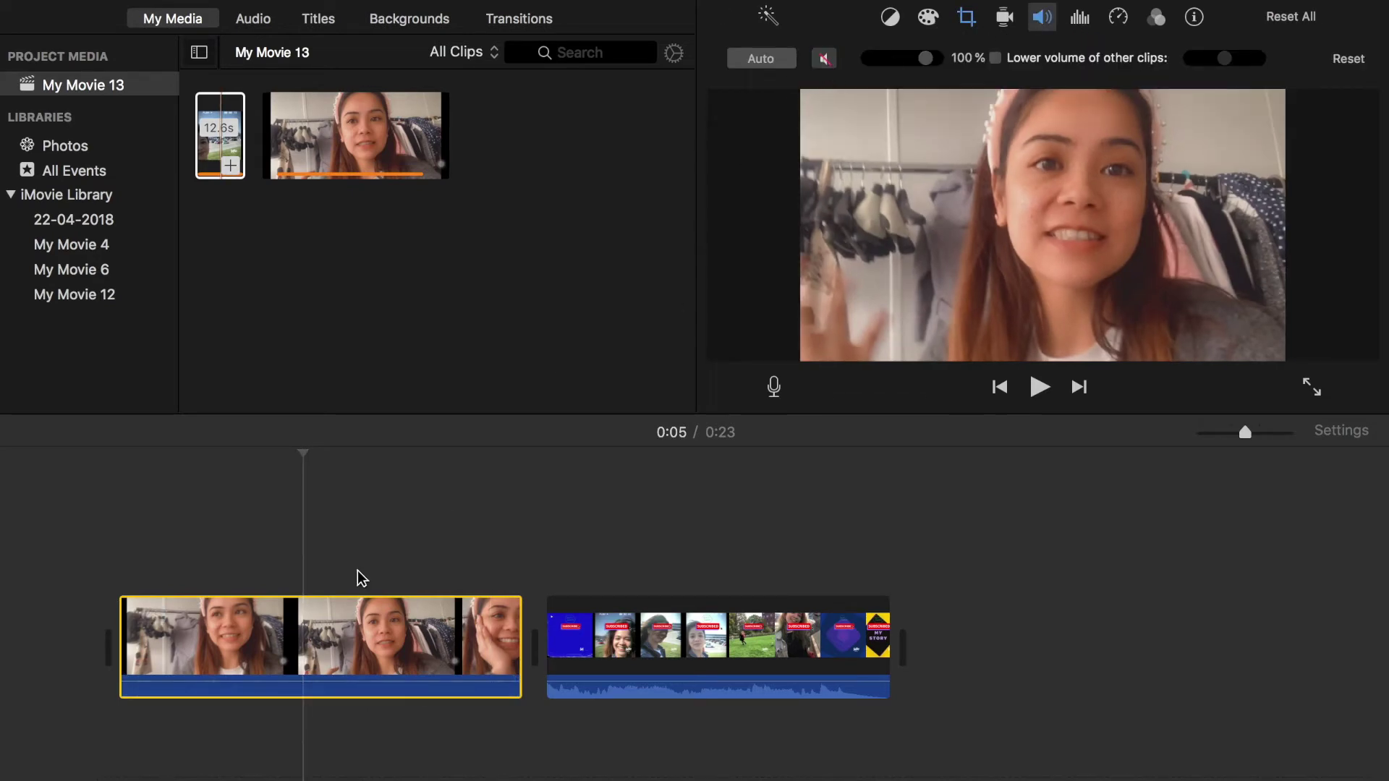
click(124, 533)
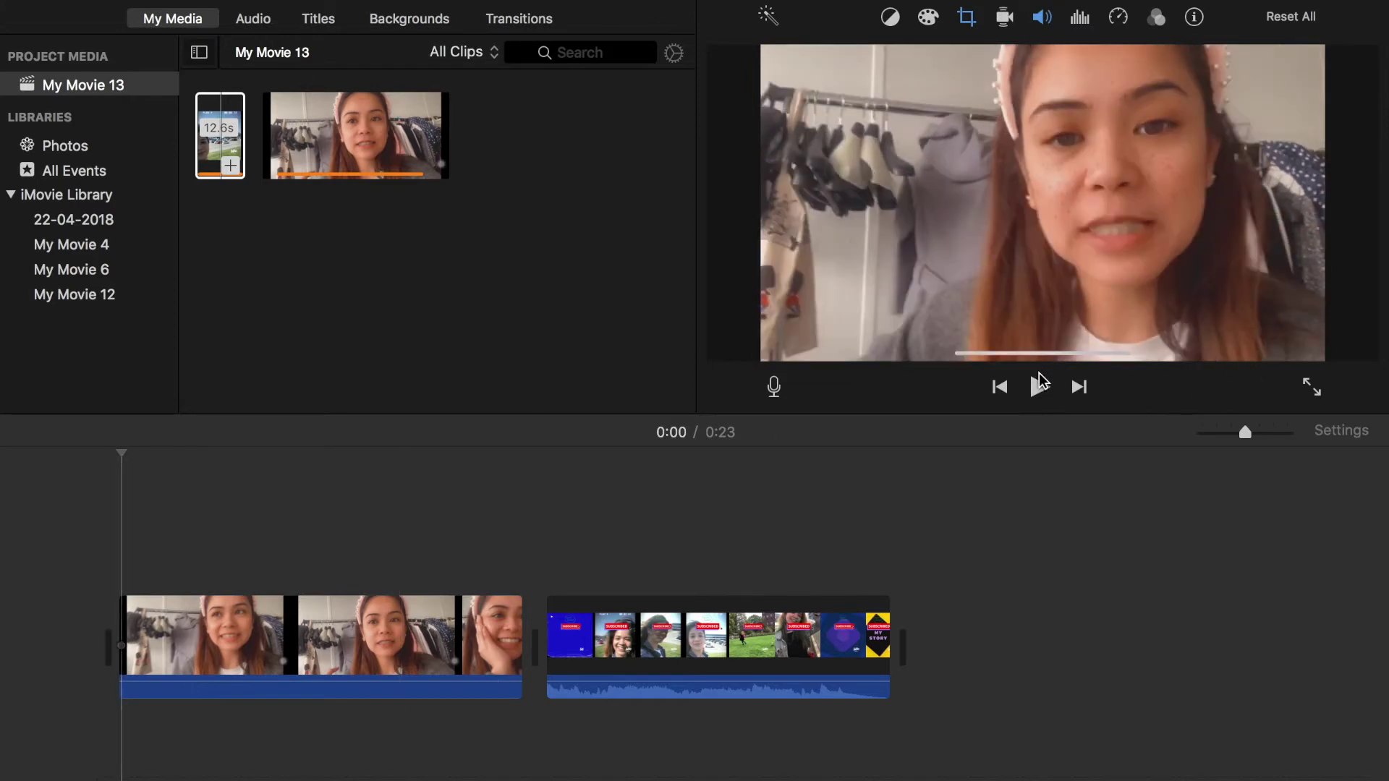
click(1040, 389)
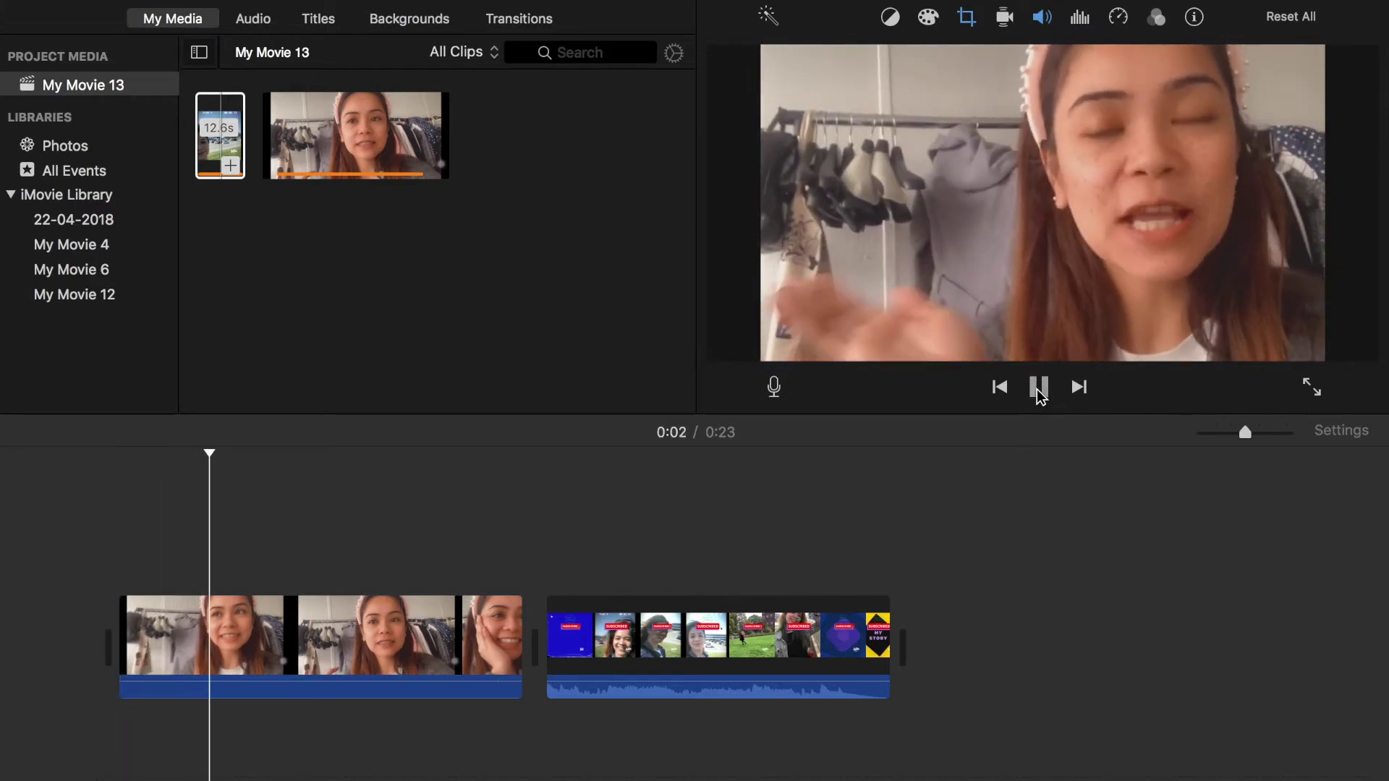
Step: Turn the first clip's sound back on
click(1041, 18)
click(825, 60)
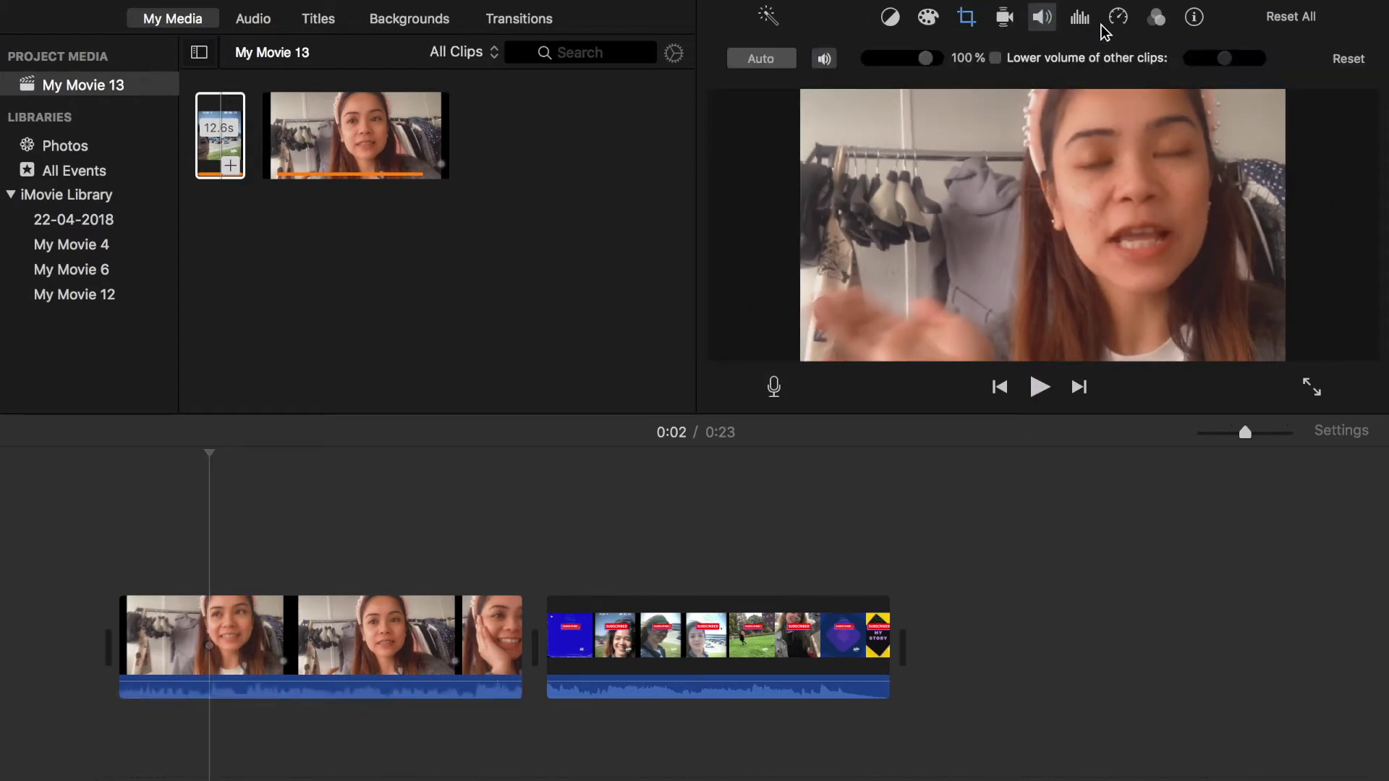
Step: Set the first clip's playback speed to Fast at 2x and move the playhead near its start
click(1119, 18)
click(832, 64)
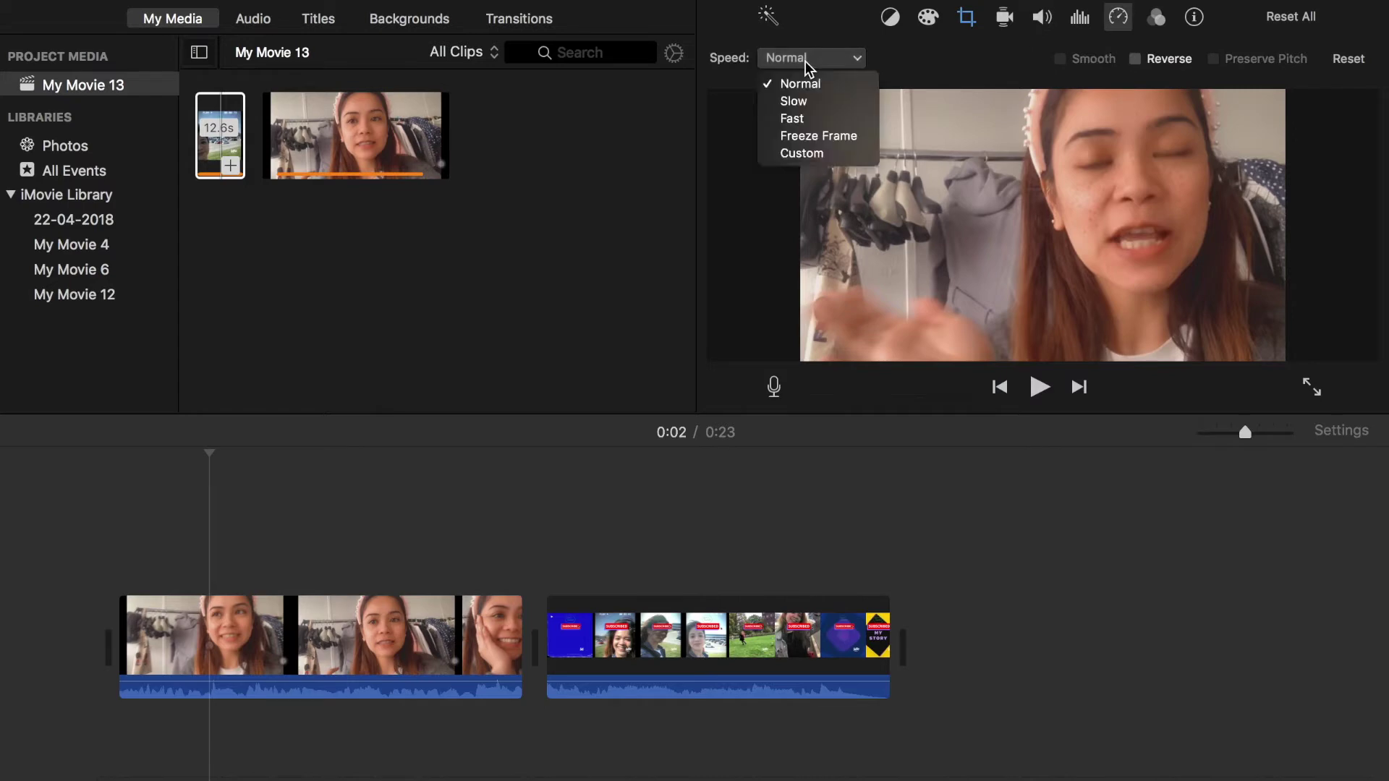
click(803, 115)
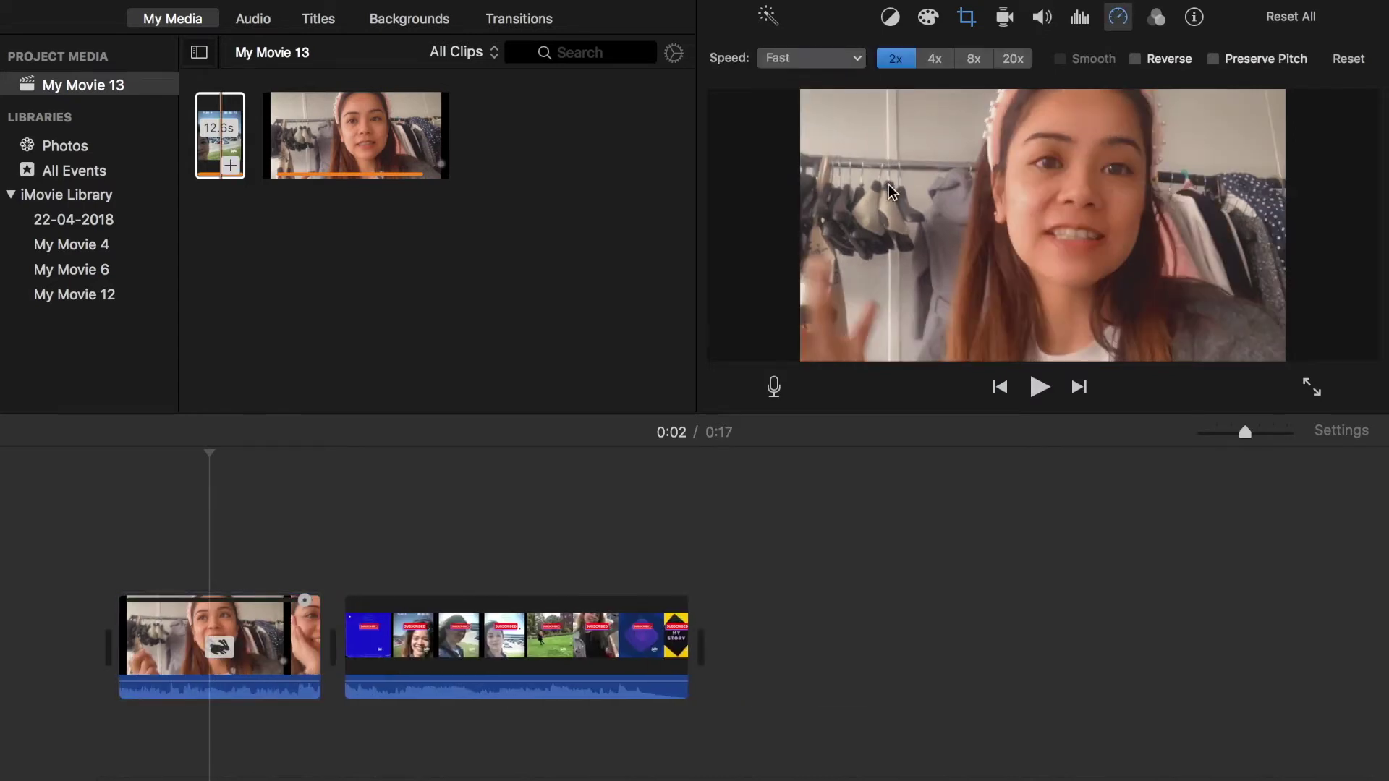
click(145, 527)
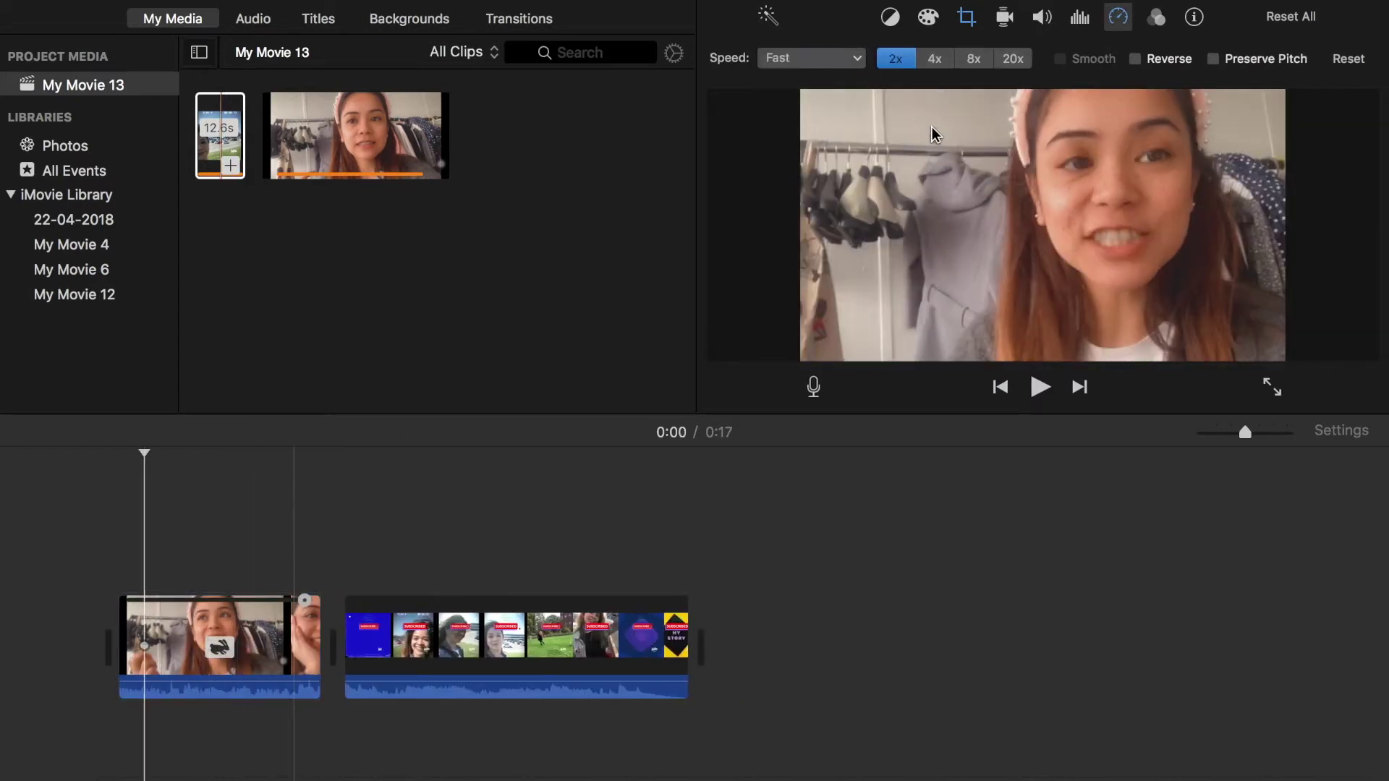
Step: Play the movie with the first clip at 4x, try 8x, and set the clip's speed to 20x
click(935, 61)
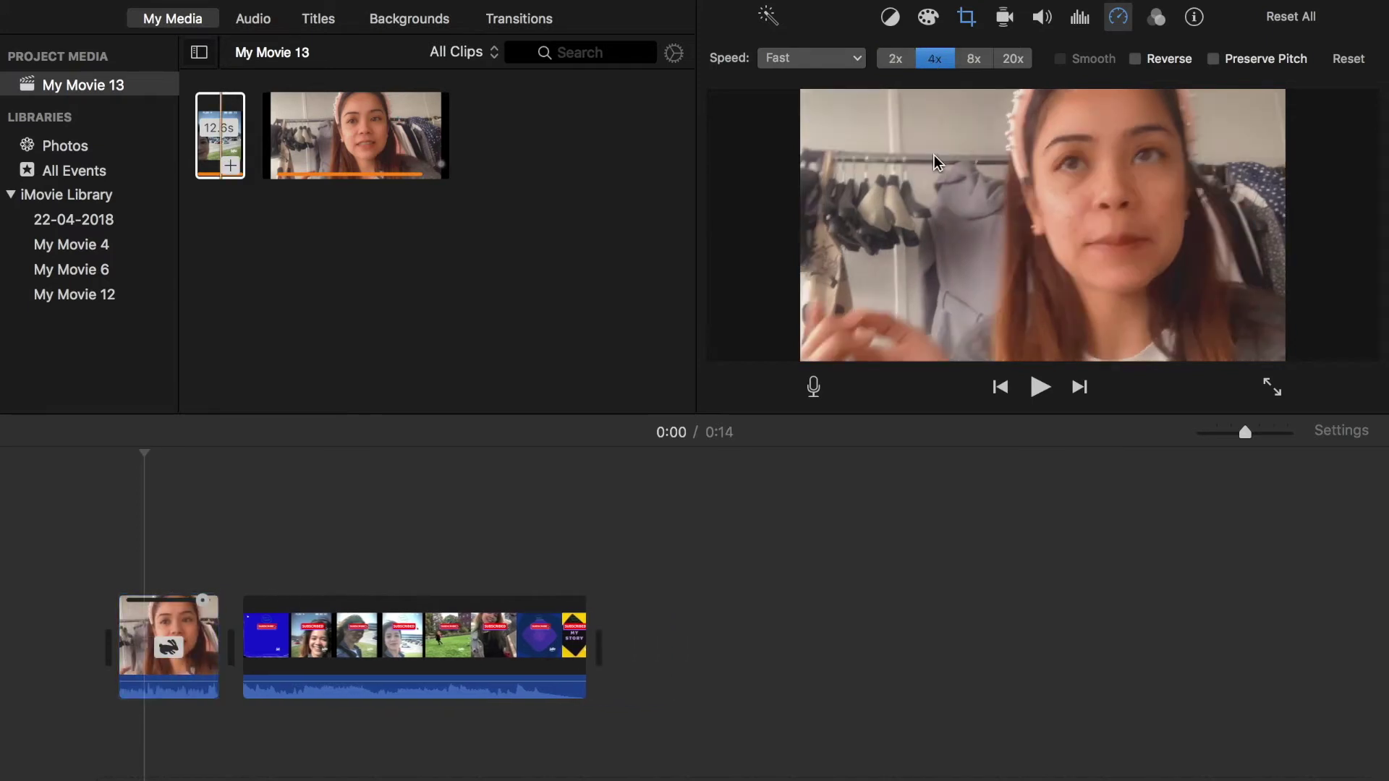
click(1036, 392)
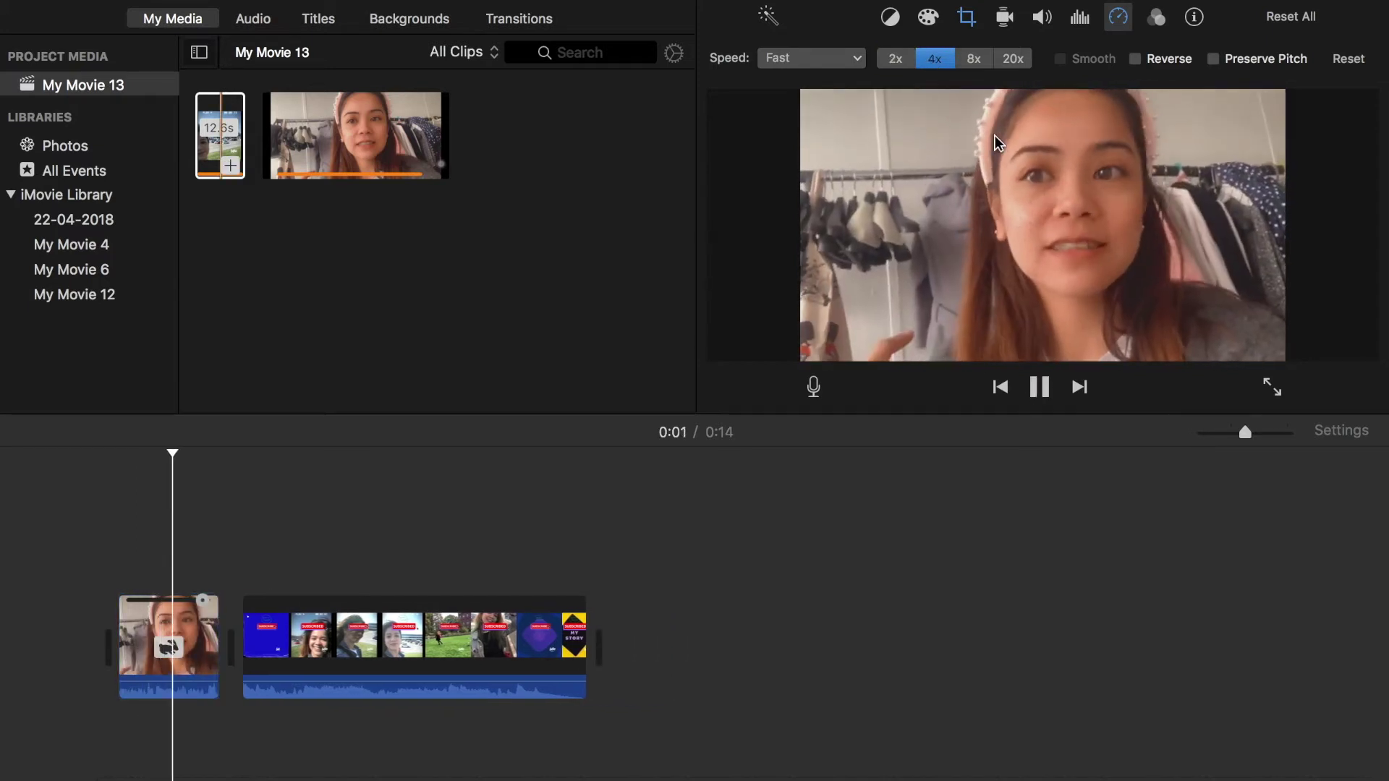
click(974, 62)
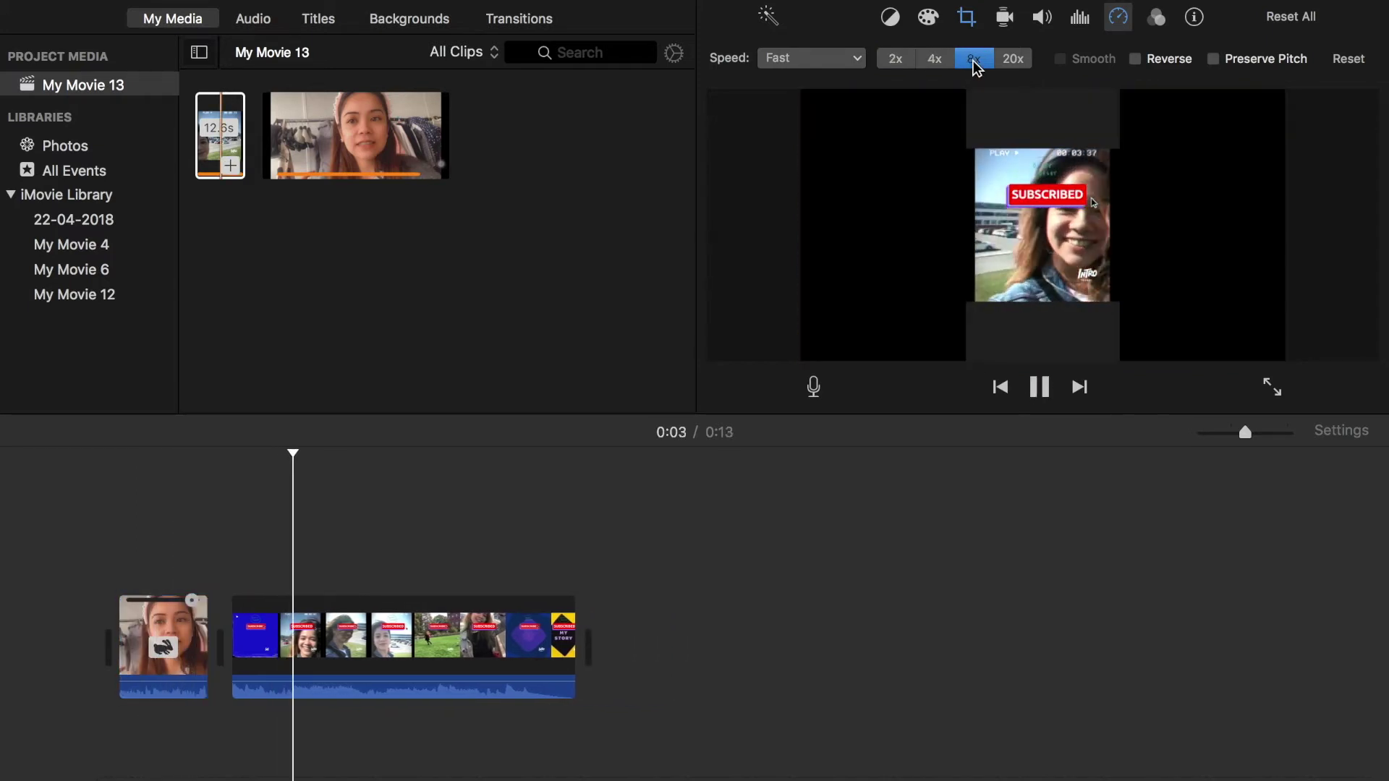
click(1025, 61)
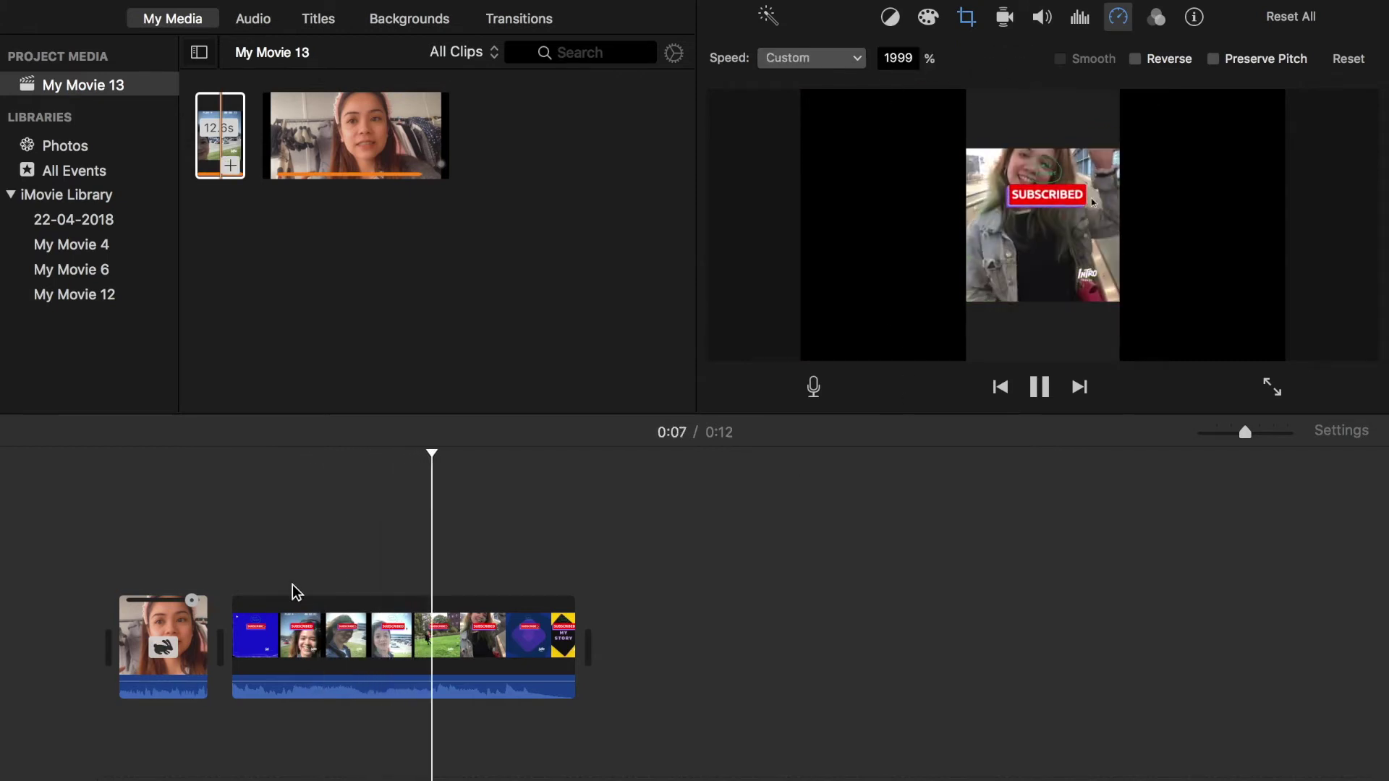
Step: Stop the playback, check the speed settings of the second and first clips, and close the speed controls
click(316, 673)
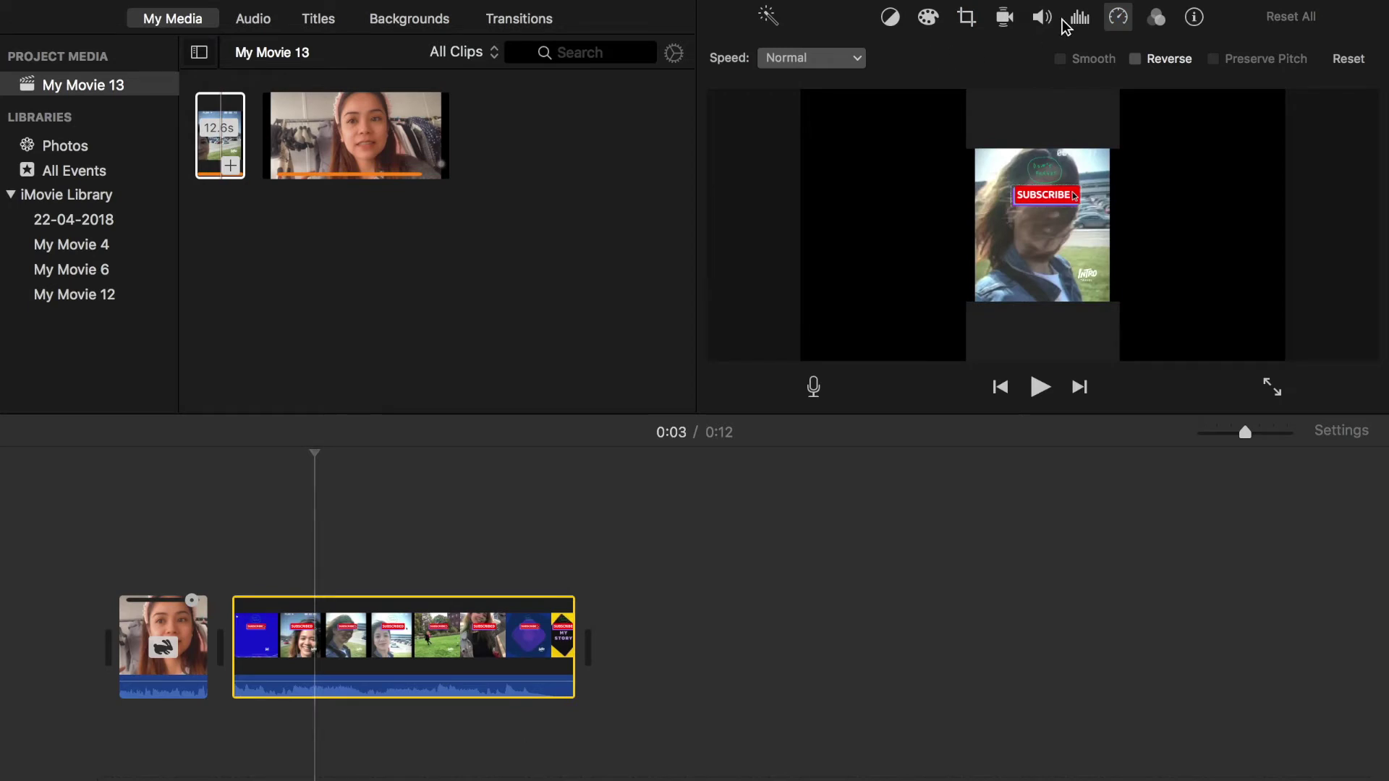
click(157, 633)
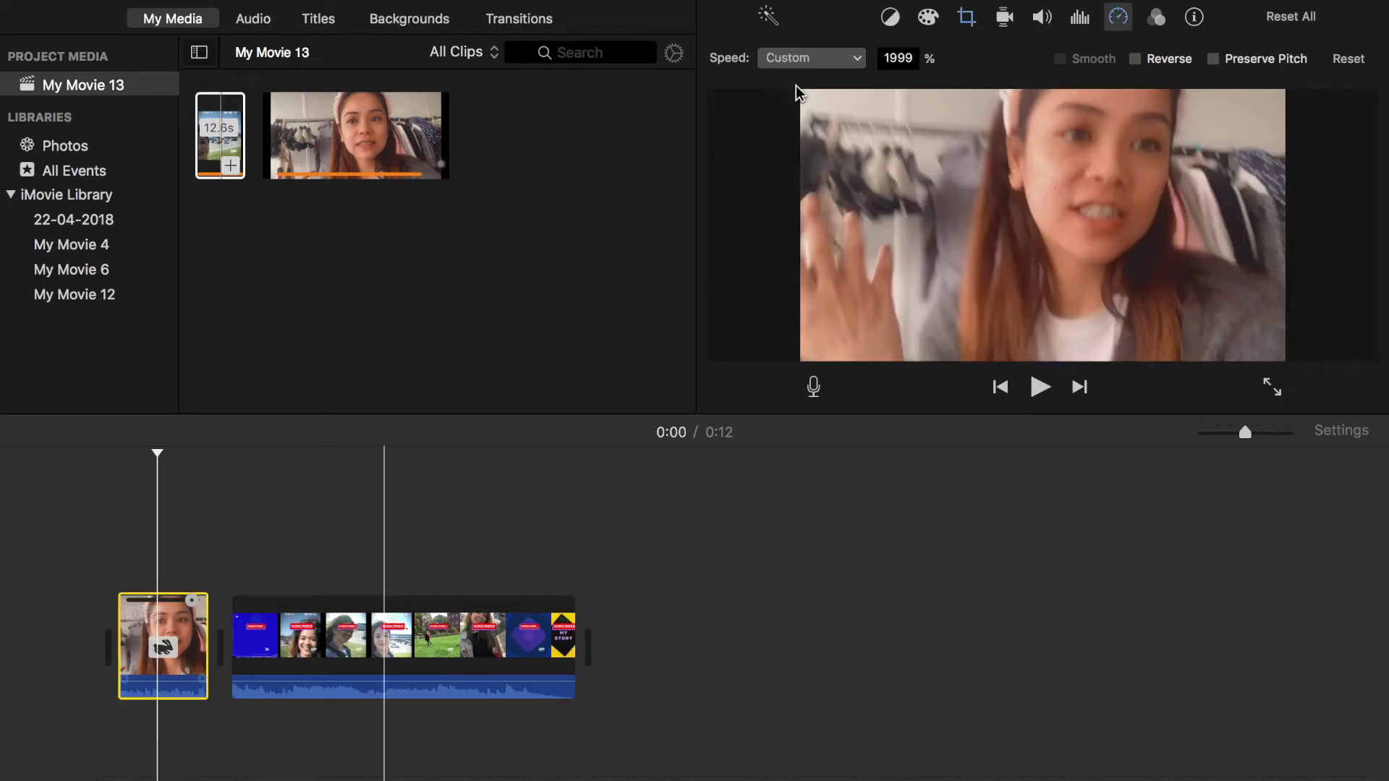
key(Escape)
Step: Switch to Google Chrome and open the google.com home page
mouse_move(6, 554)
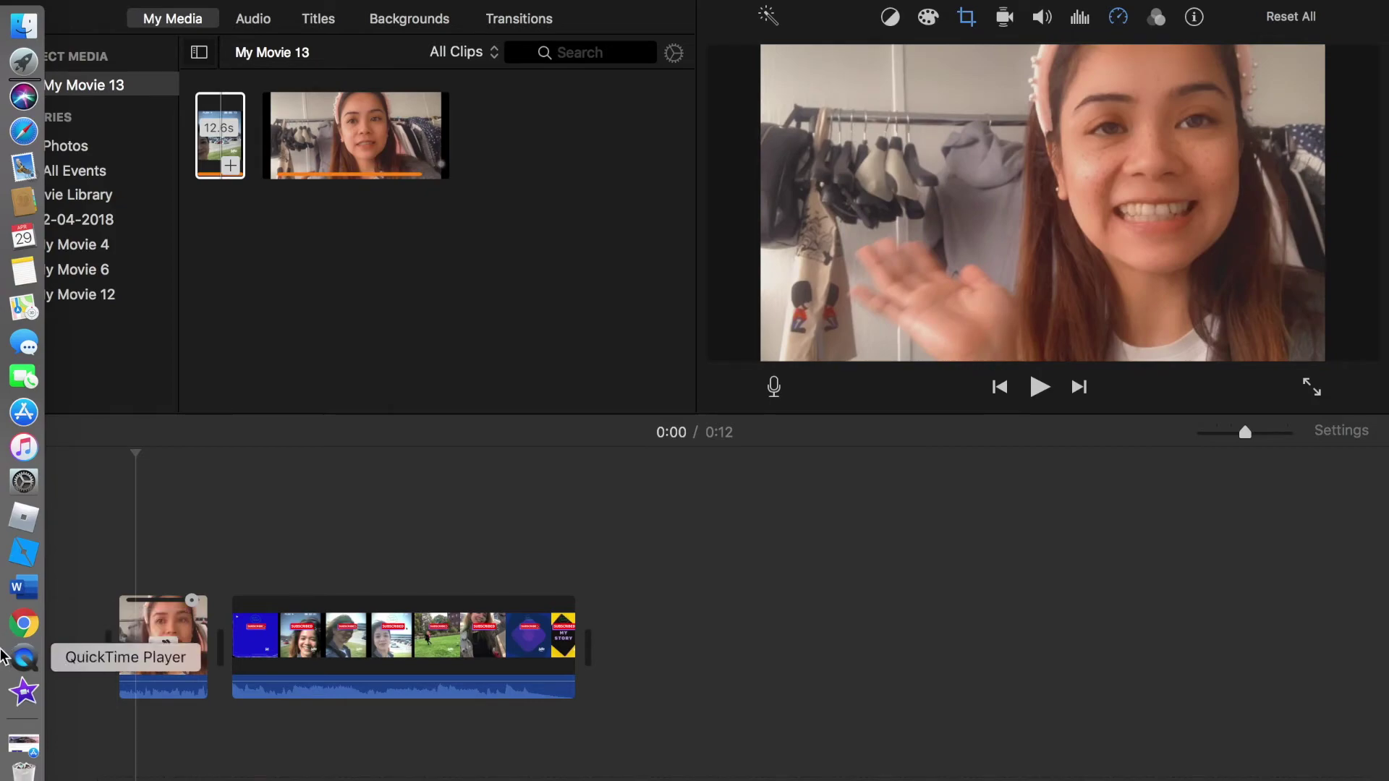
click(25, 633)
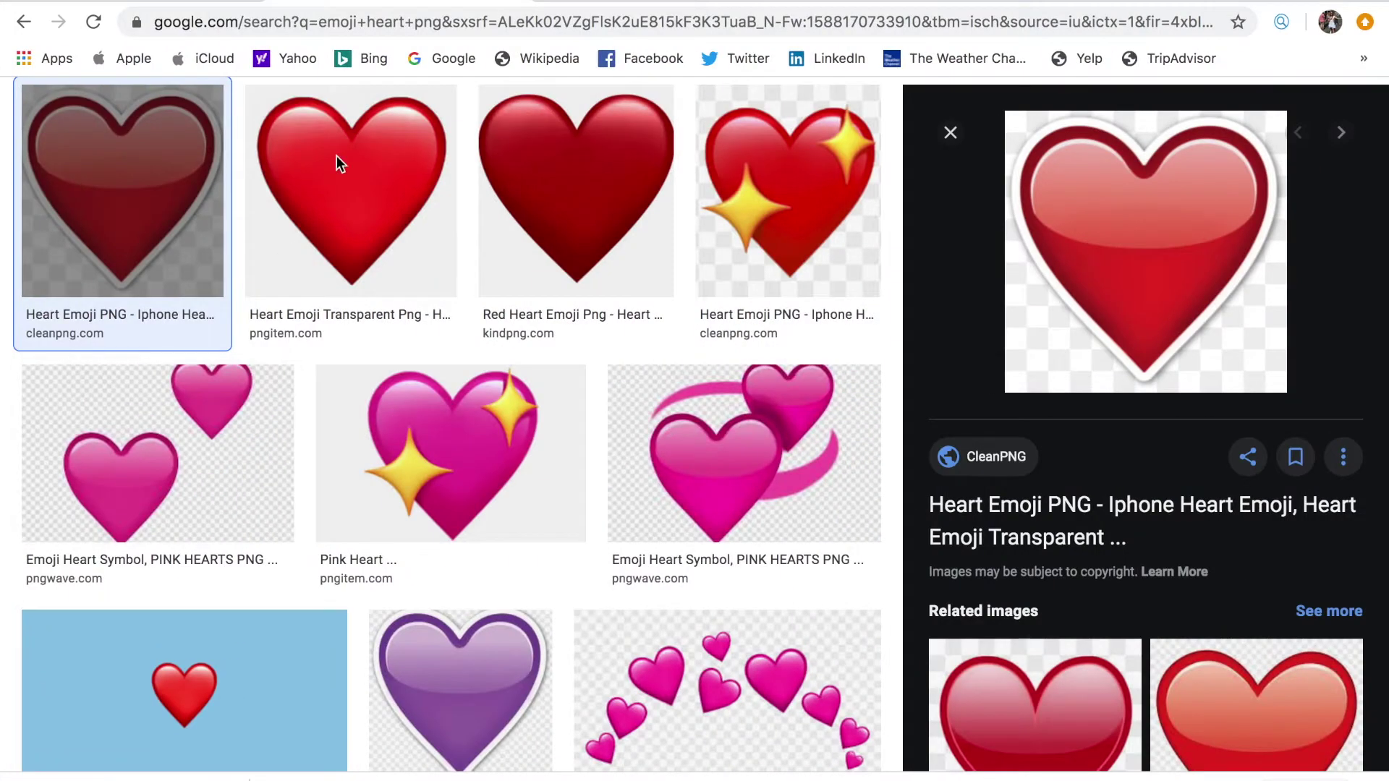
scroll(416, 159, up, 3)
click(541, 22)
key(Return)
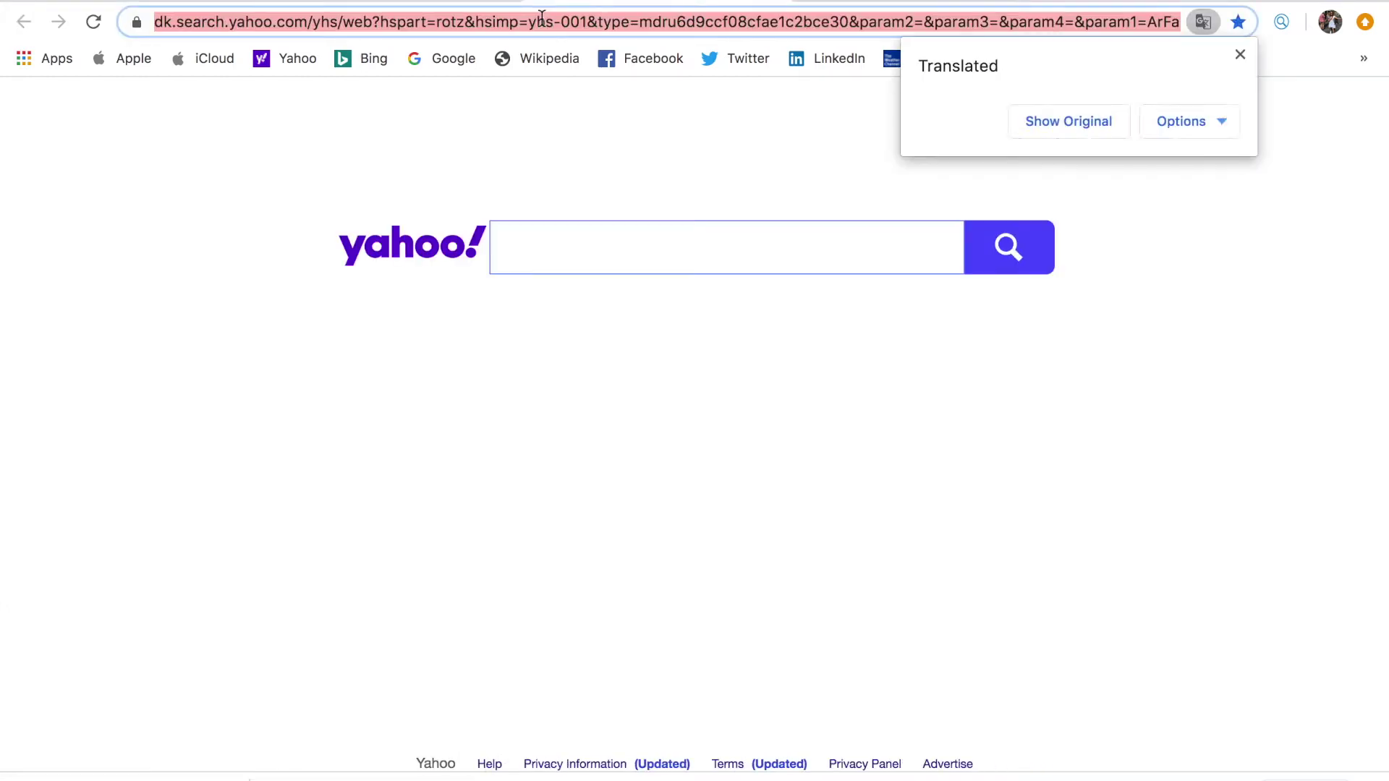
text(g)
key(Return)
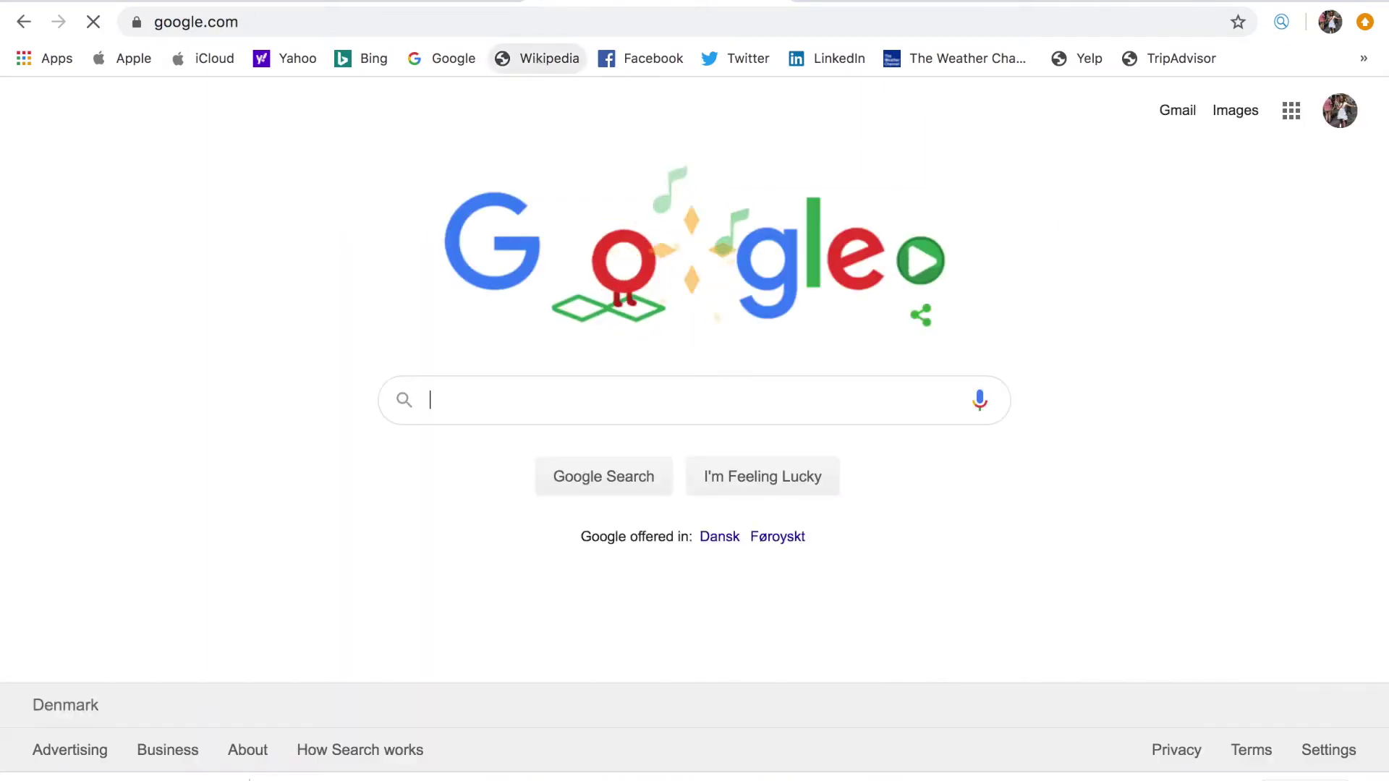
Step: Search Google for "emoji smiley png" and open the image result of the zany face with its tongue out
text(emoji smile)
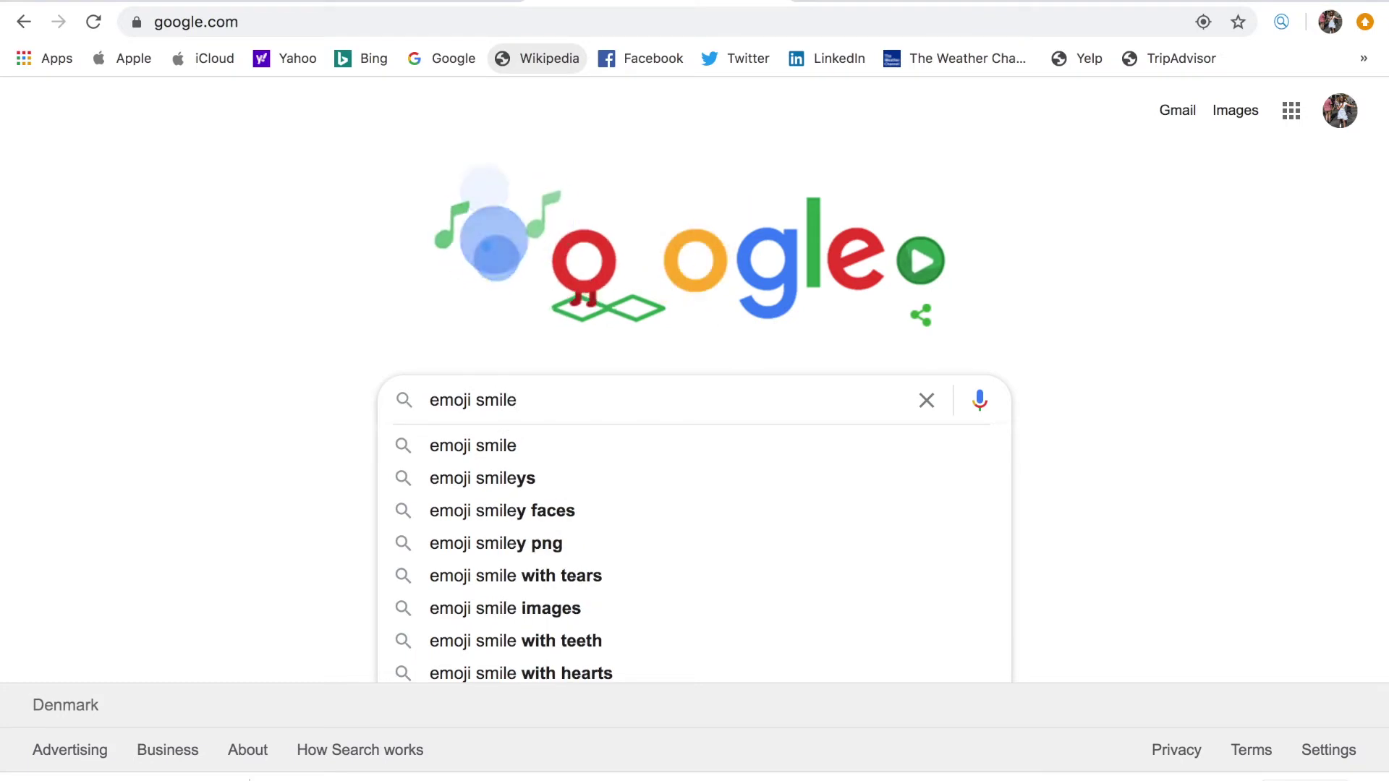
text(y png)
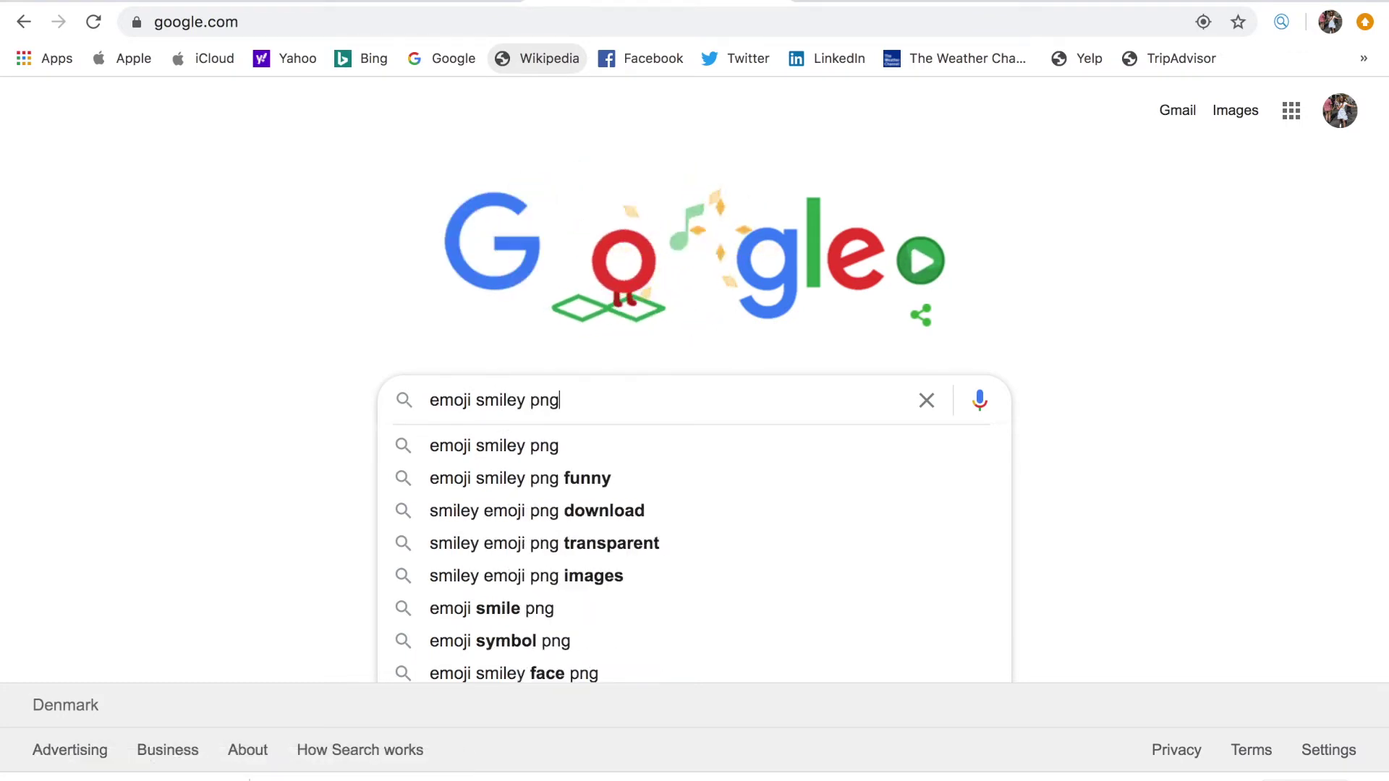
key(Return)
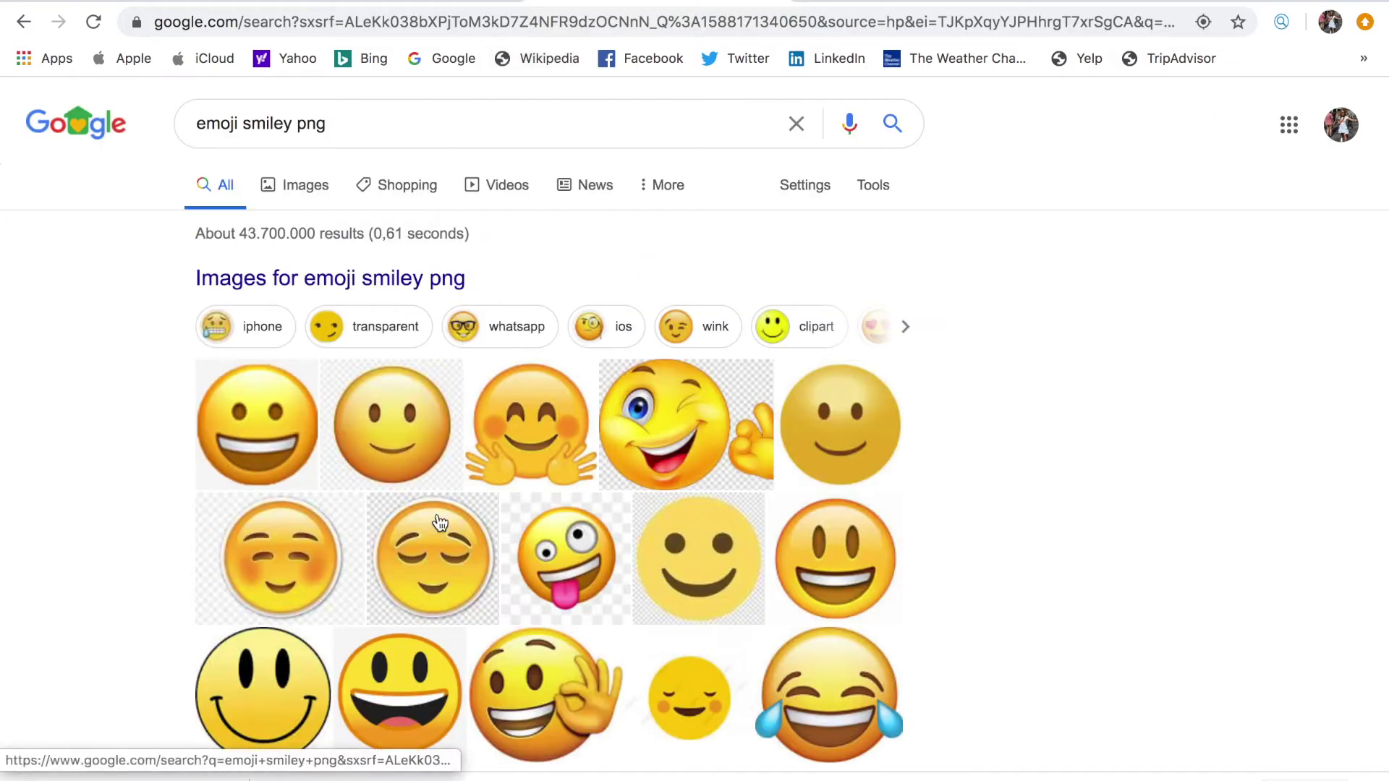
click(556, 552)
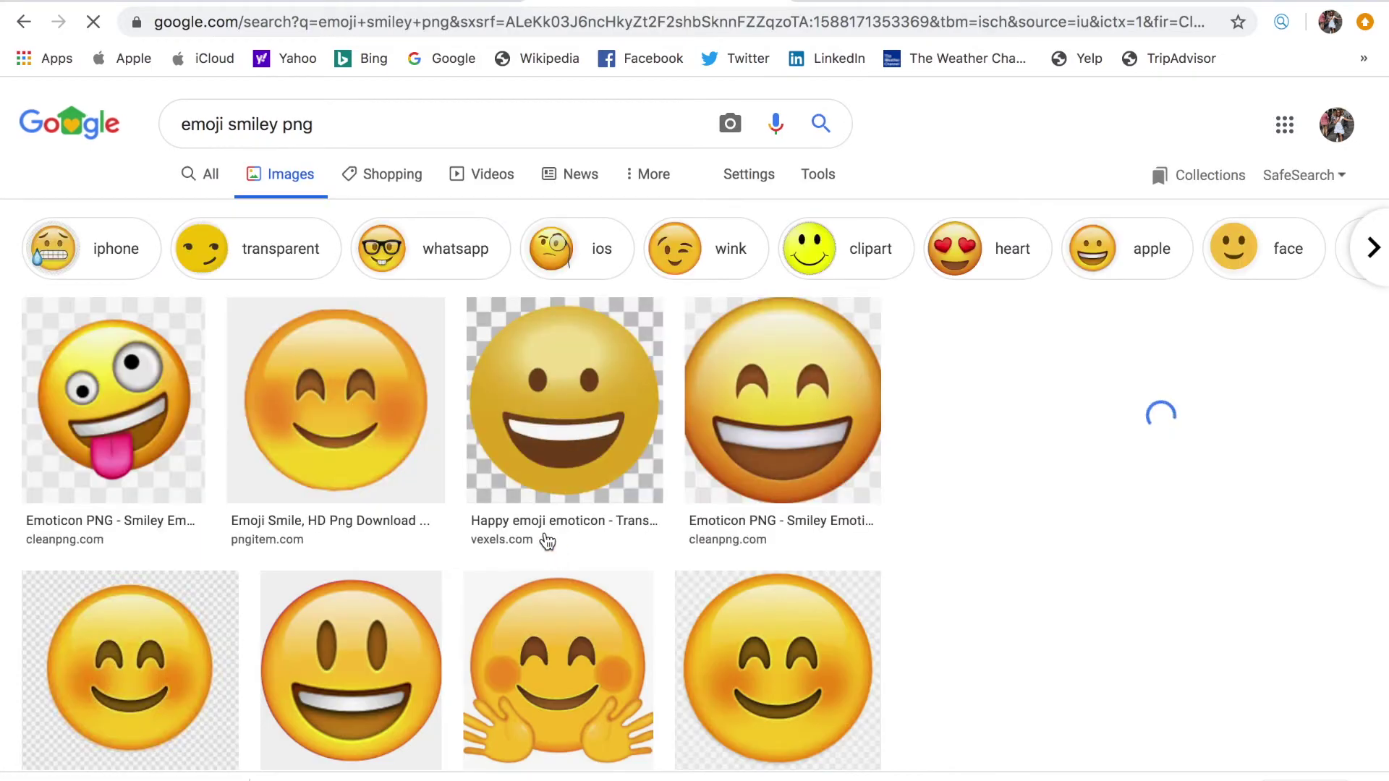
click(123, 463)
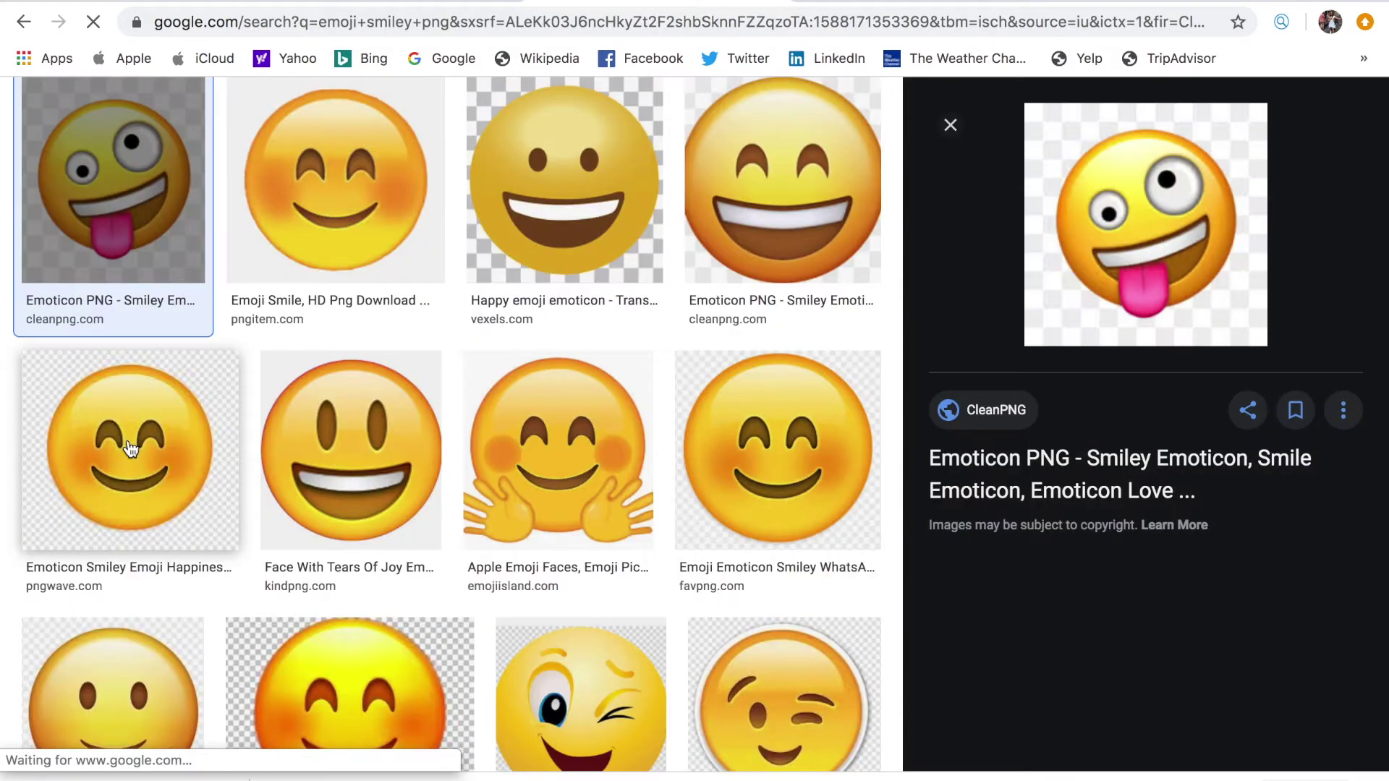
Step: Save the zany face emoji image as a JPEG in the Downloads folder
right_click(140, 216)
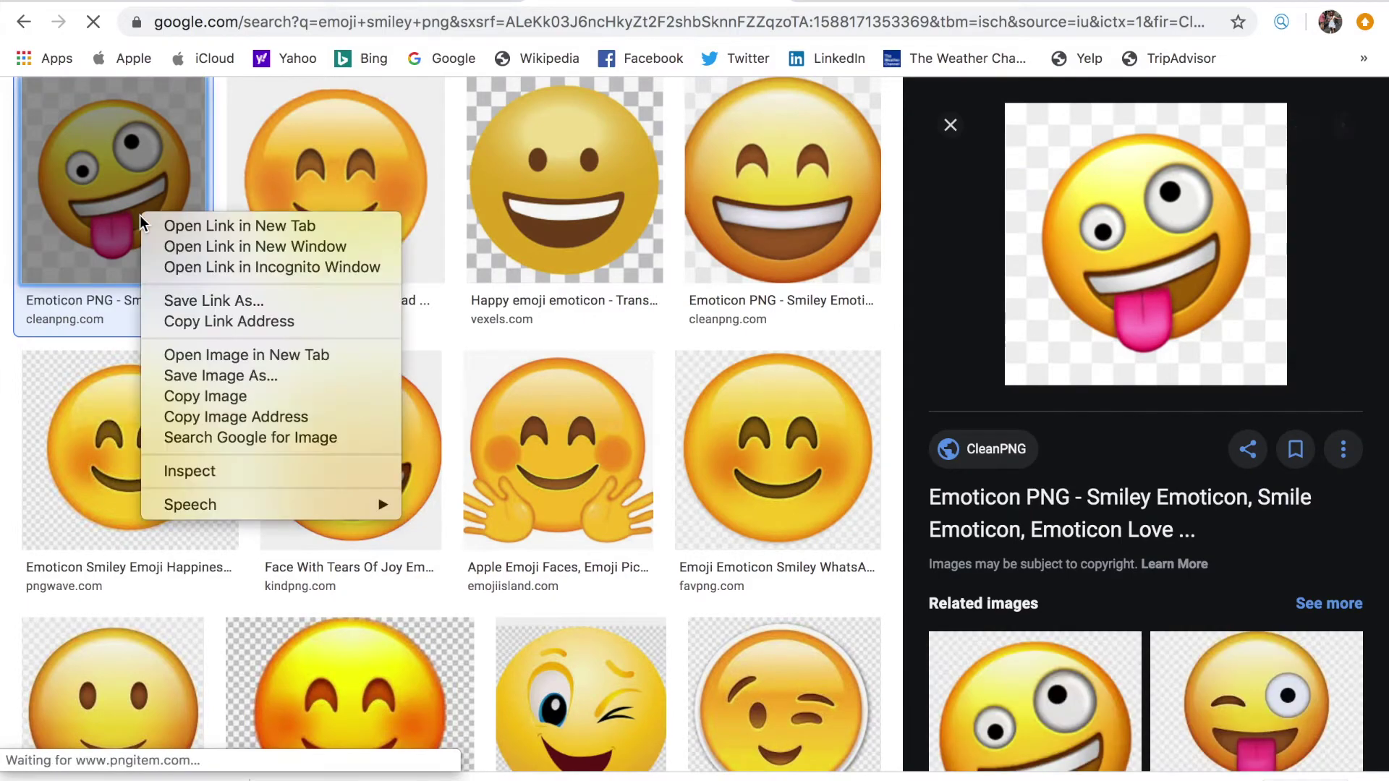
click(273, 375)
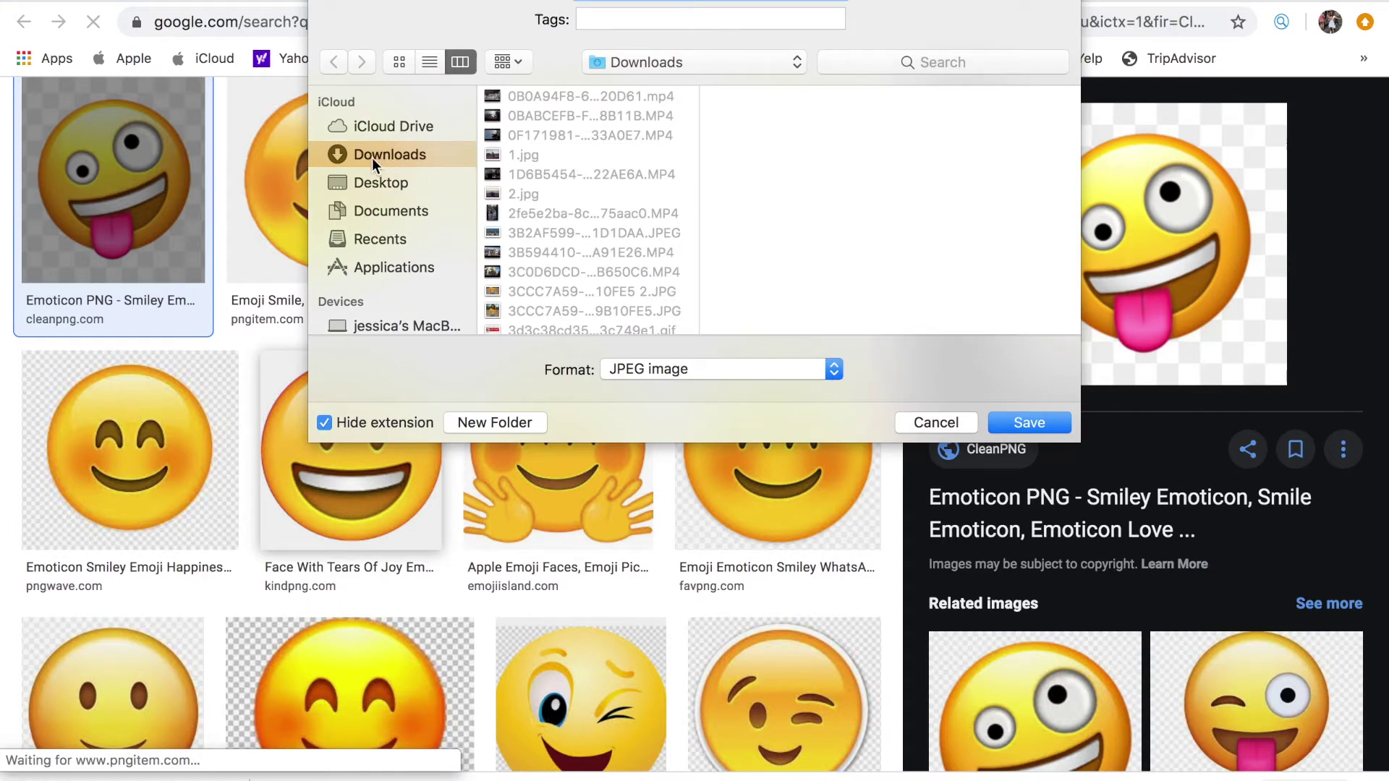
click(1042, 421)
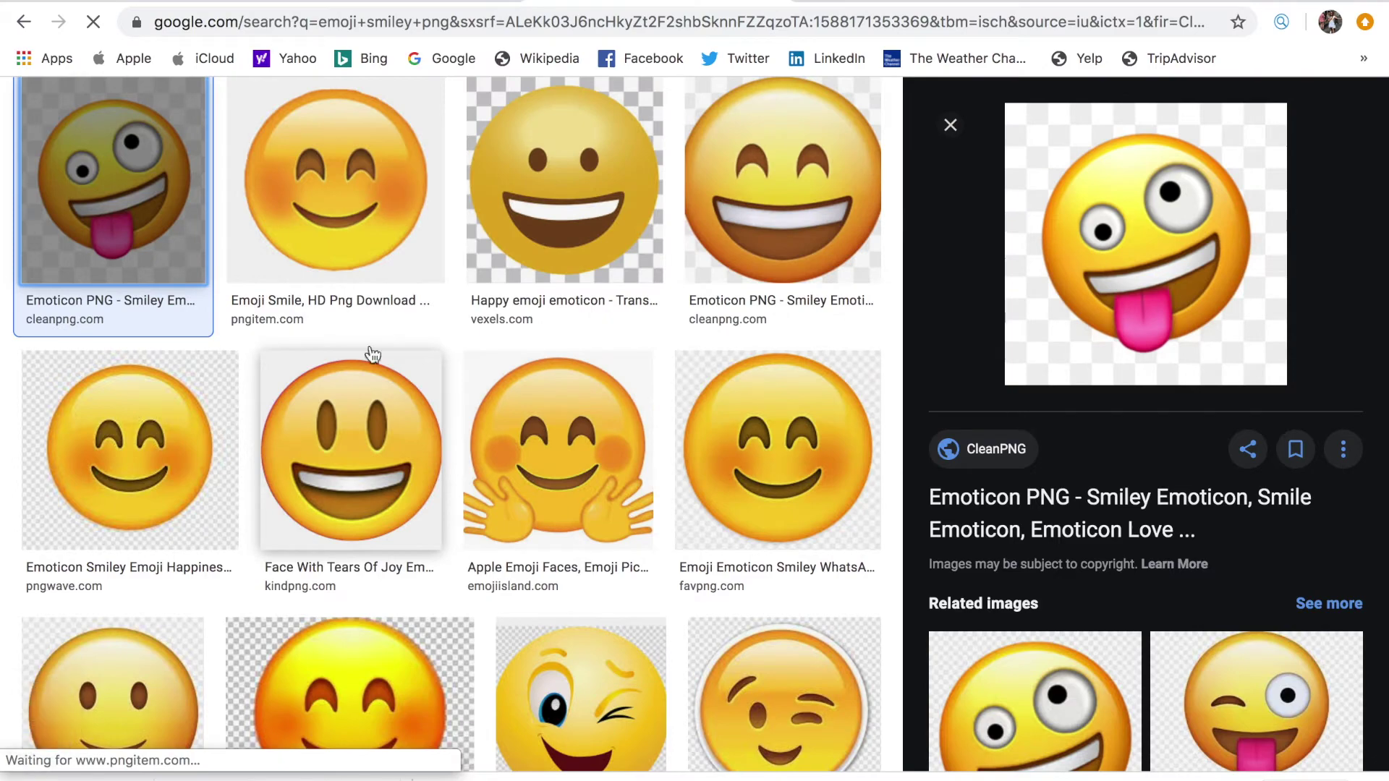
Step: Switch back to iMovie and import the emoji image download (7).jpeg from Downloads into the project media
mouse_move(15, 550)
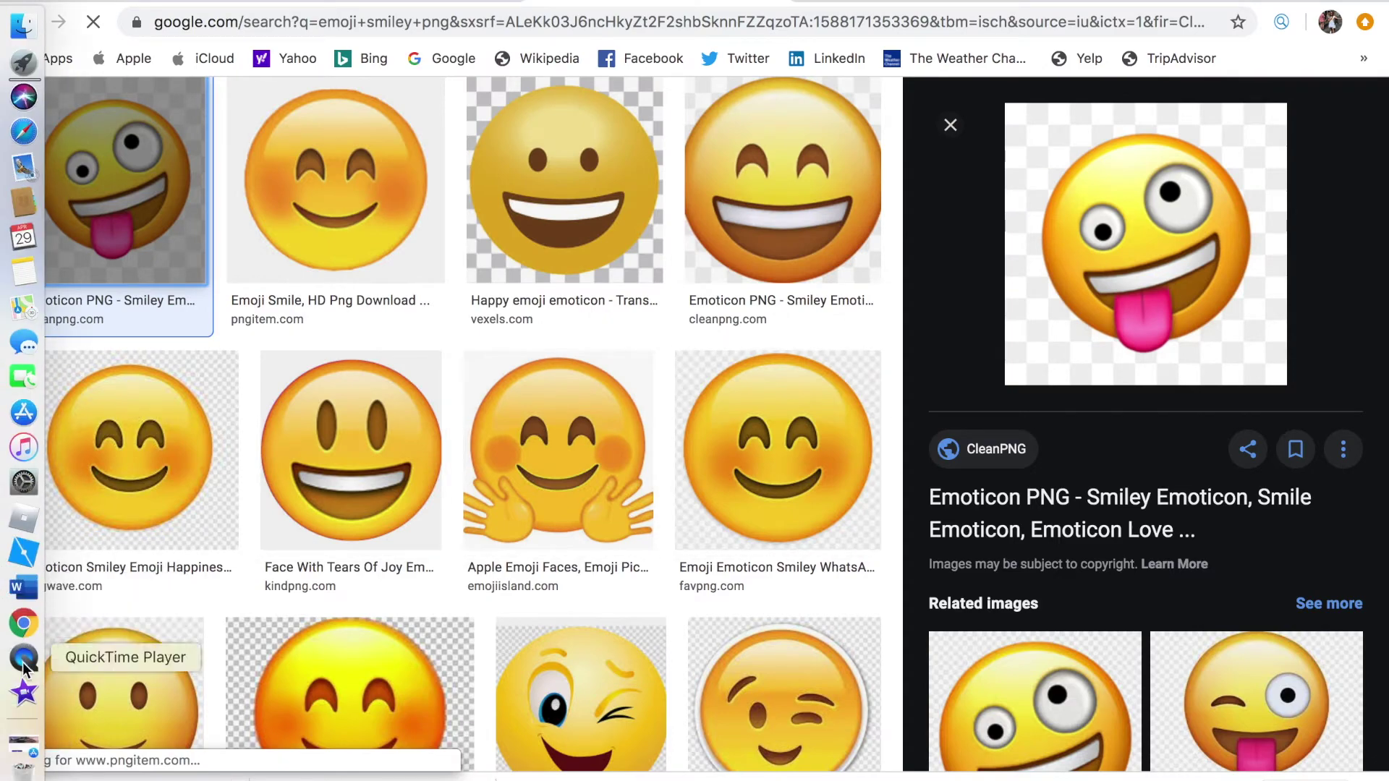
click(24, 693)
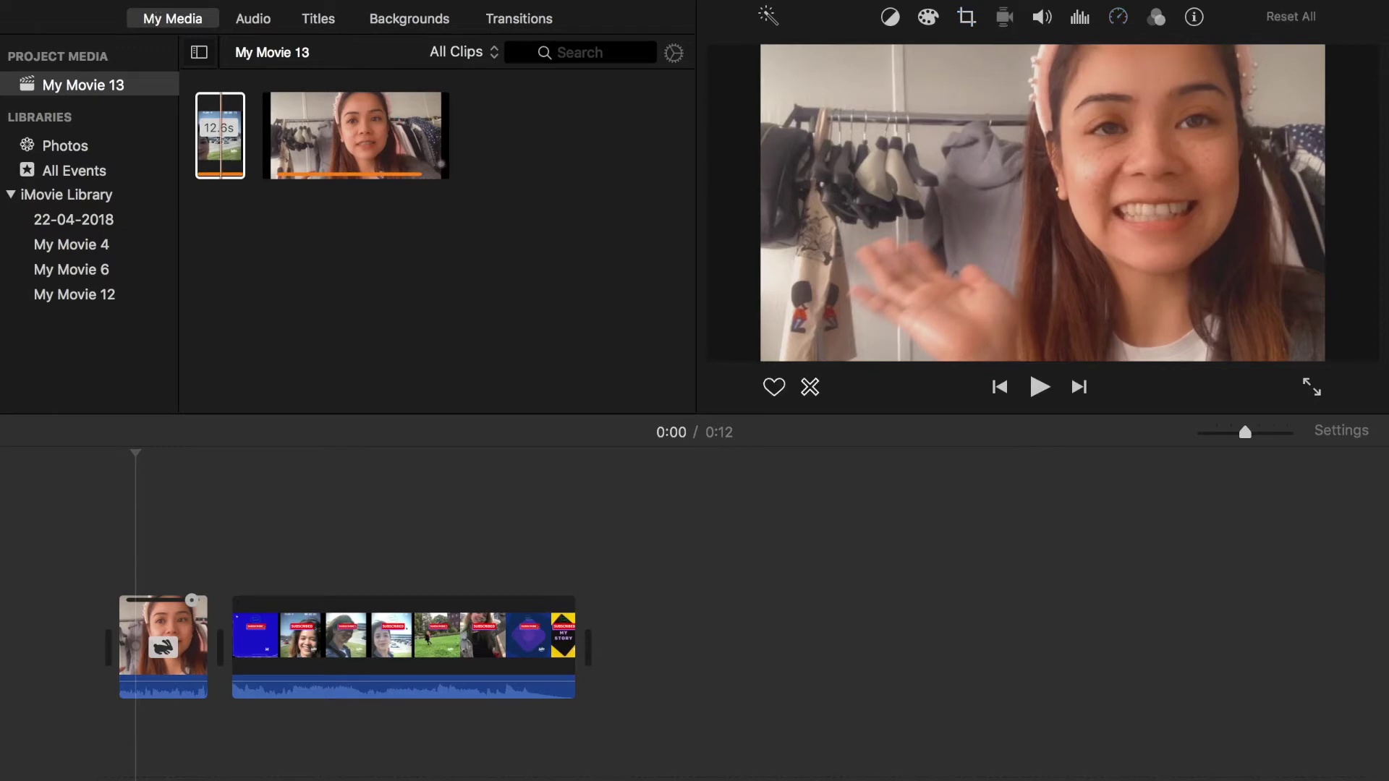
key(super+i)
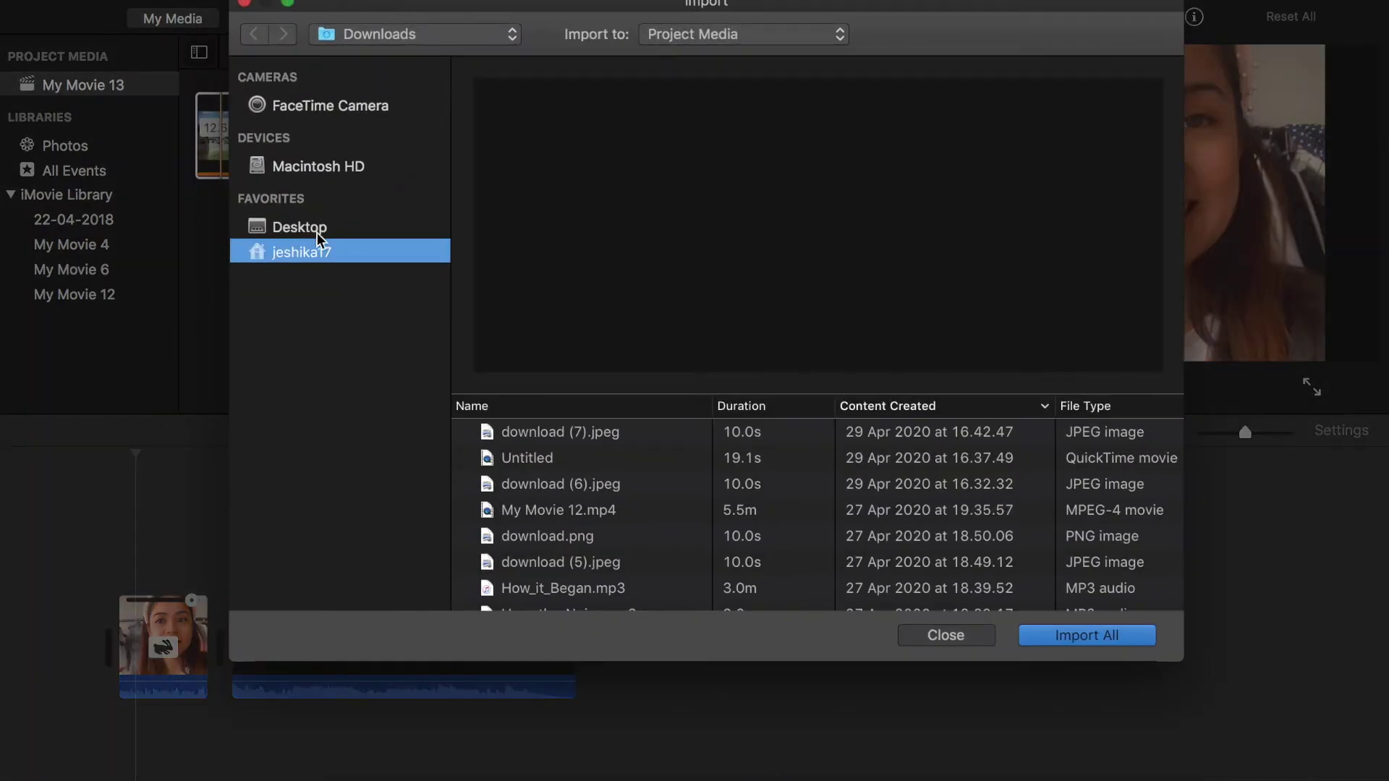
click(560, 484)
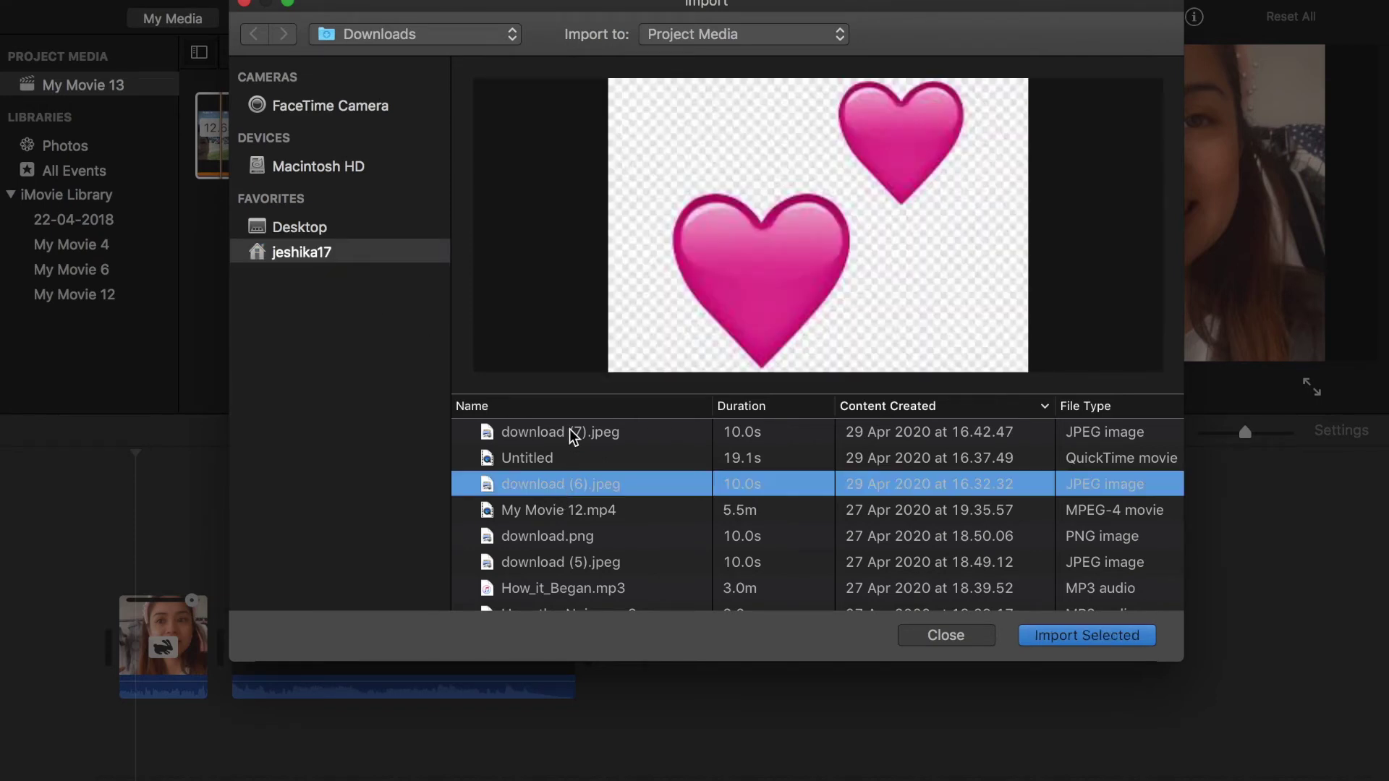
click(574, 434)
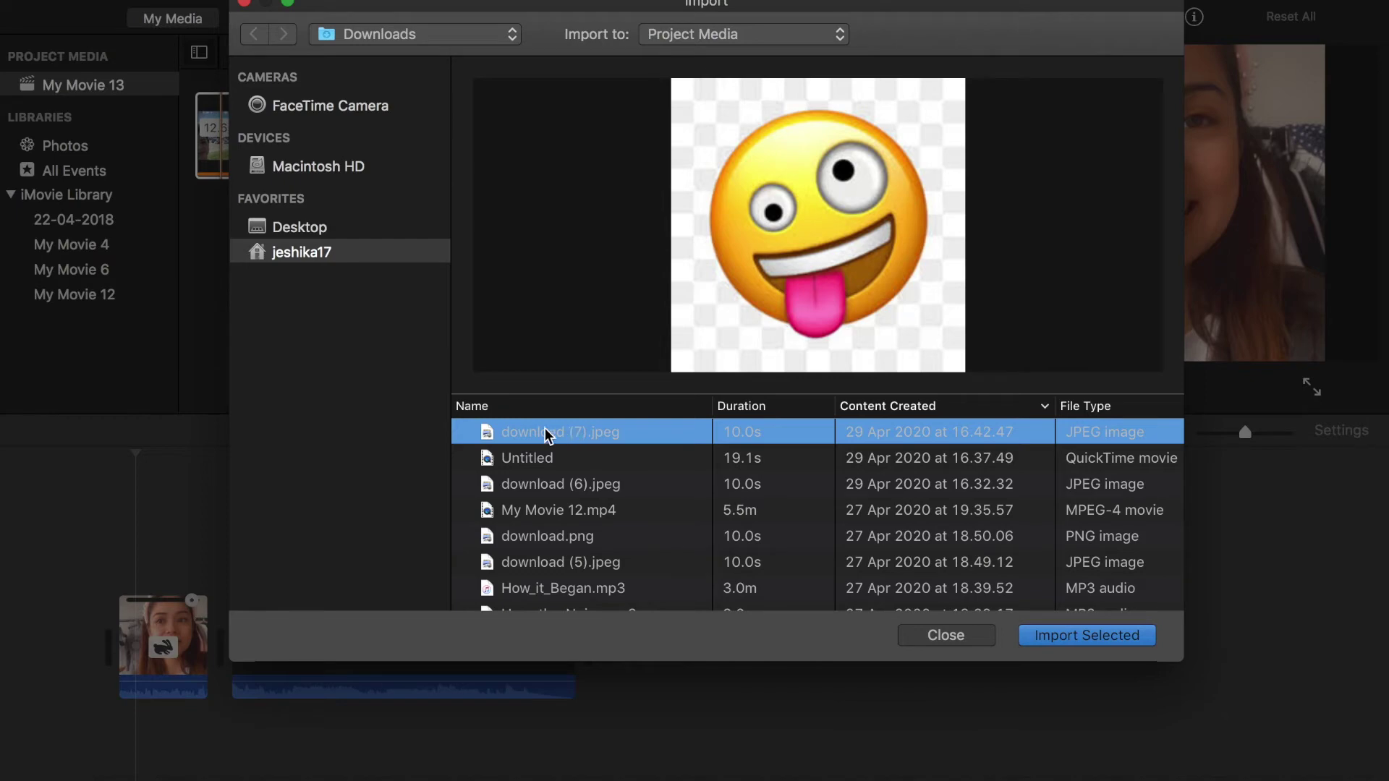
click(1078, 627)
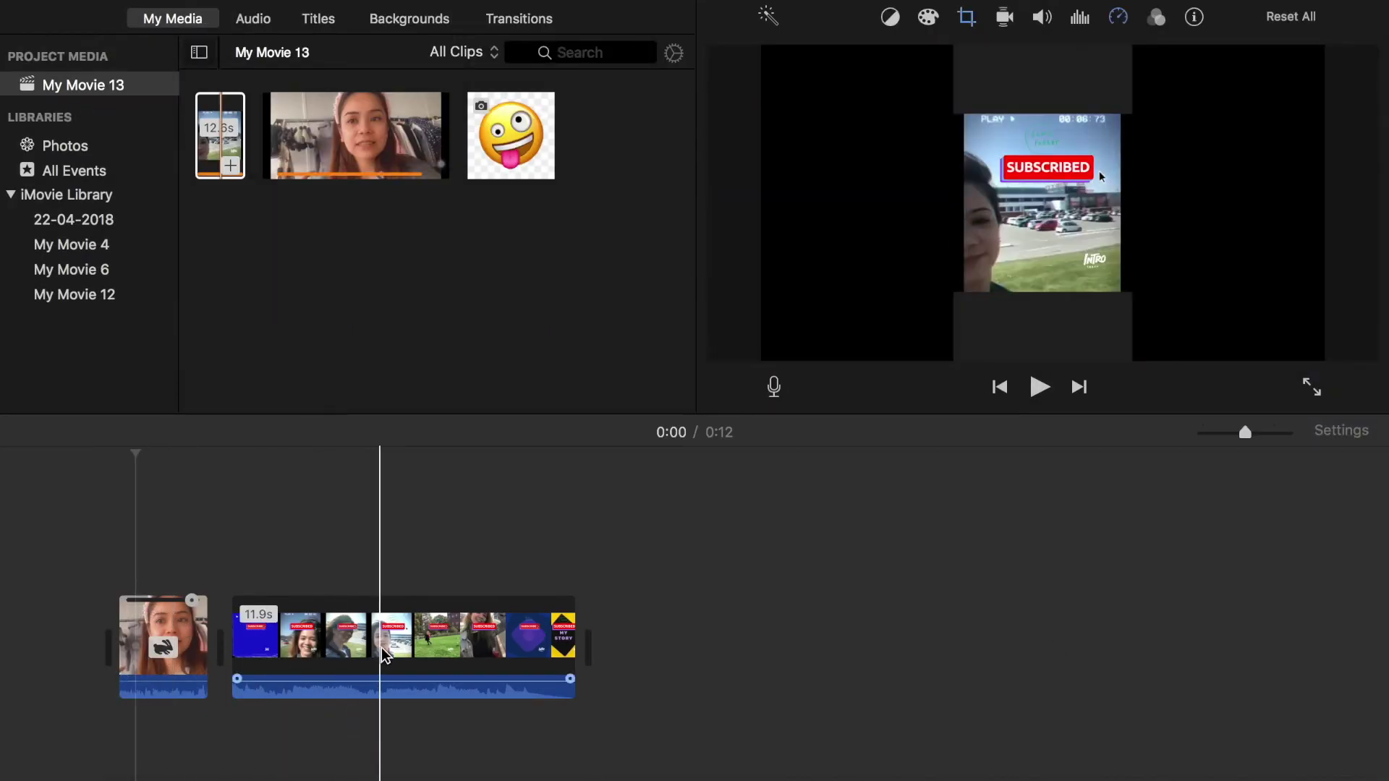
Step: Place the emoji image as an overlay above the early part of the second clip and play that section
drag(523, 143, 264, 564)
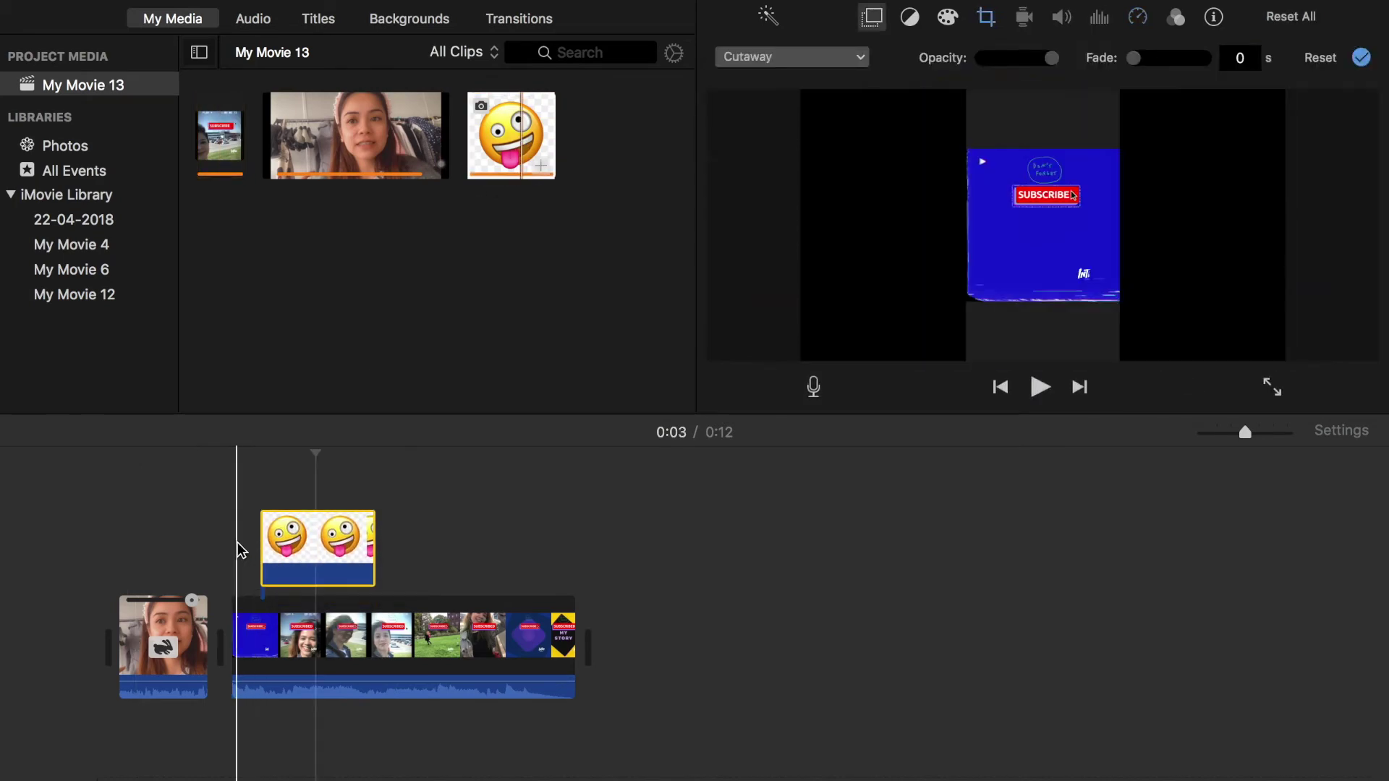
click(232, 542)
click(1045, 395)
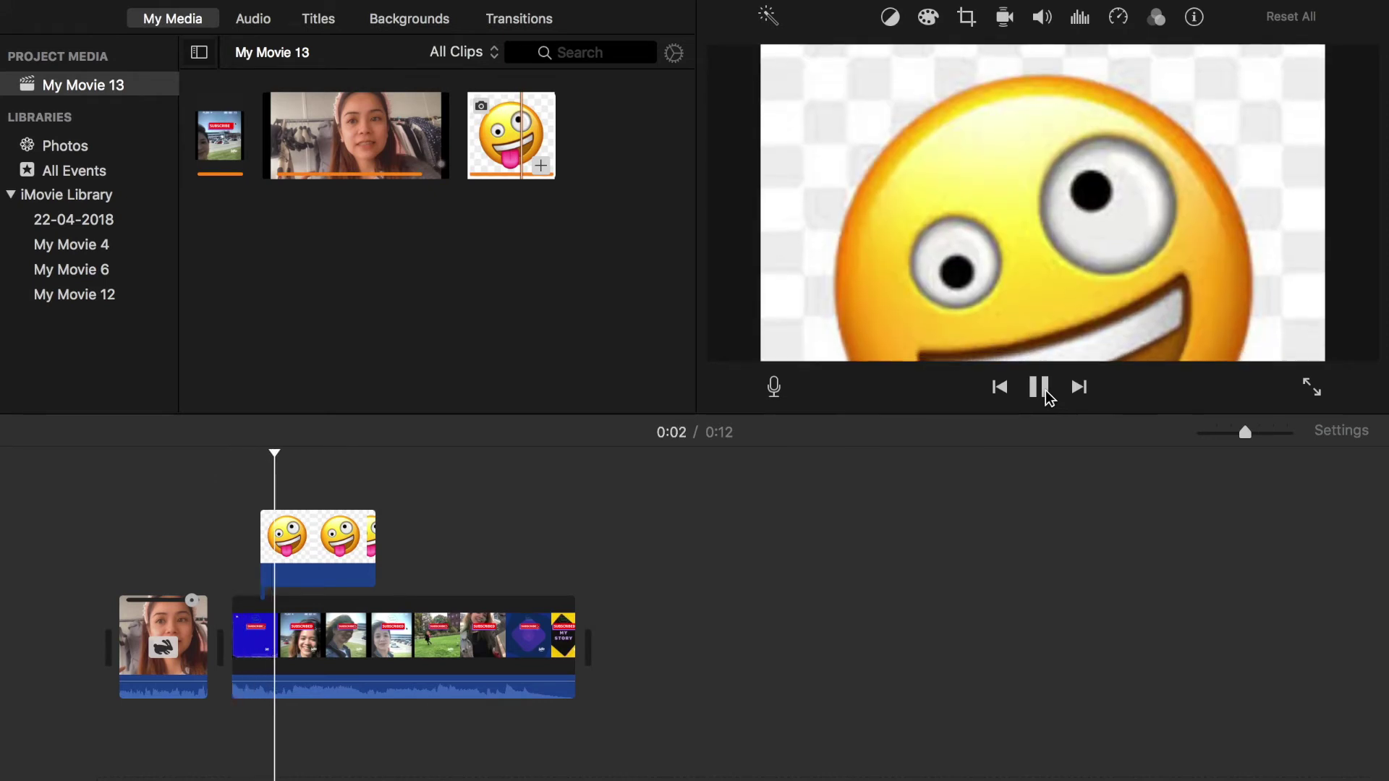
click(1046, 394)
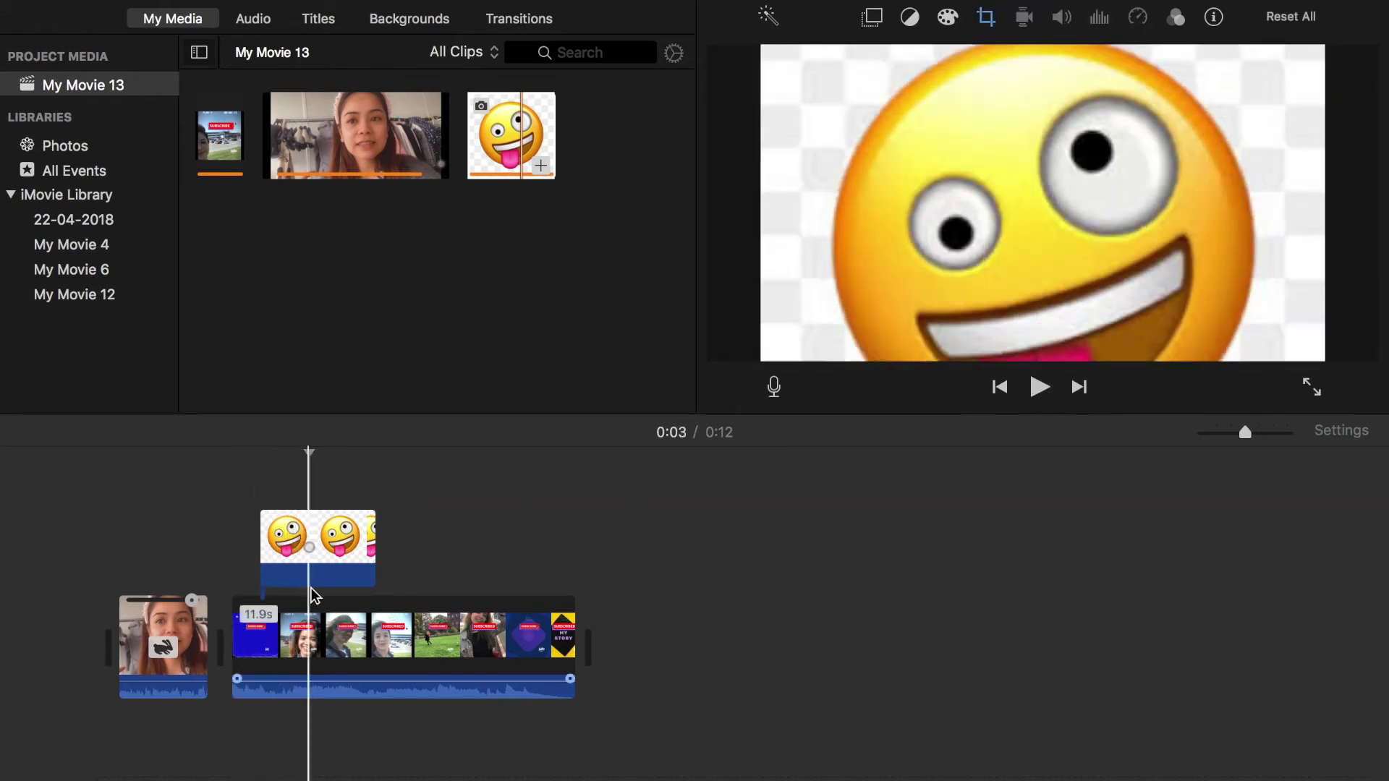
Step: Set the emoji overlay to Picture in Picture, enlarge it slightly and place it over the lower right part of the second clip's image
click(334, 570)
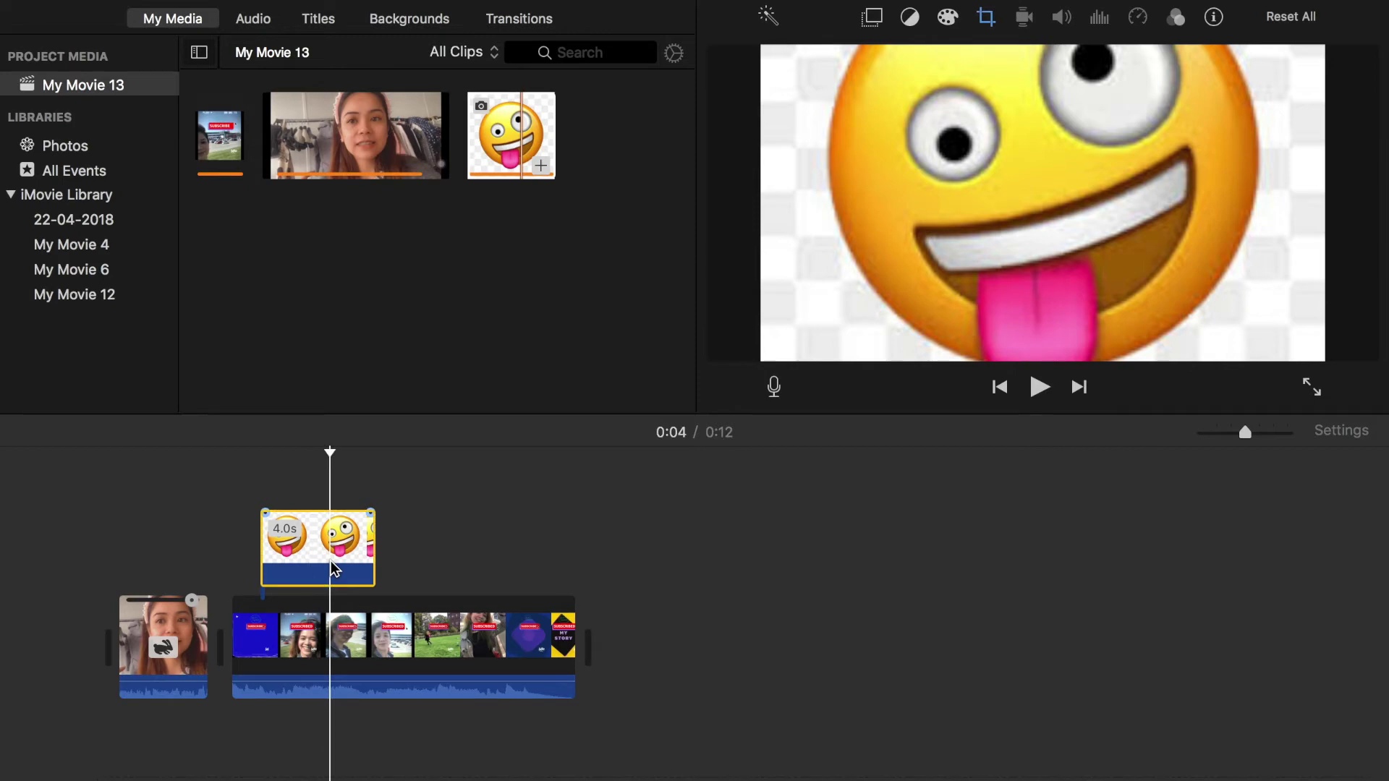
click(872, 17)
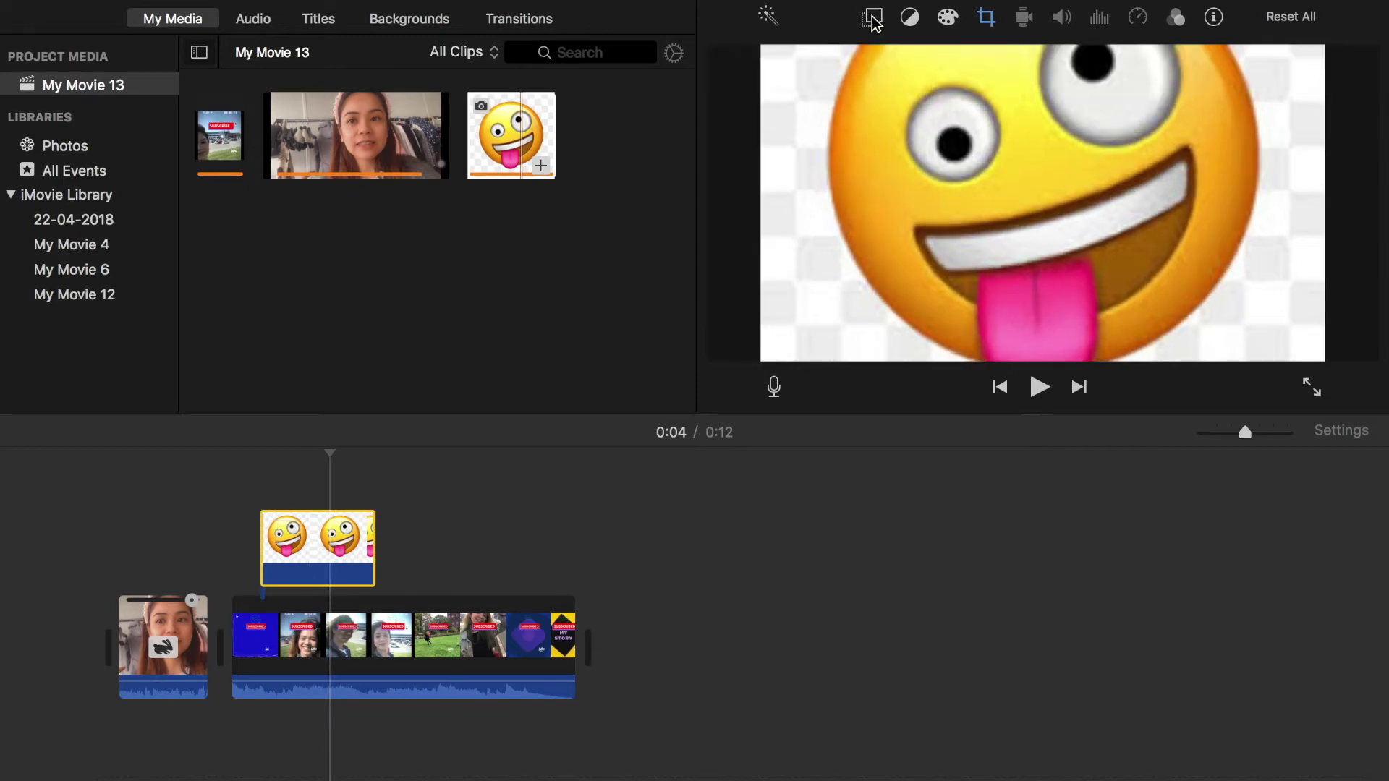
click(872, 17)
click(814, 59)
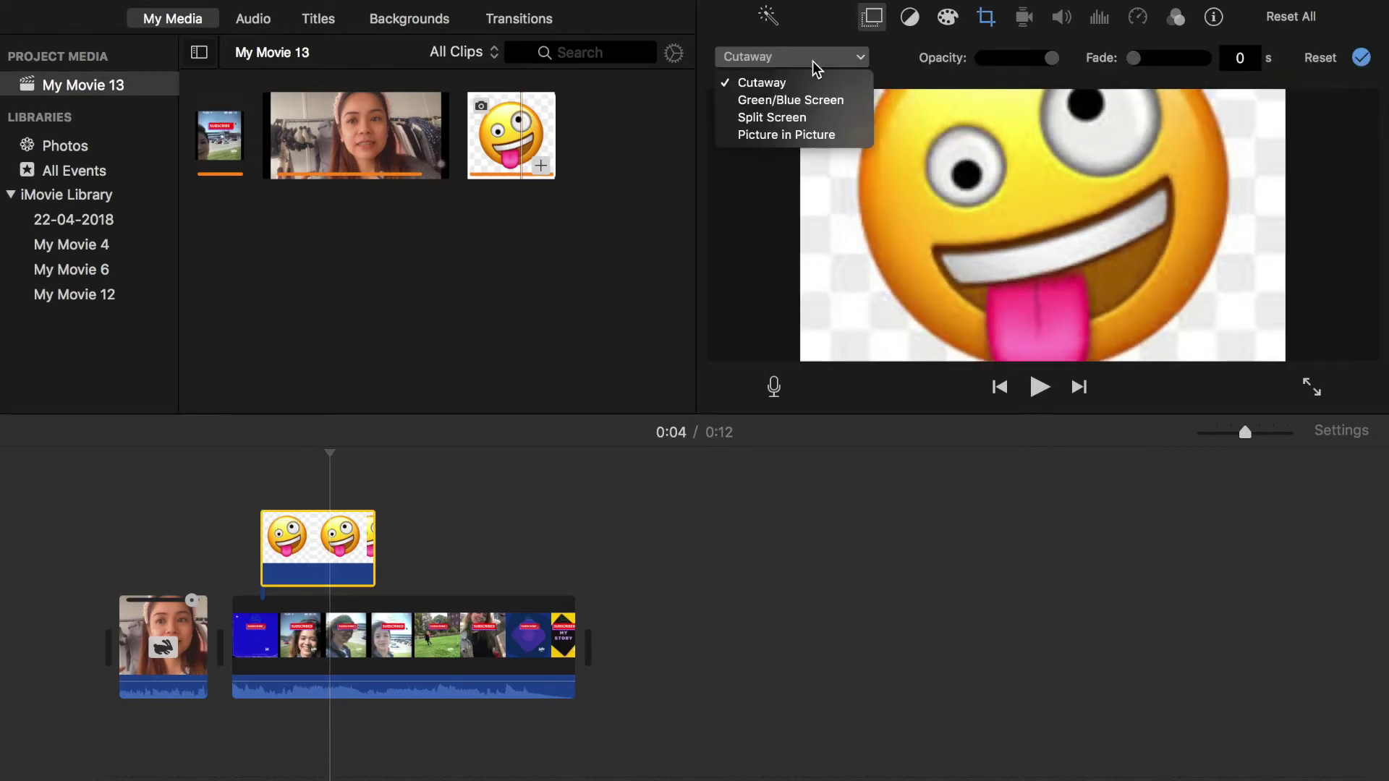
click(793, 135)
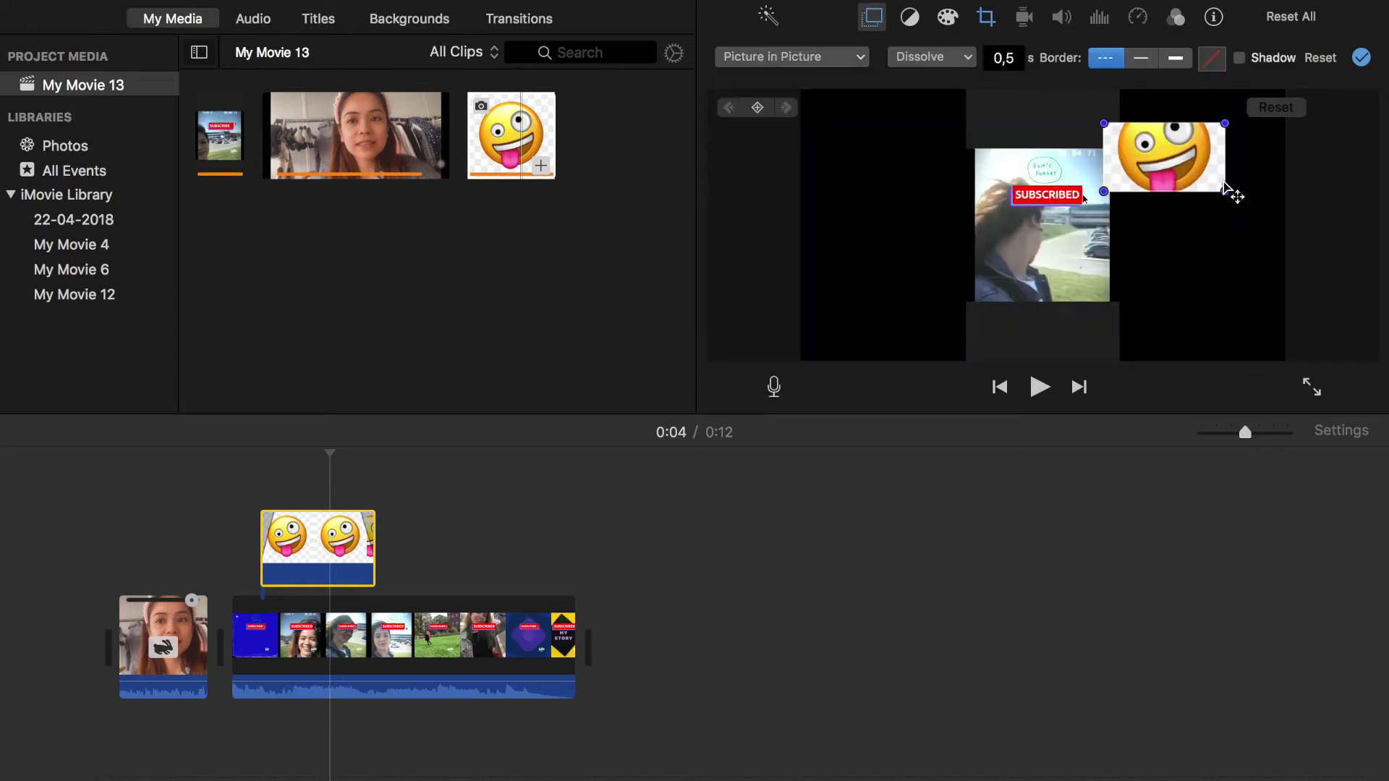
drag(1204, 160, 1191, 307)
drag(1134, 267, 1164, 273)
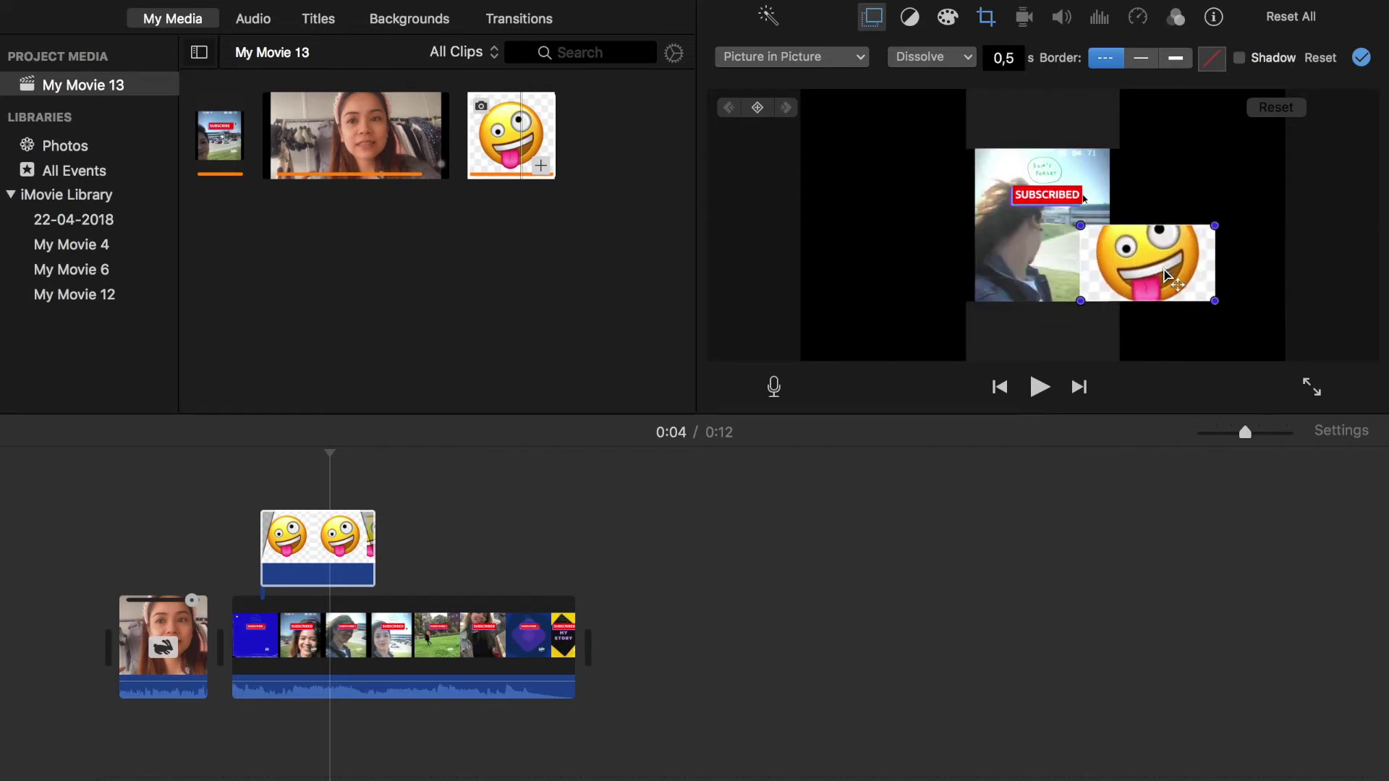
Step: Try a thin and a thick border on the emoji overlay, open the border colour choices, and set the border back to none
click(350, 550)
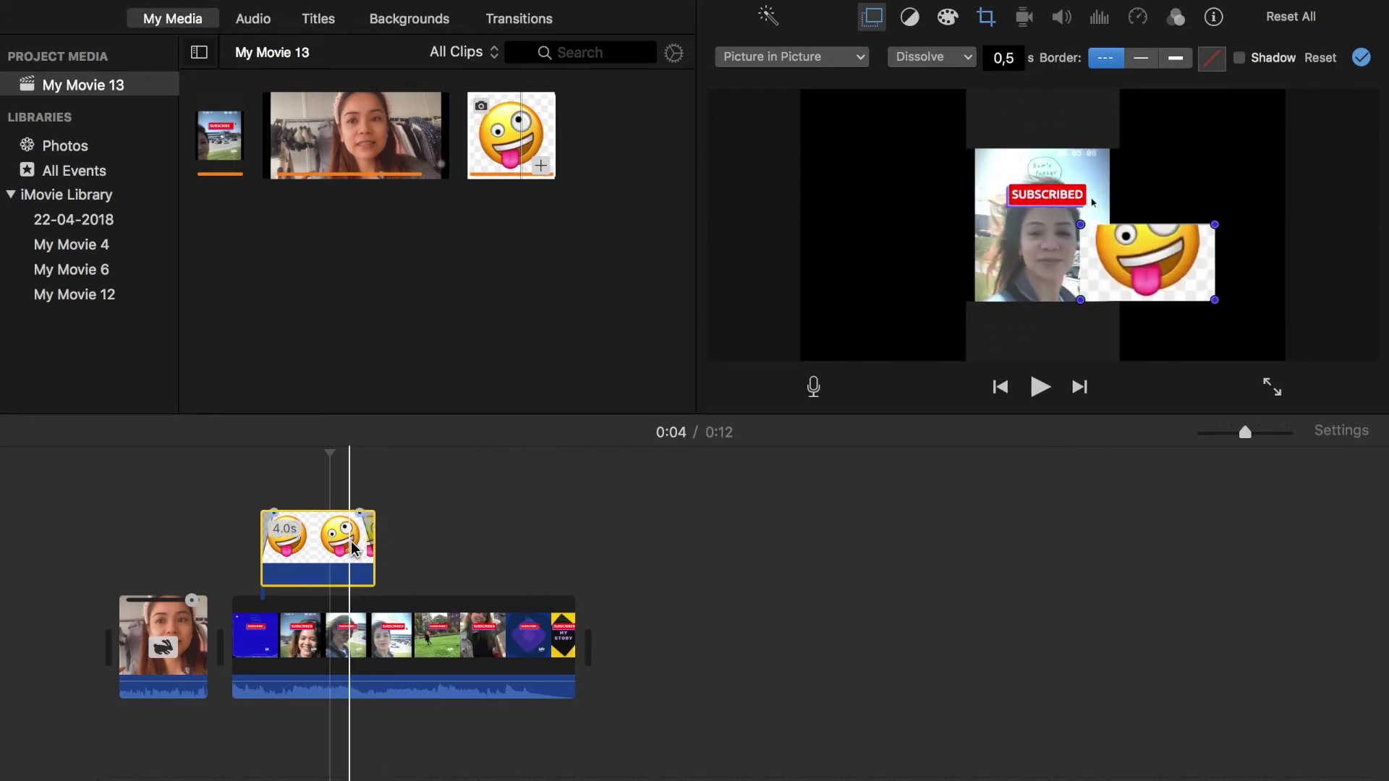
click(1142, 58)
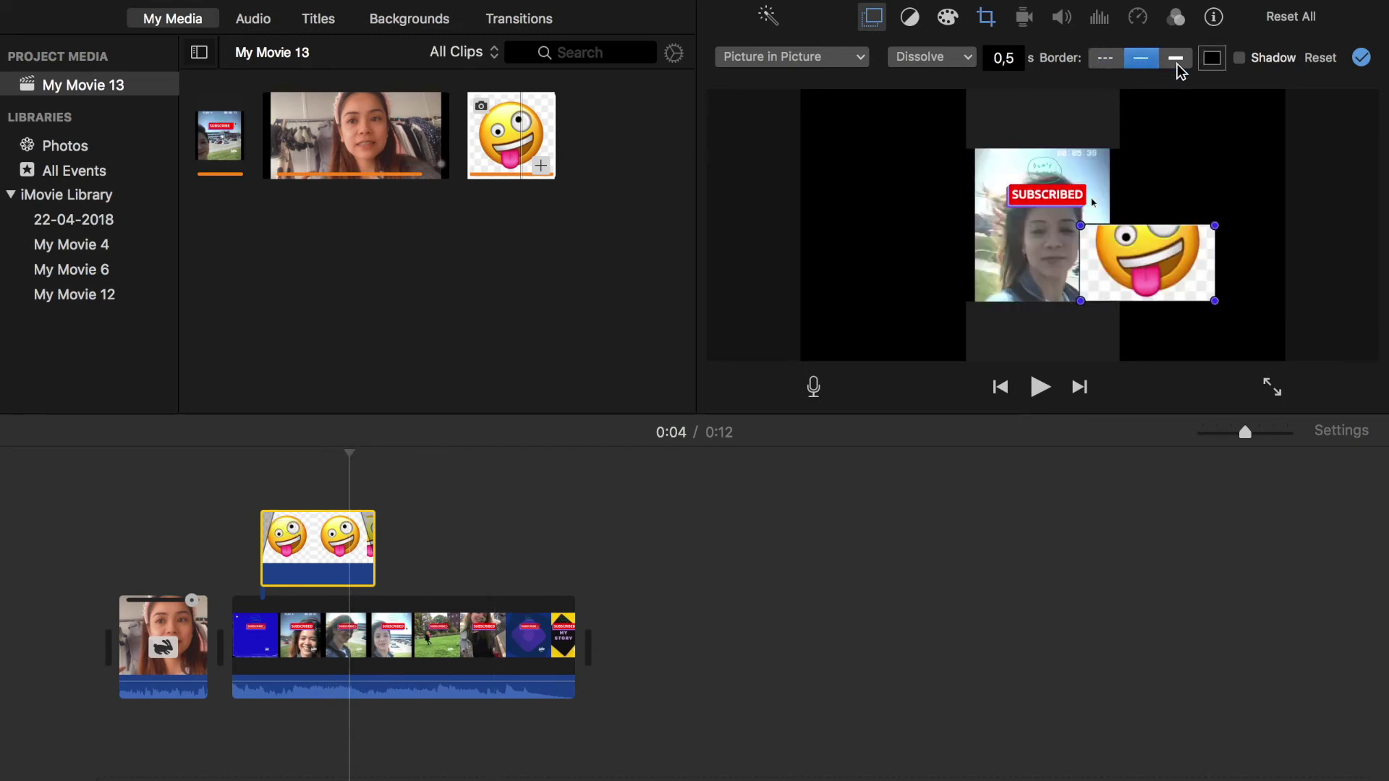
click(1176, 59)
click(1213, 60)
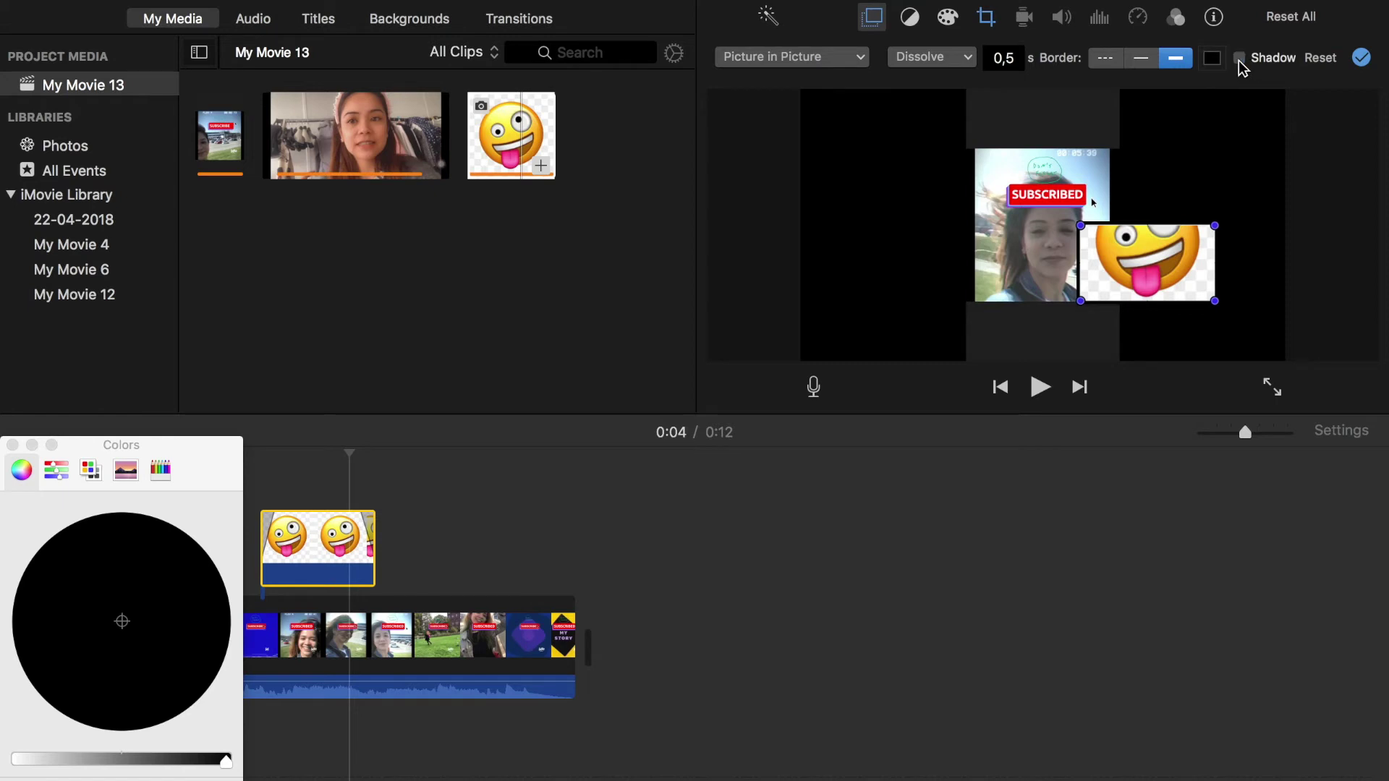
click(1114, 65)
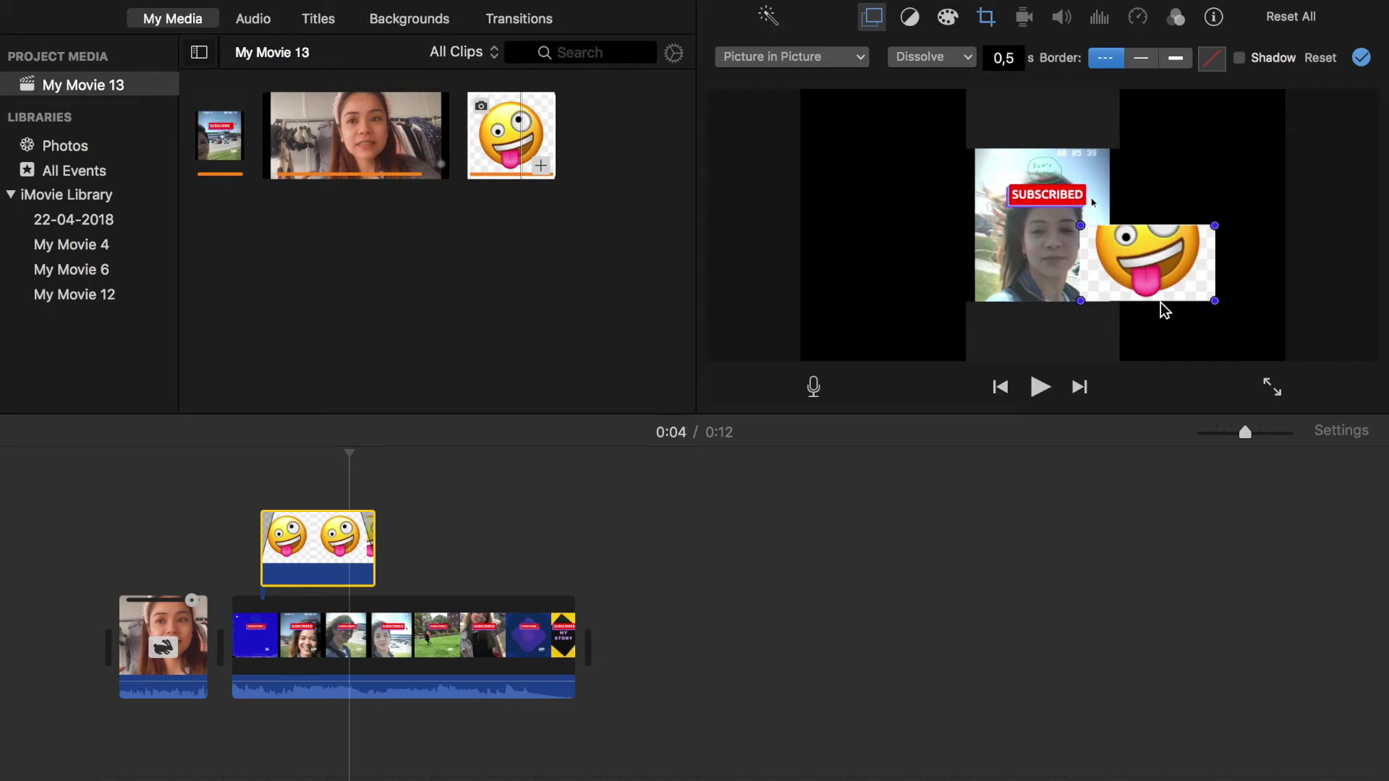
Step: Shrink the emoji overlay, move it just below the second clip's portrait image, and play from that clip's start
drag(1216, 304, 1074, 350)
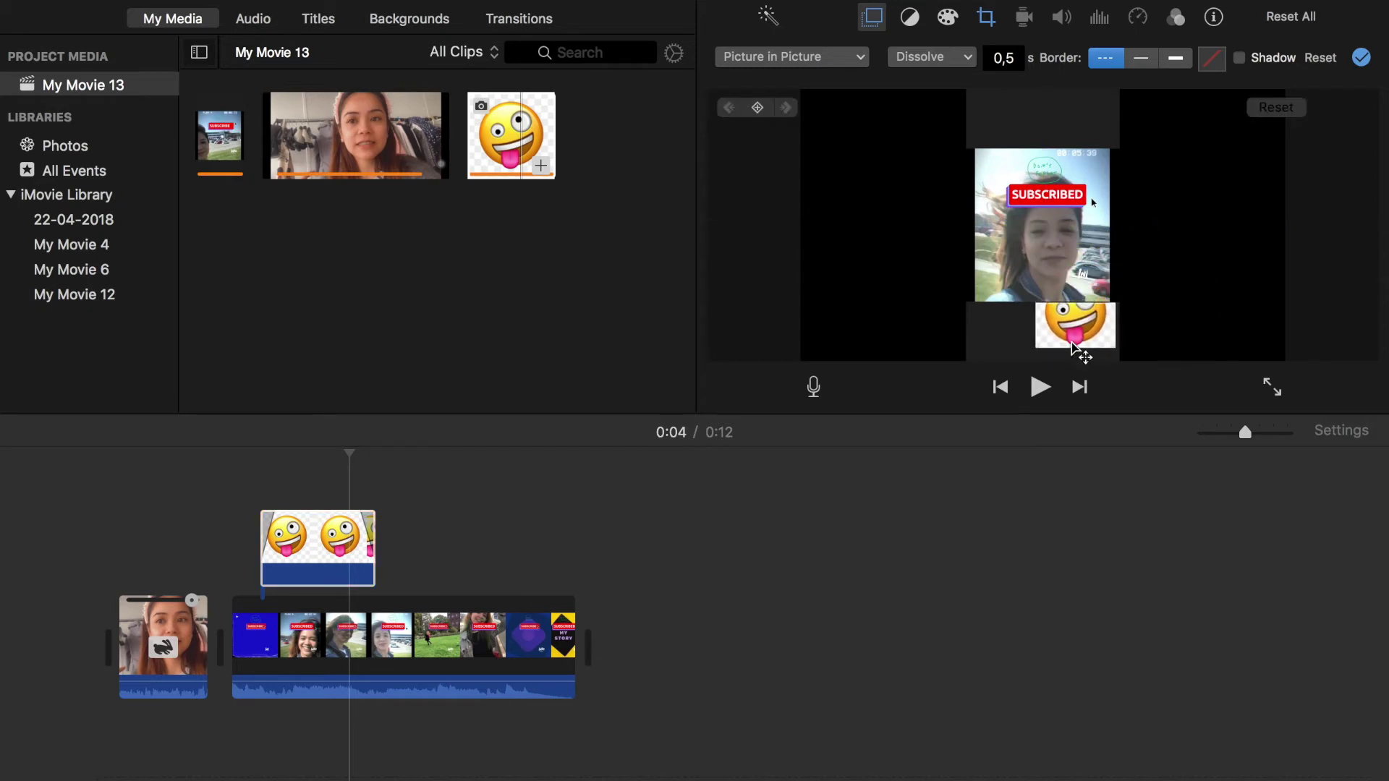
click(234, 496)
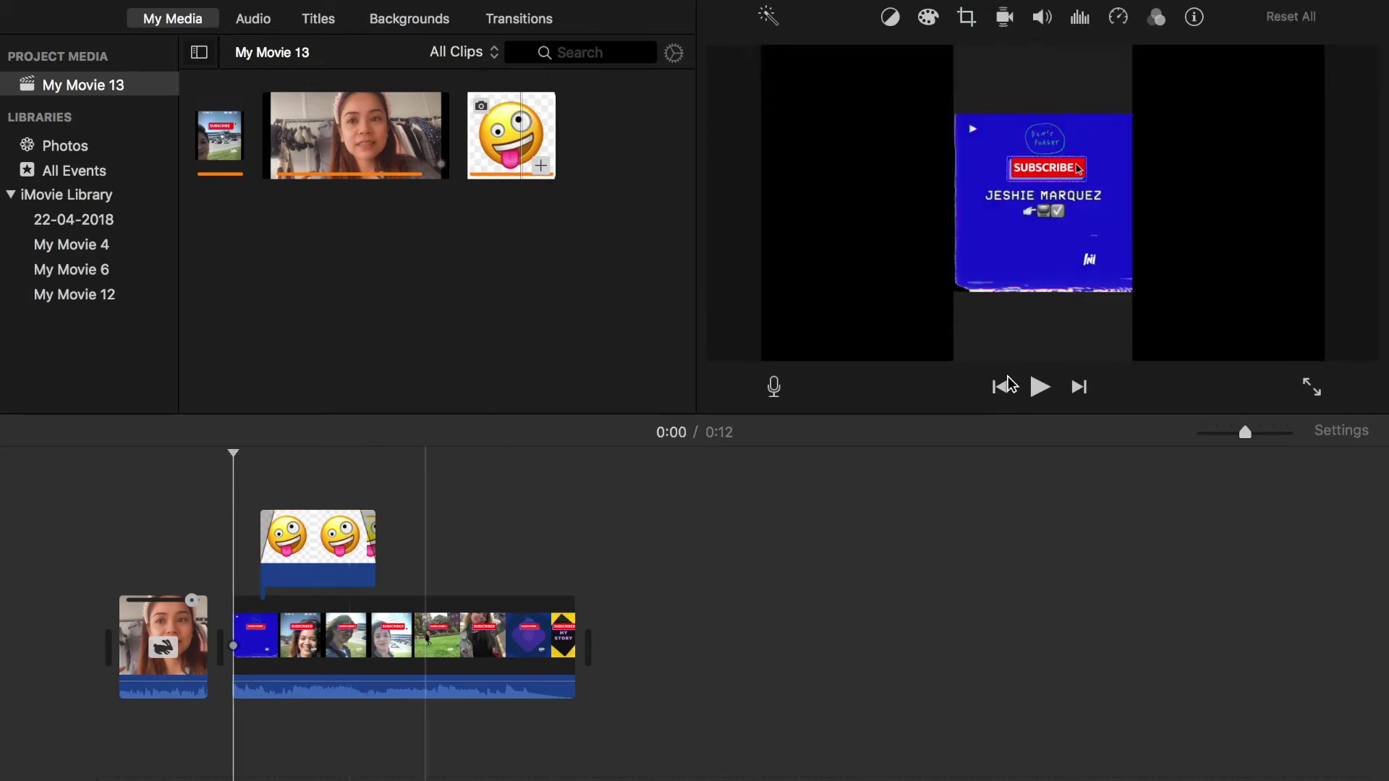
click(1040, 389)
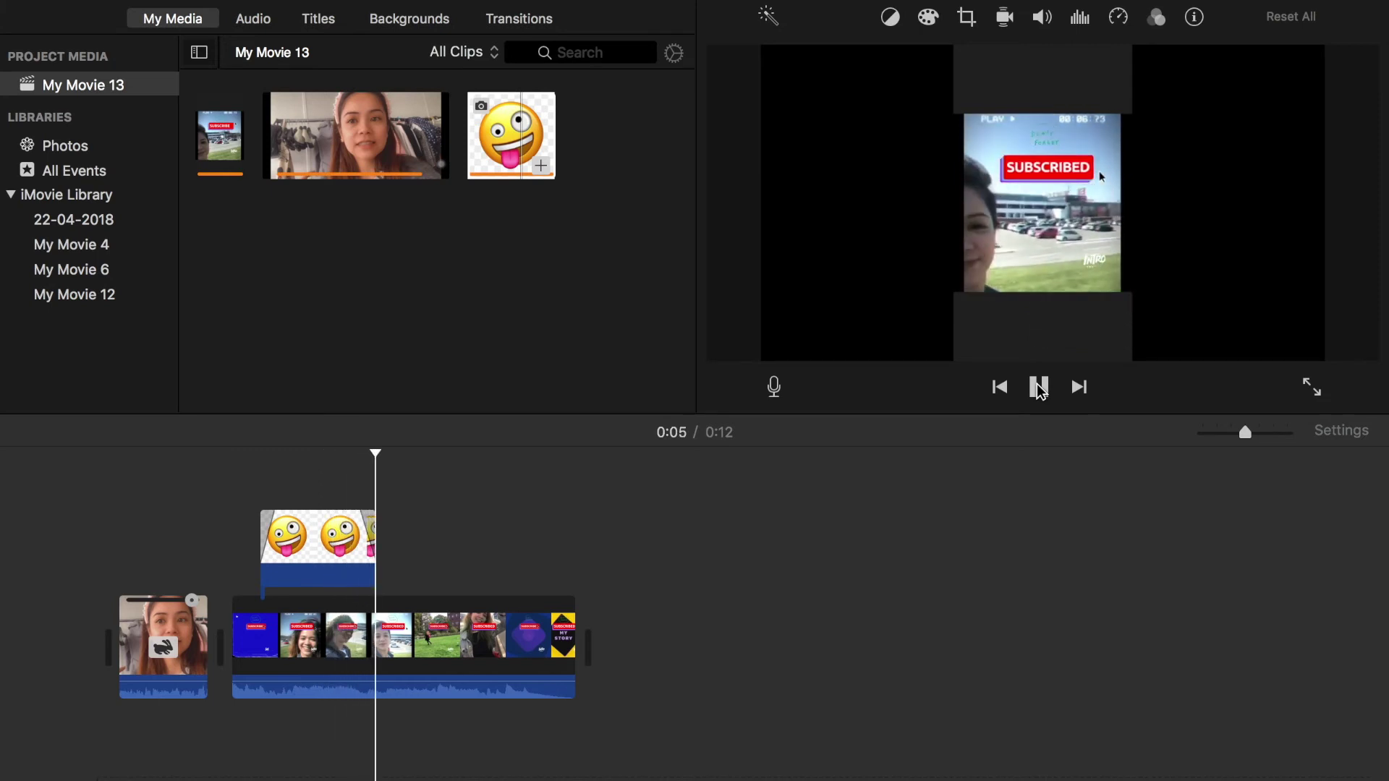
Step: Stop the playback, switch to Chrome and load youtube.com in the tab with the emoji heart png search
click(1040, 389)
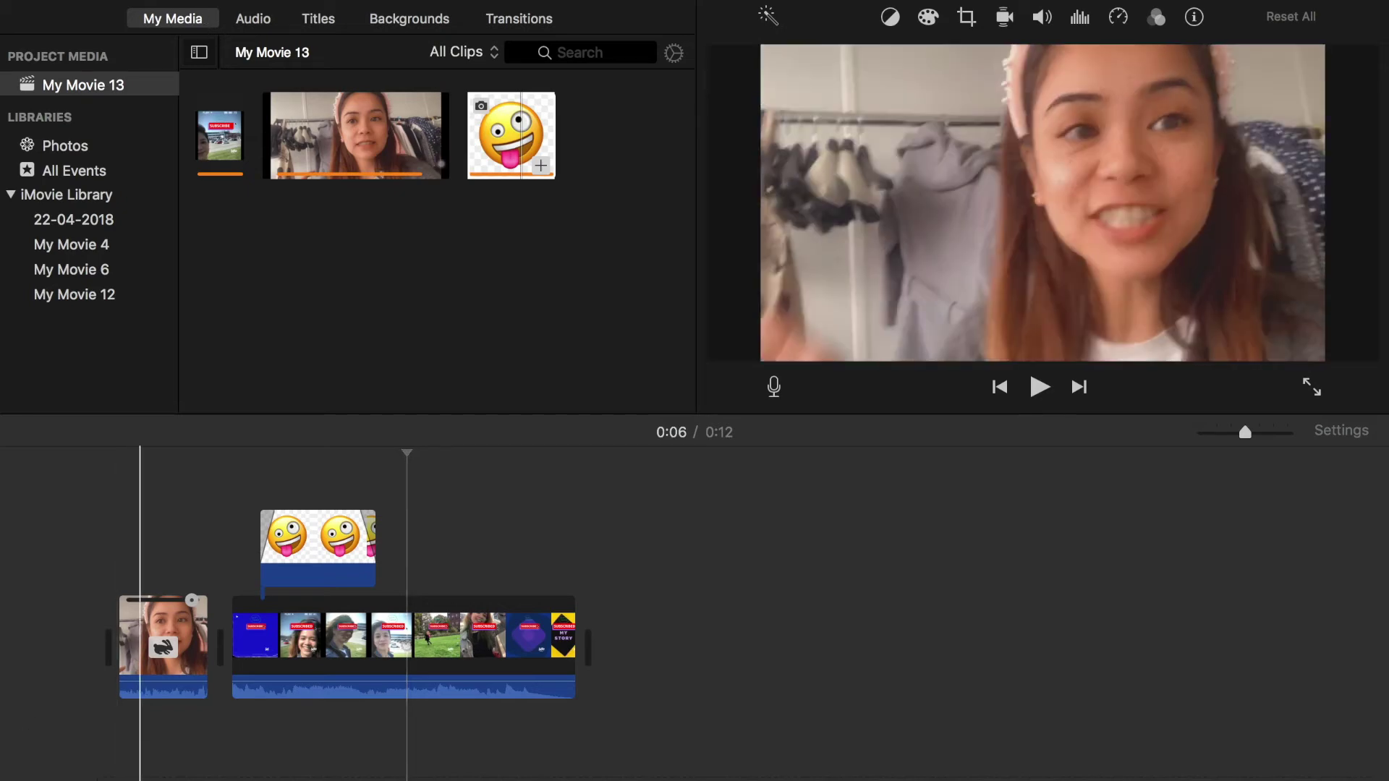
click(143, 637)
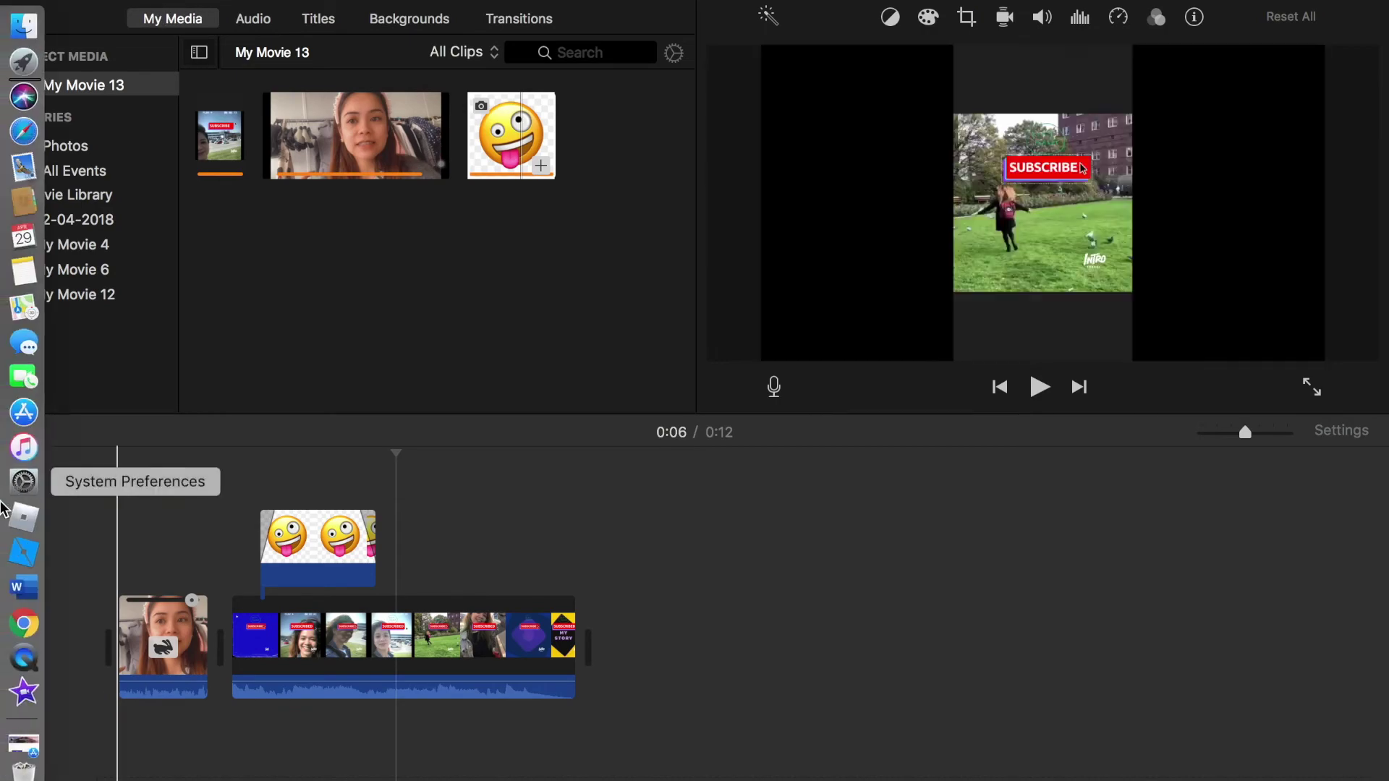
click(22, 621)
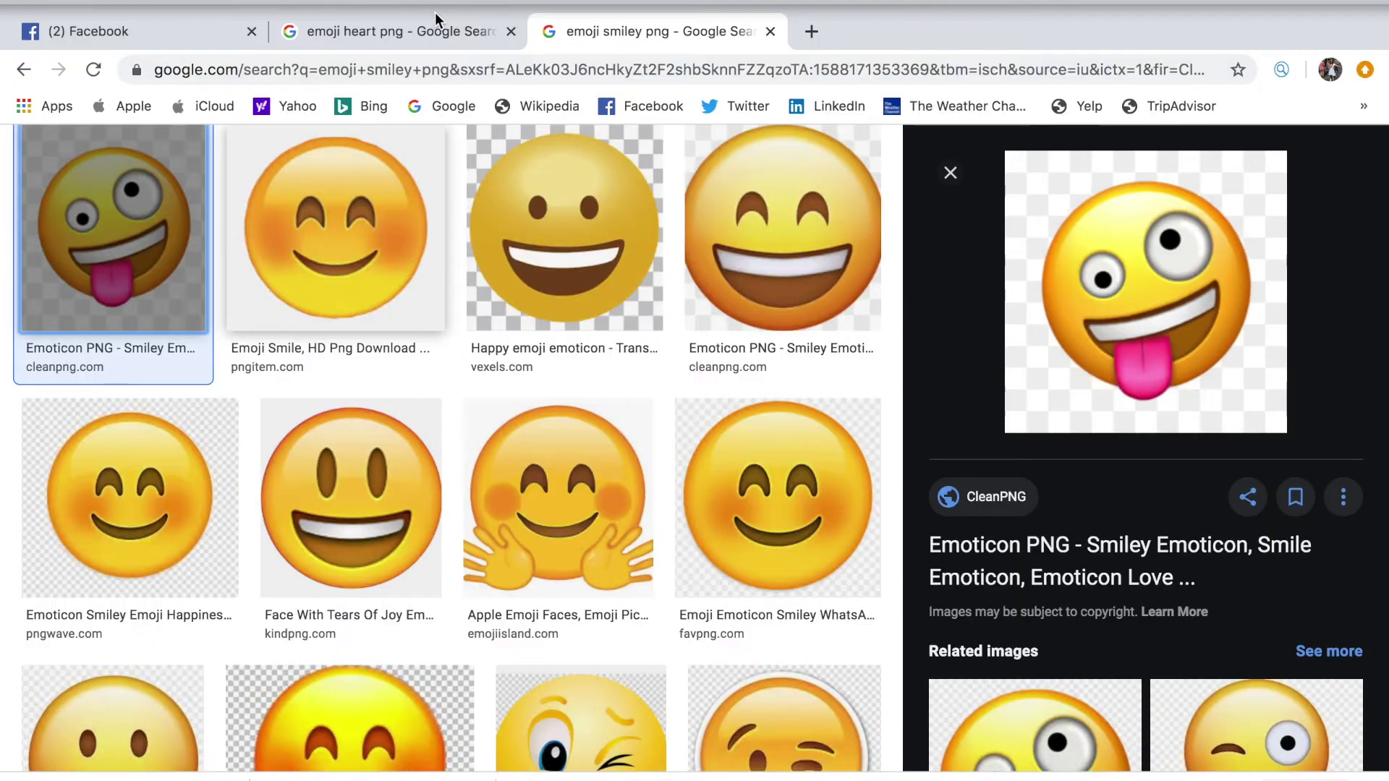
click(432, 37)
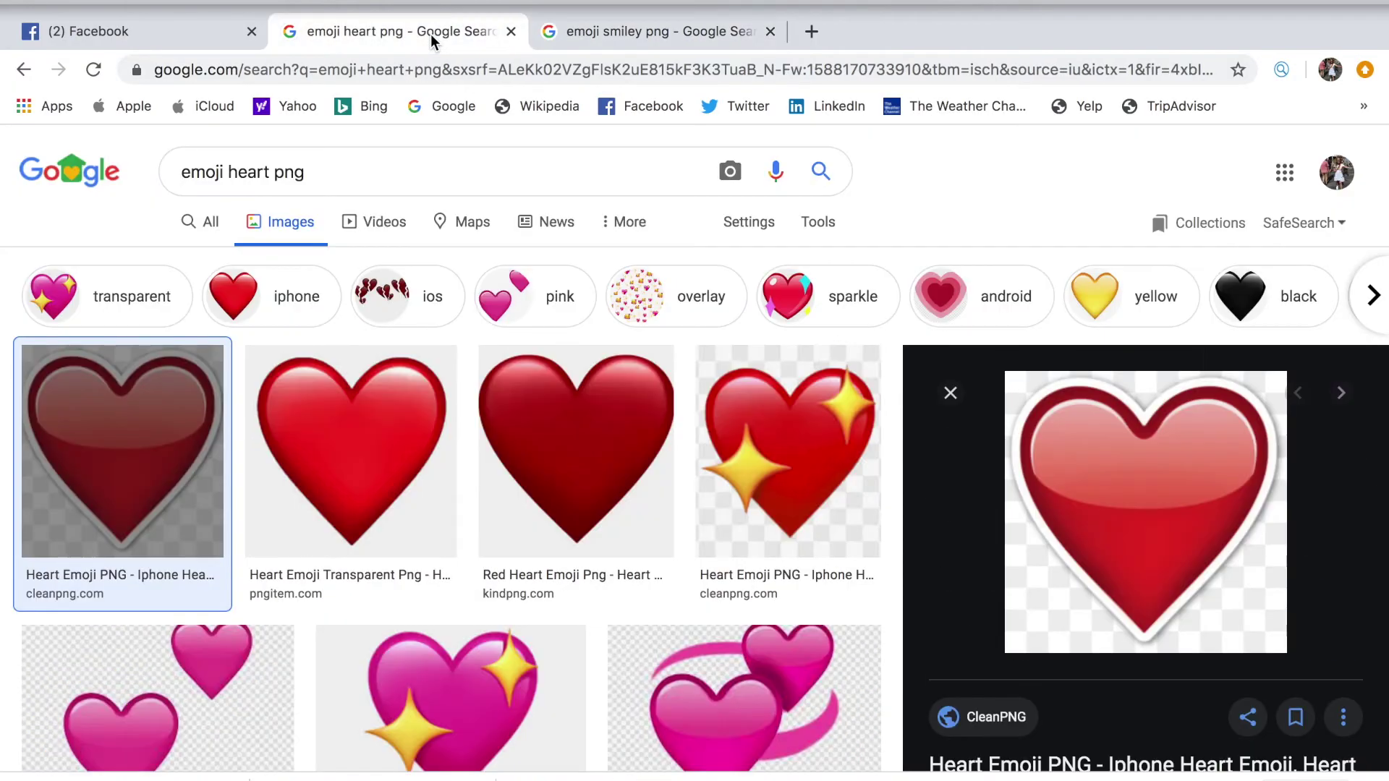
click(472, 69)
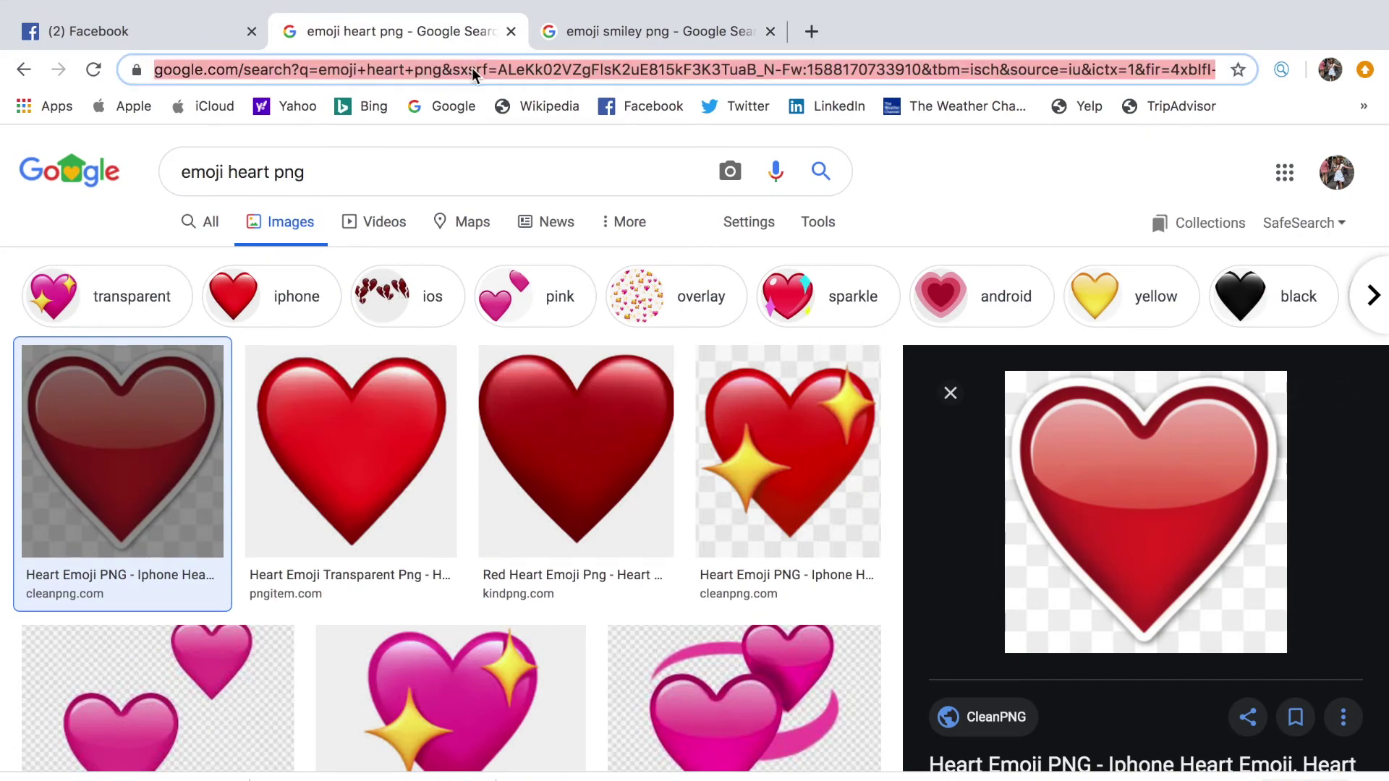
text(you)
key(Return)
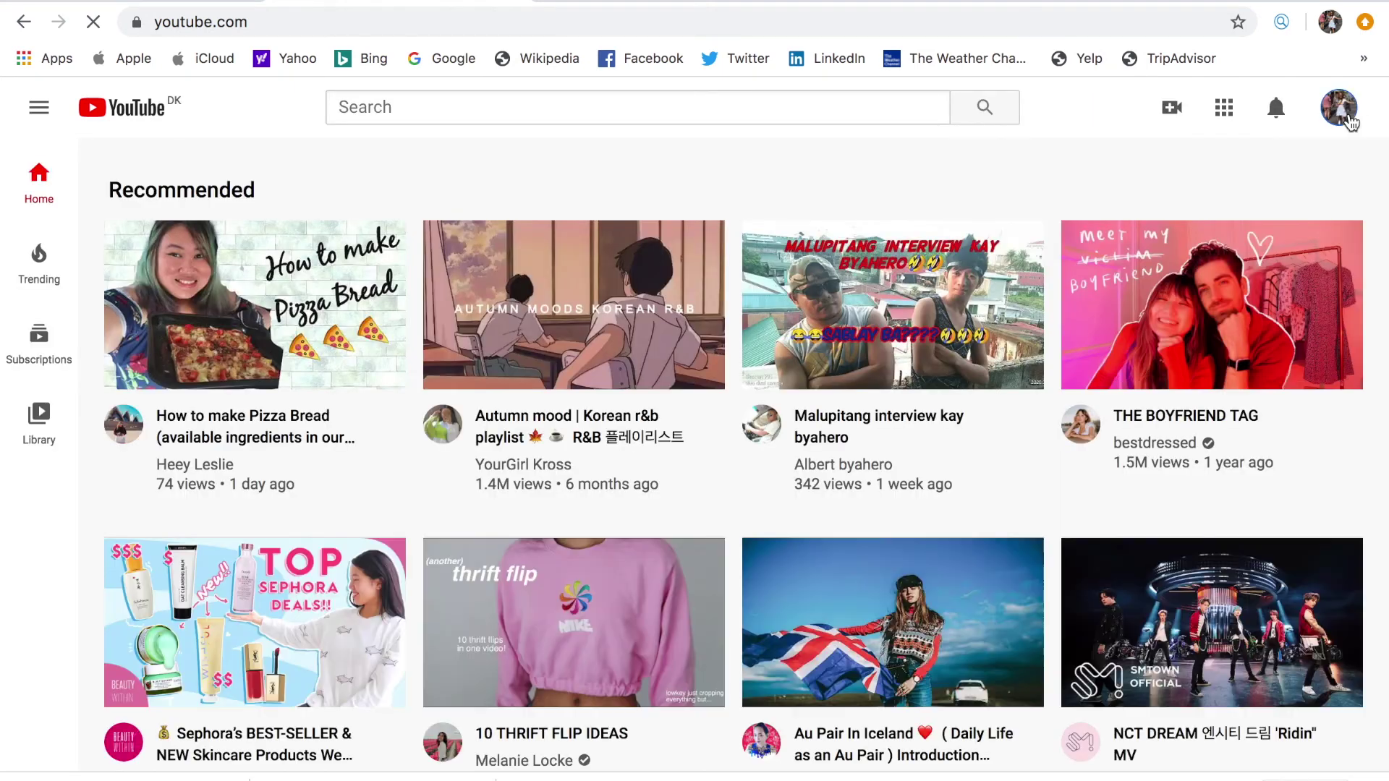
Step: Go from the account's own YouTube channel to YouTube Studio and open its Audio library
click(1347, 115)
click(1348, 120)
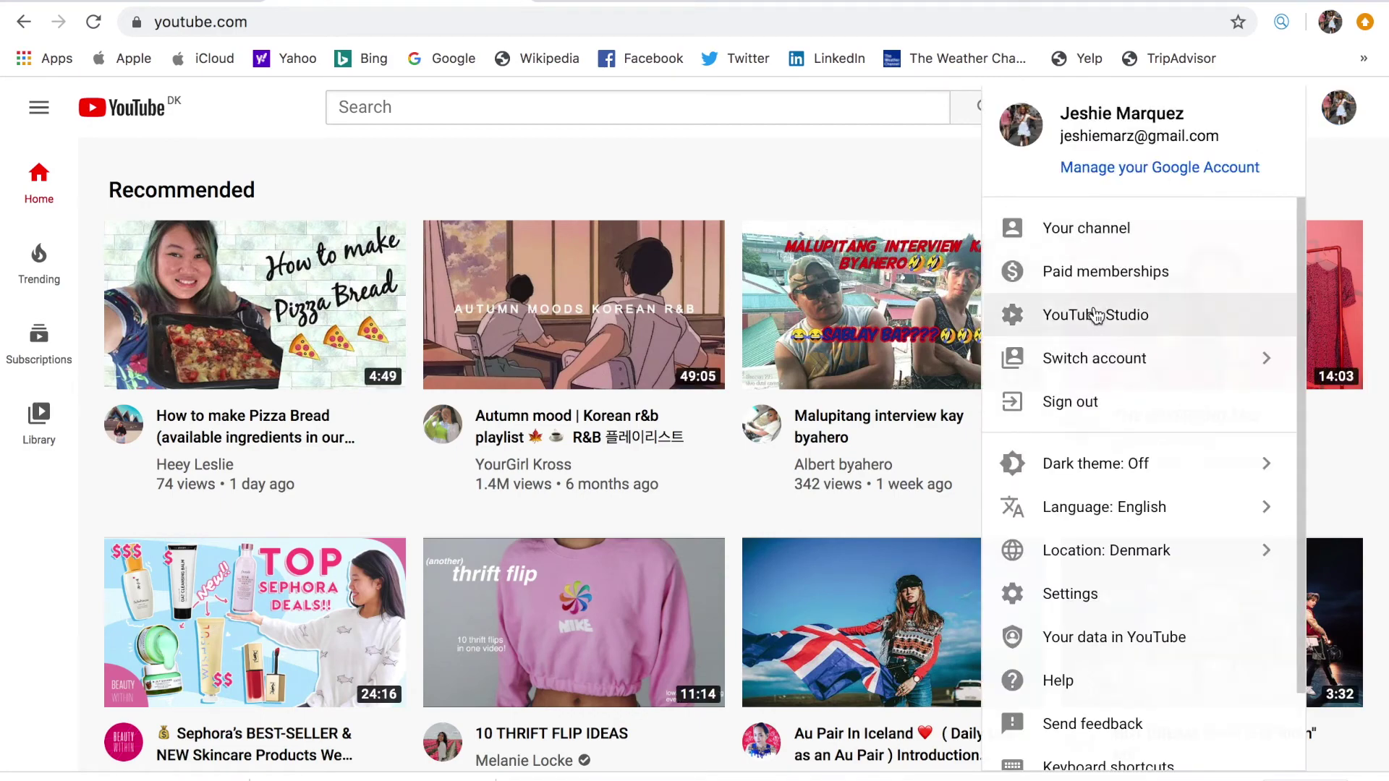
click(1096, 230)
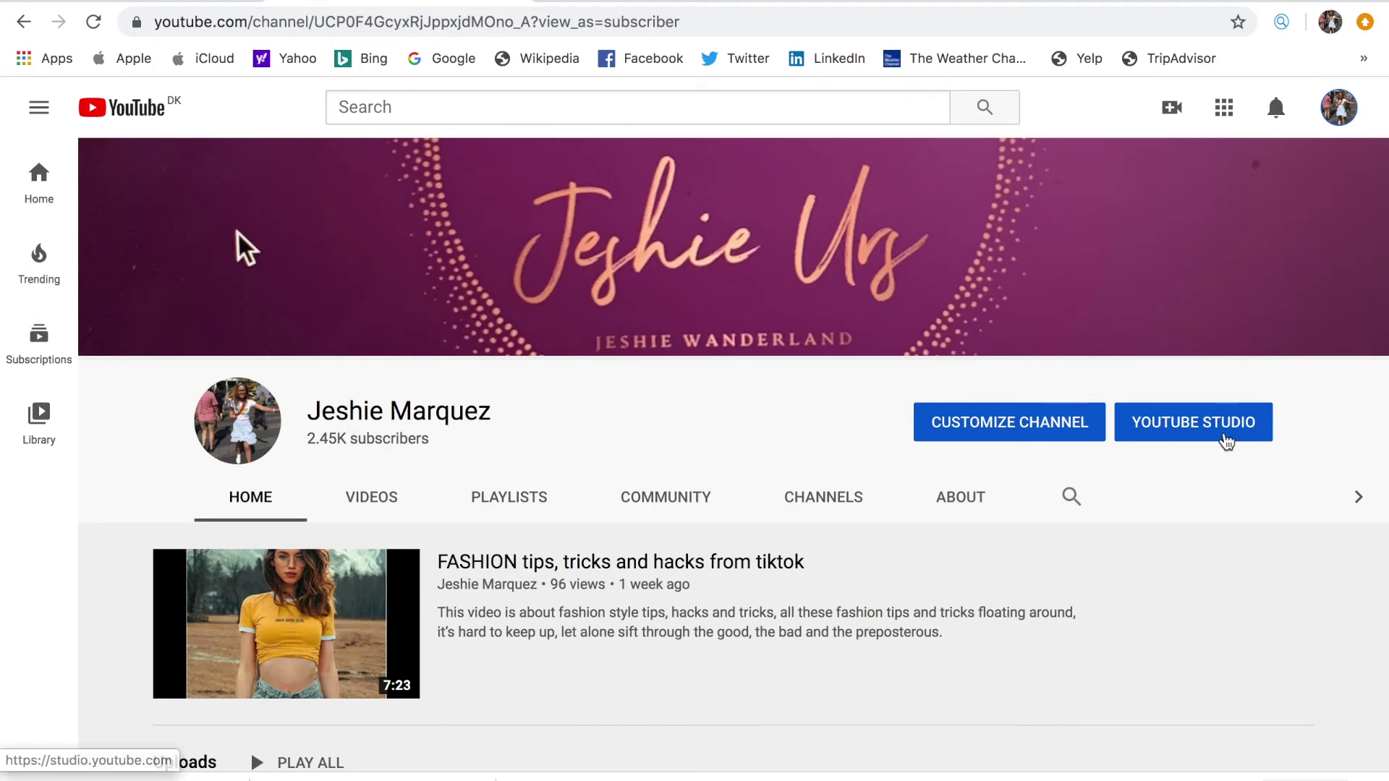
click(1221, 439)
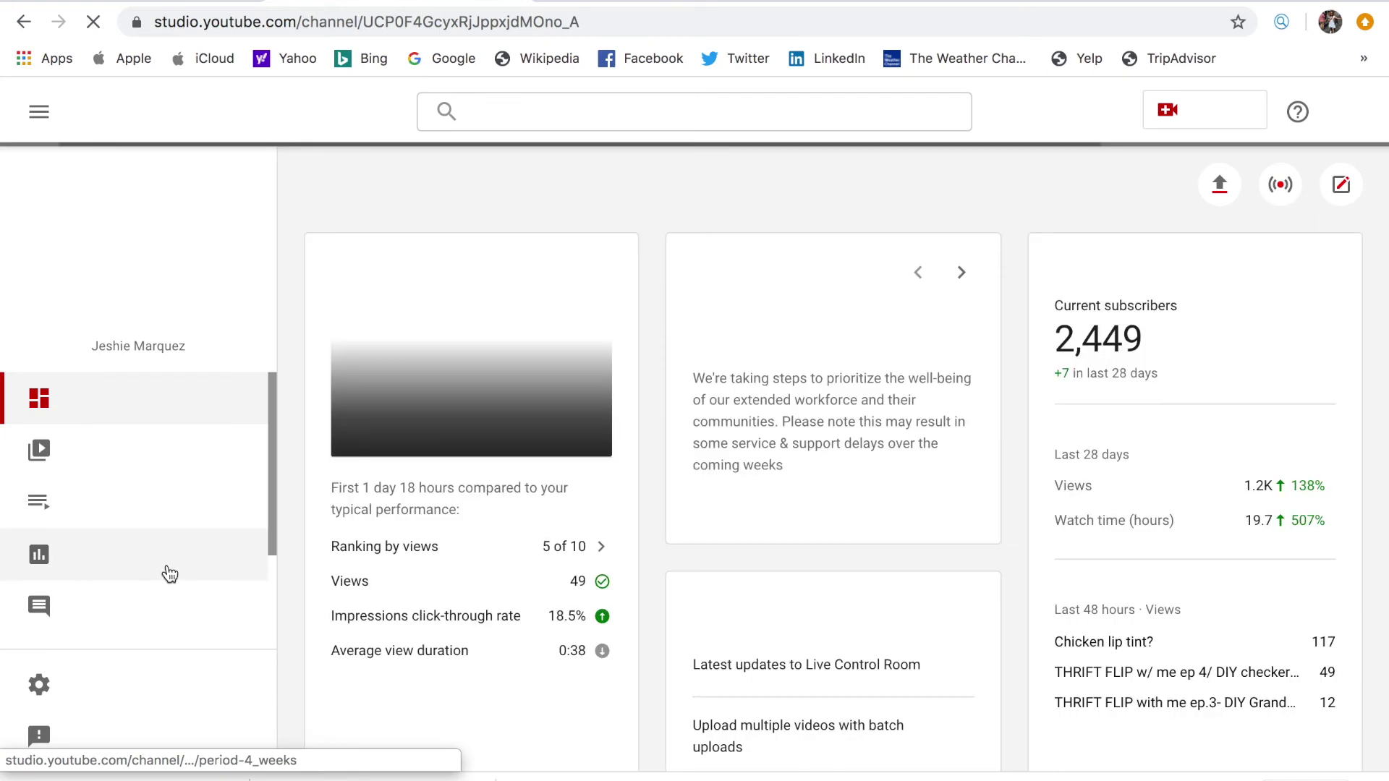
scroll(170, 575, down, 1)
scroll(170, 574, down, 1)
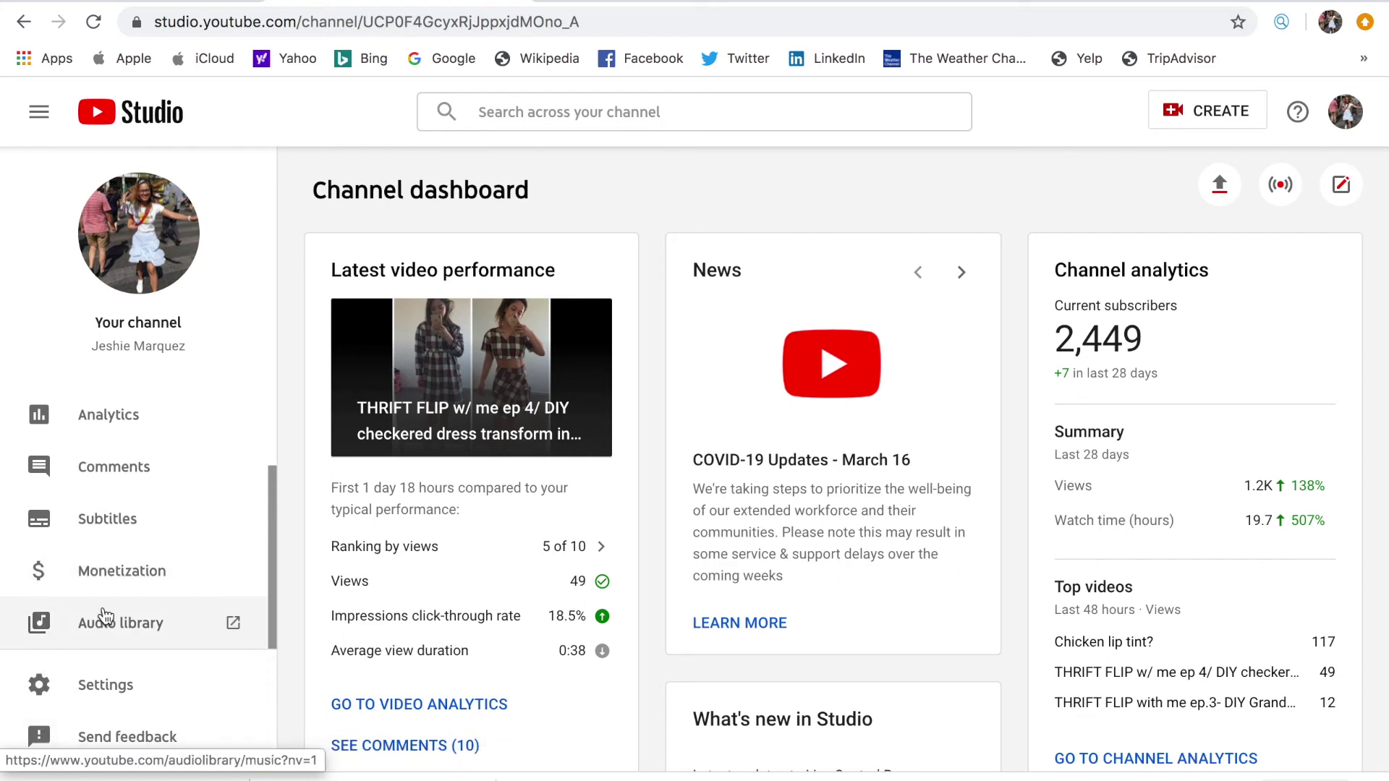
click(124, 624)
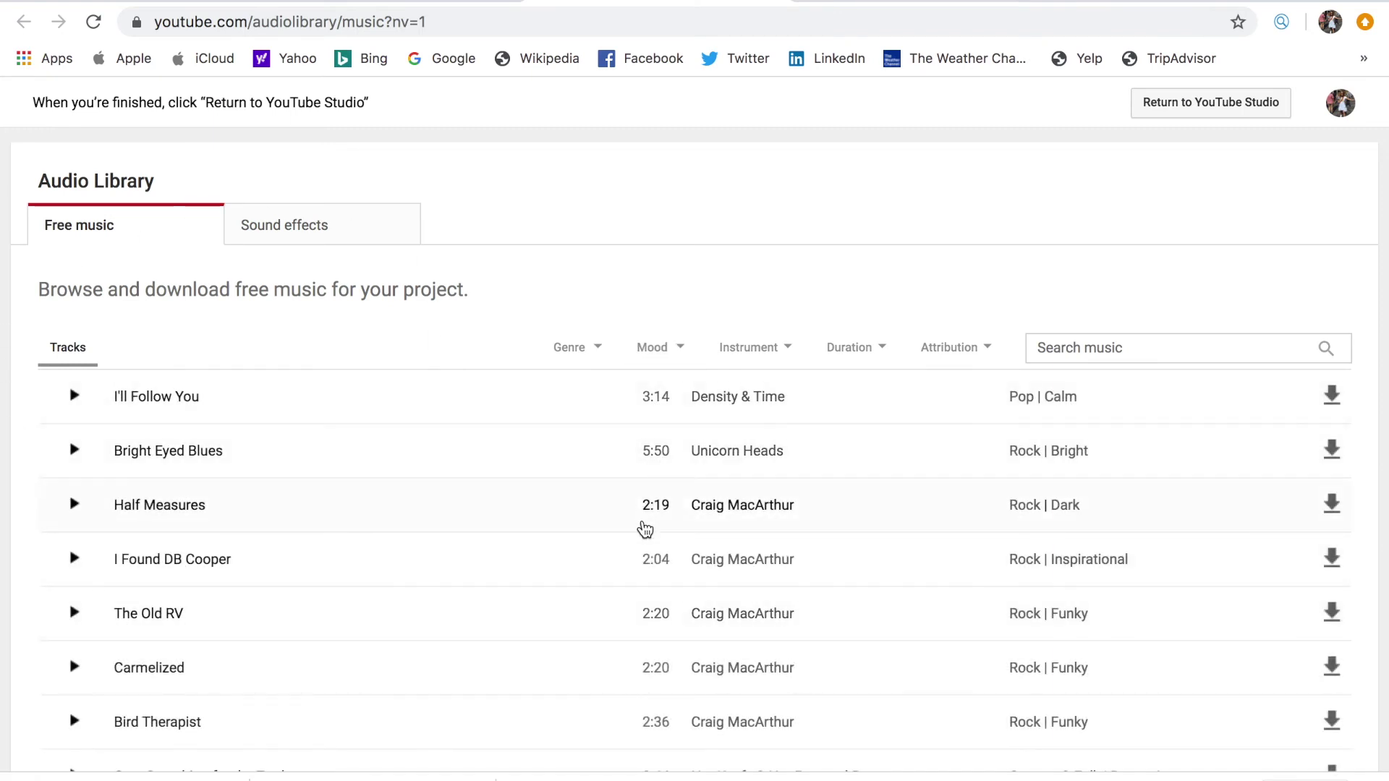
Step: Listen briefly to the tracks I'll Follow You and Bright Eyed Blues, and browse further down the free music list
click(73, 403)
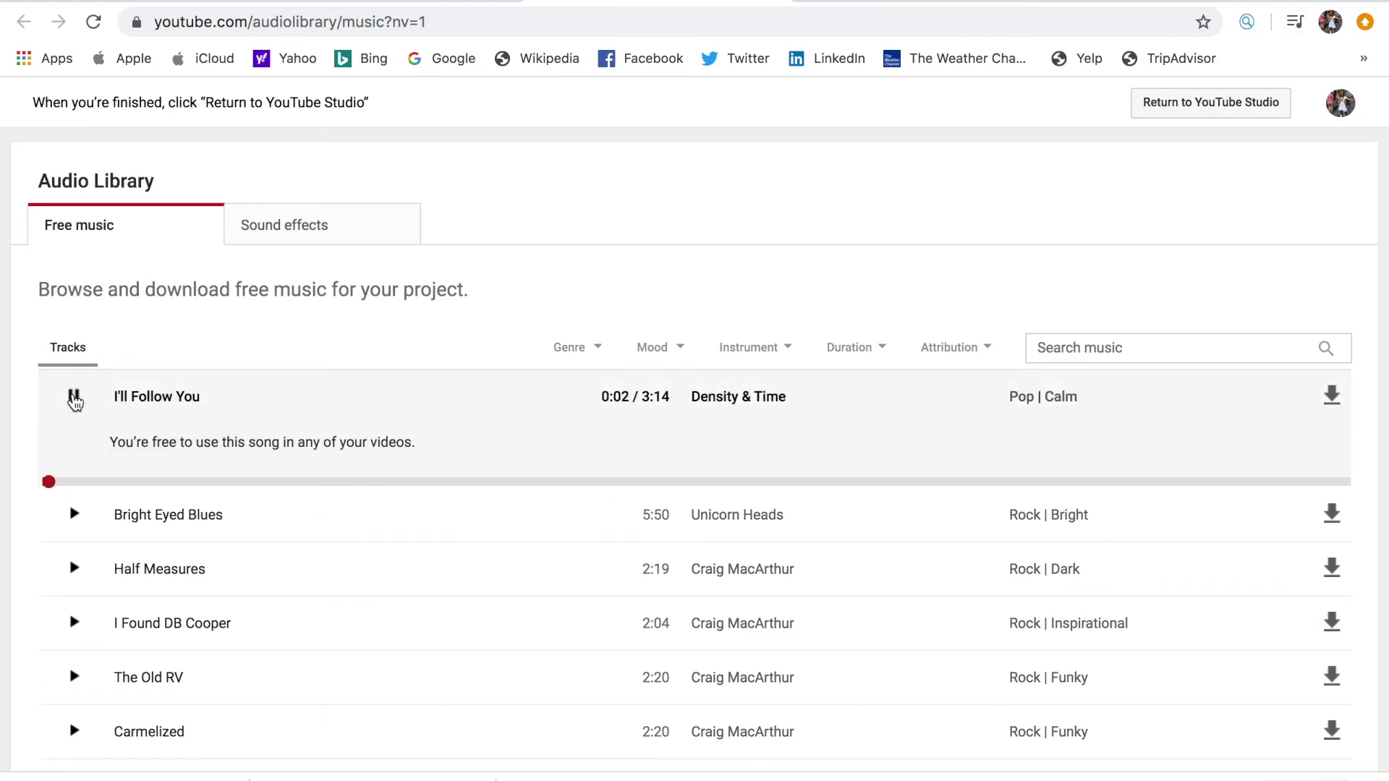
click(74, 398)
click(74, 513)
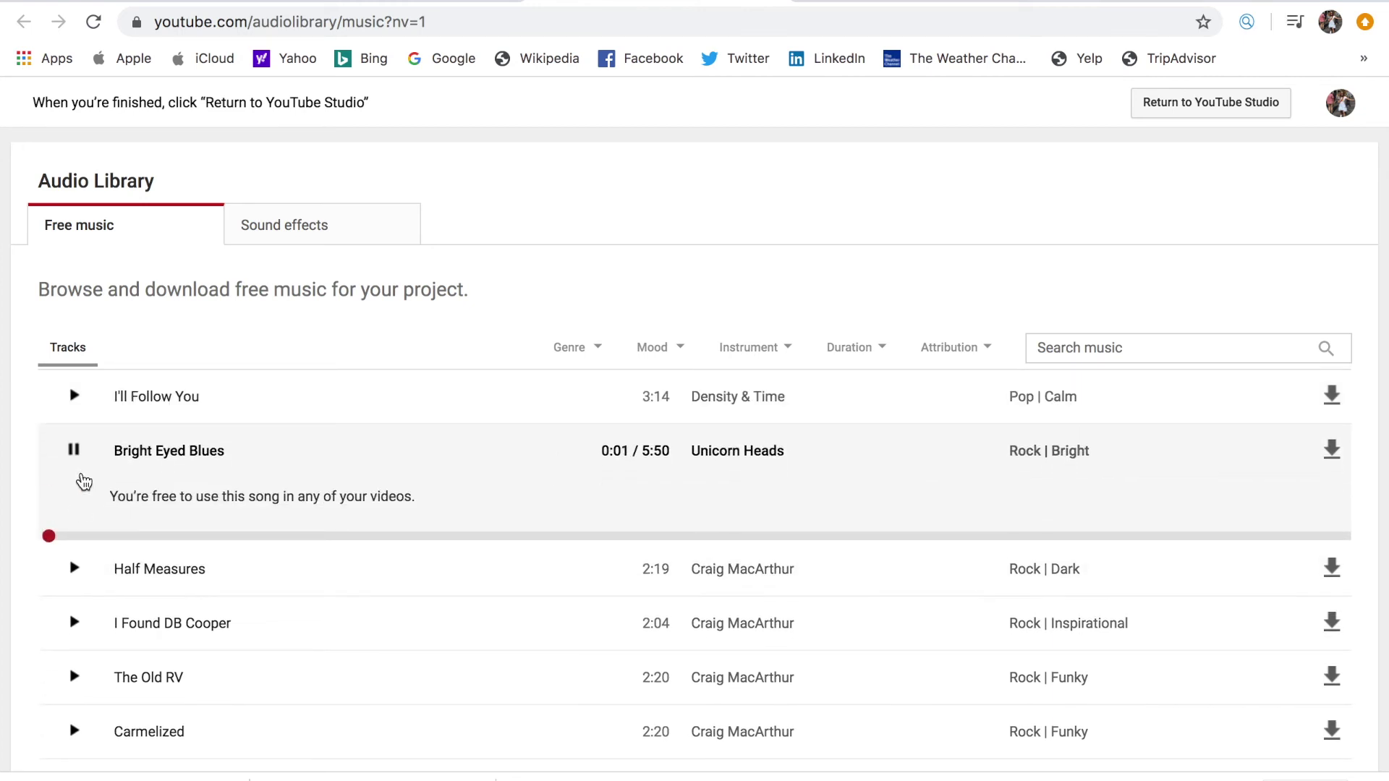
click(77, 451)
scroll(245, 642, down, 5)
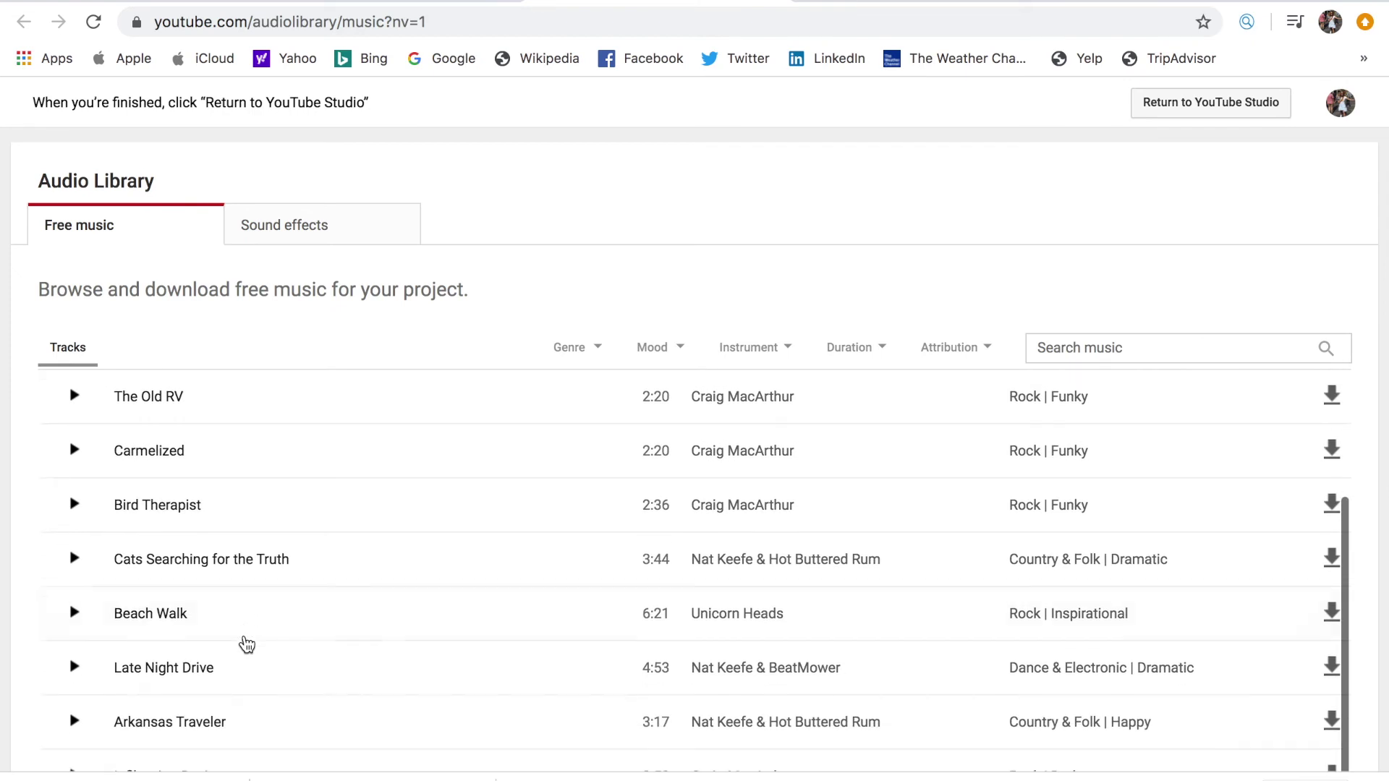
scroll(246, 642, up, 1)
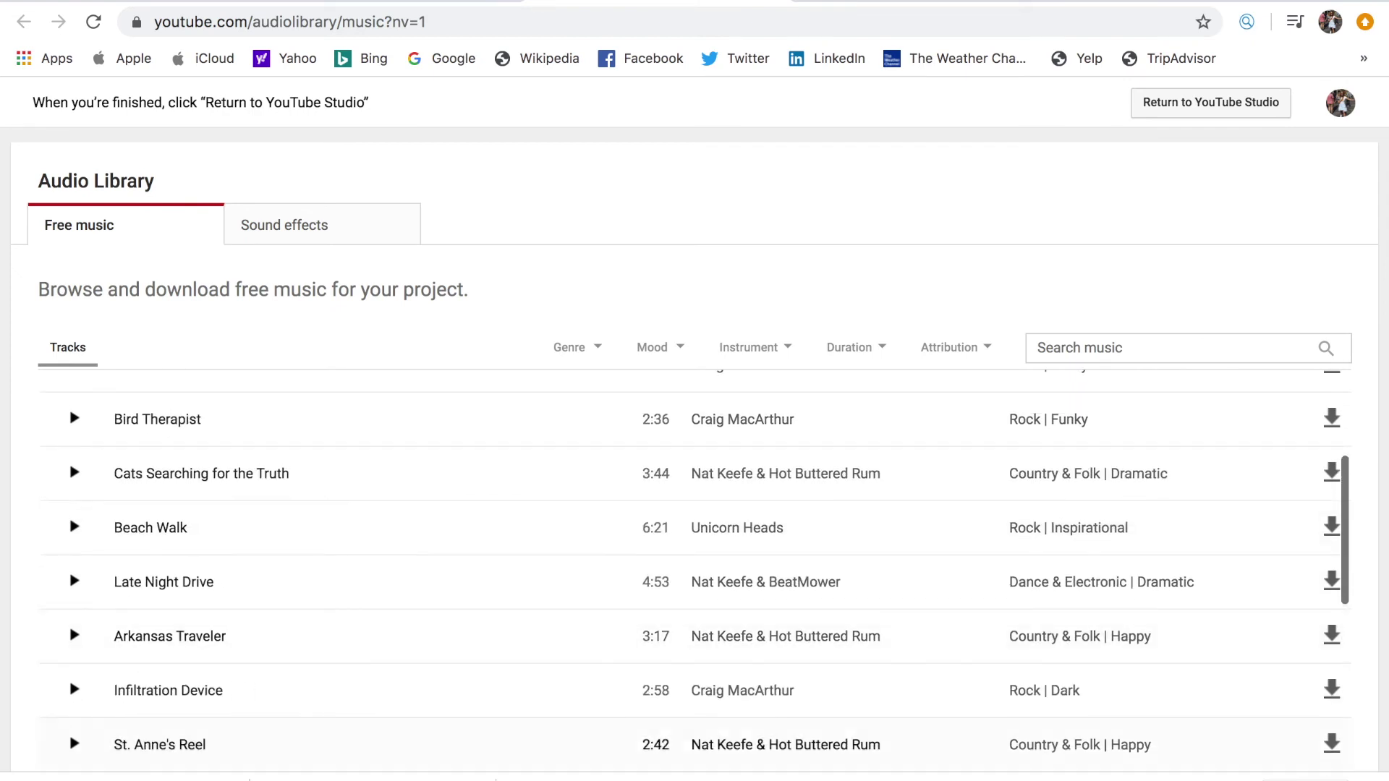
Step: Preview the track St. Anne's Reel and download it
click(75, 744)
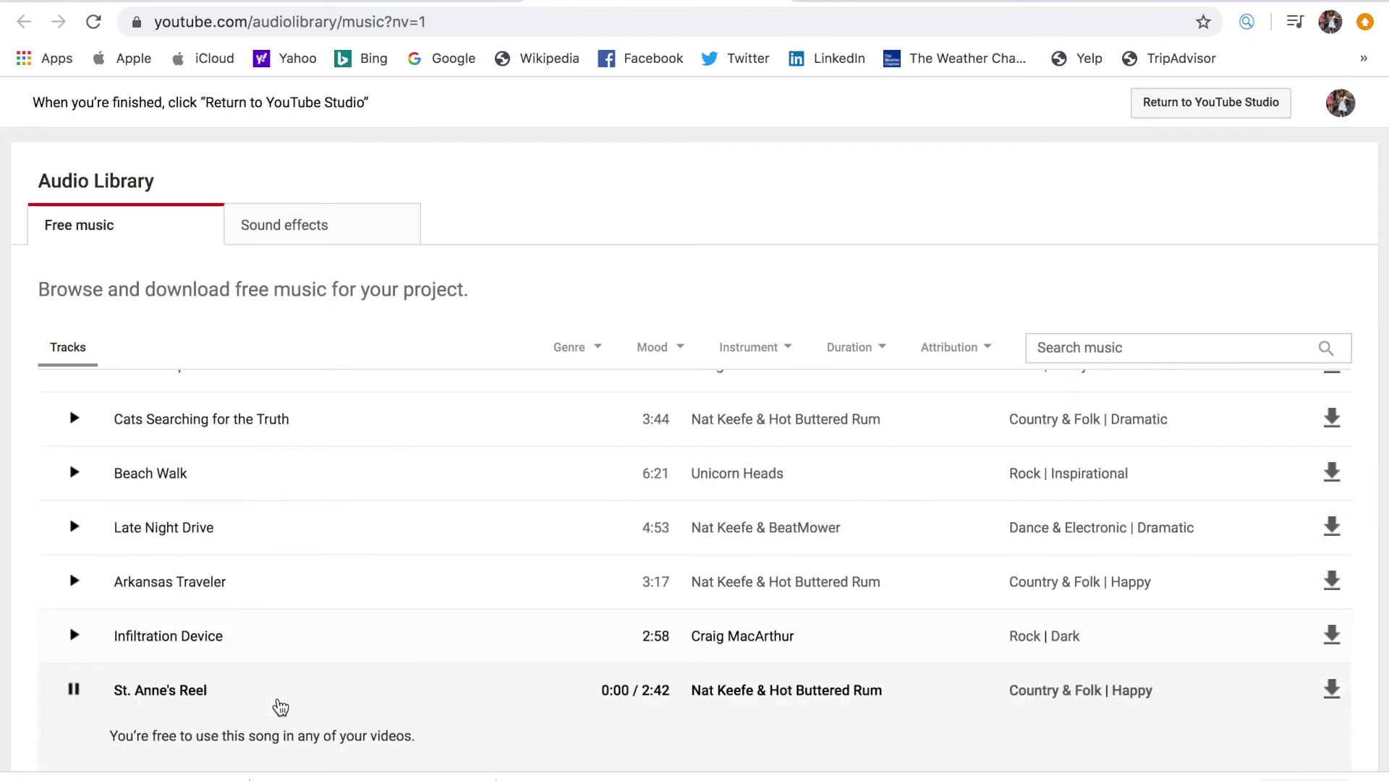
click(76, 609)
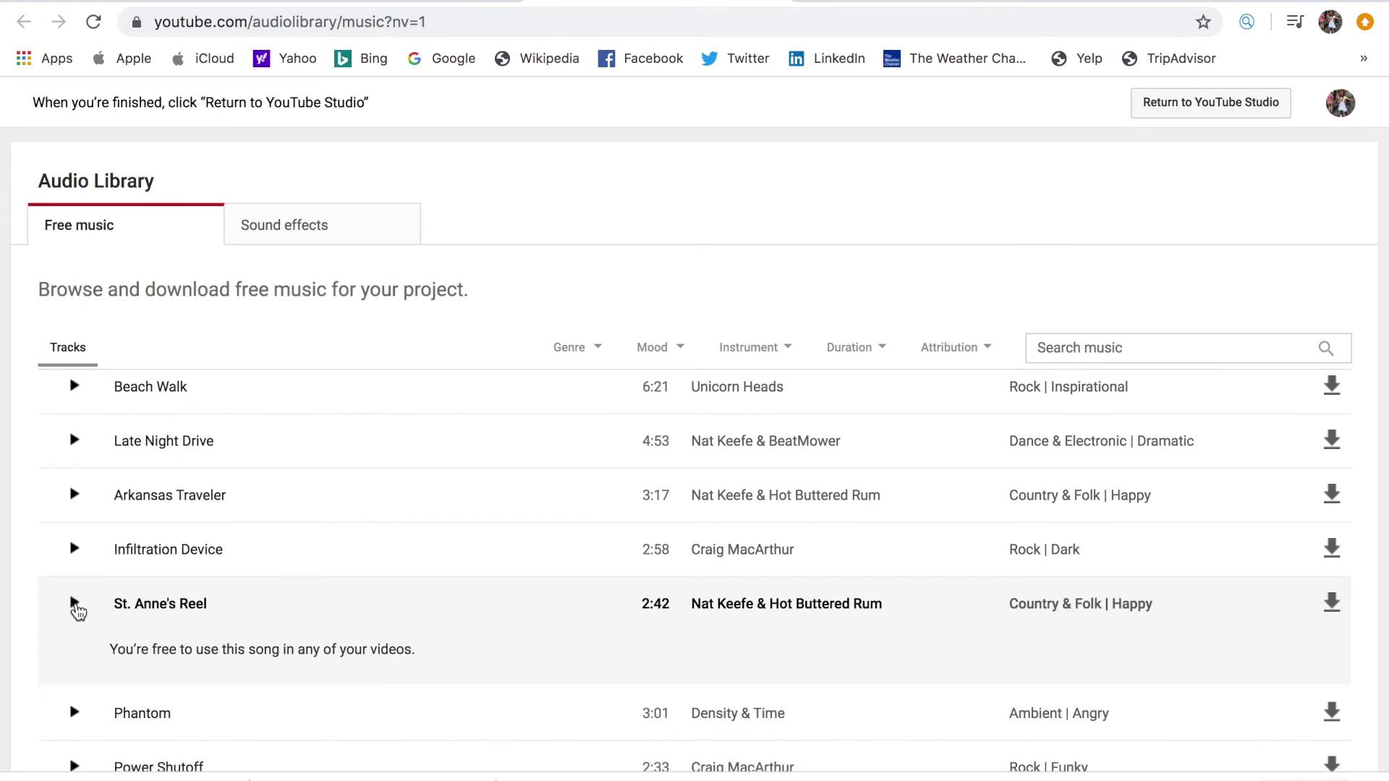
click(1331, 602)
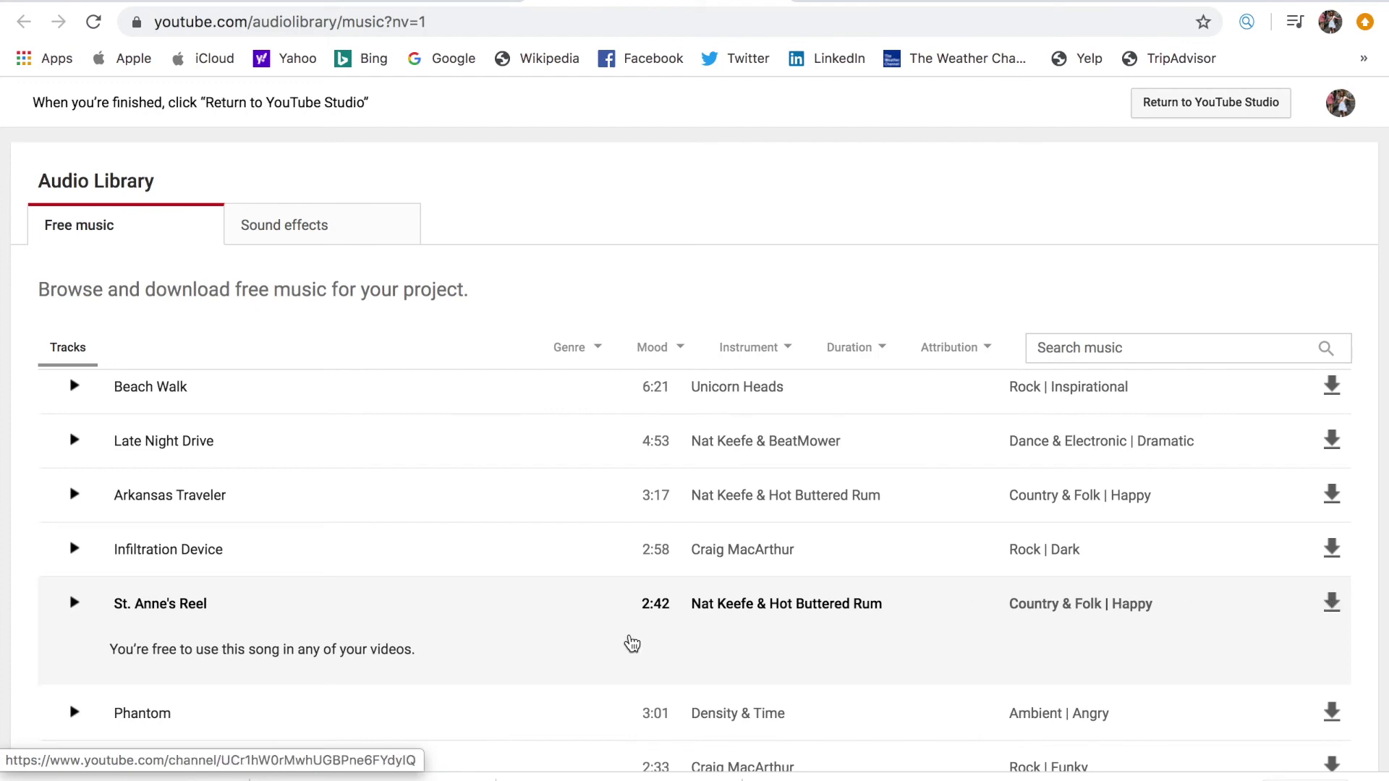
Step: Switch to iMovie and import St_Anne_s_Reel.mp3 from the Downloads folder into the project media
mouse_move(5, 481)
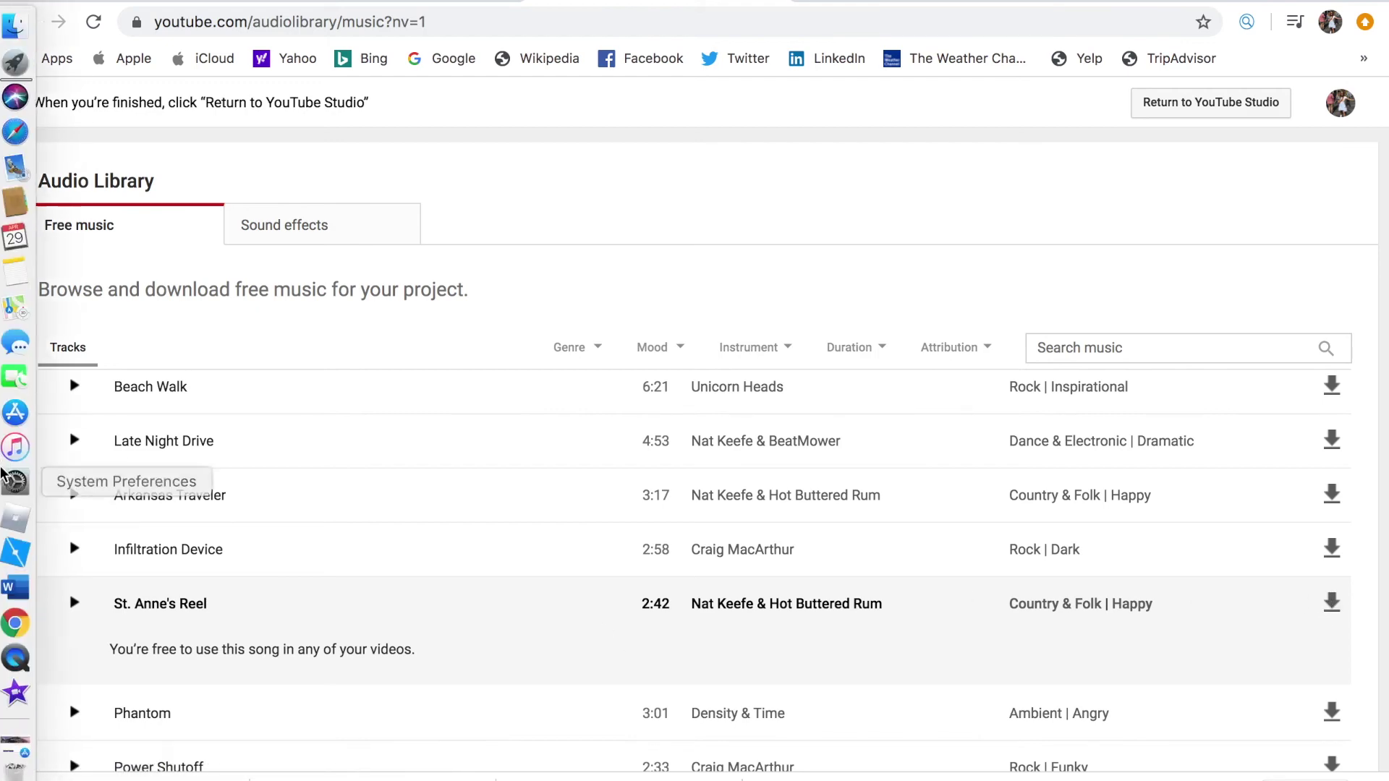
click(17, 698)
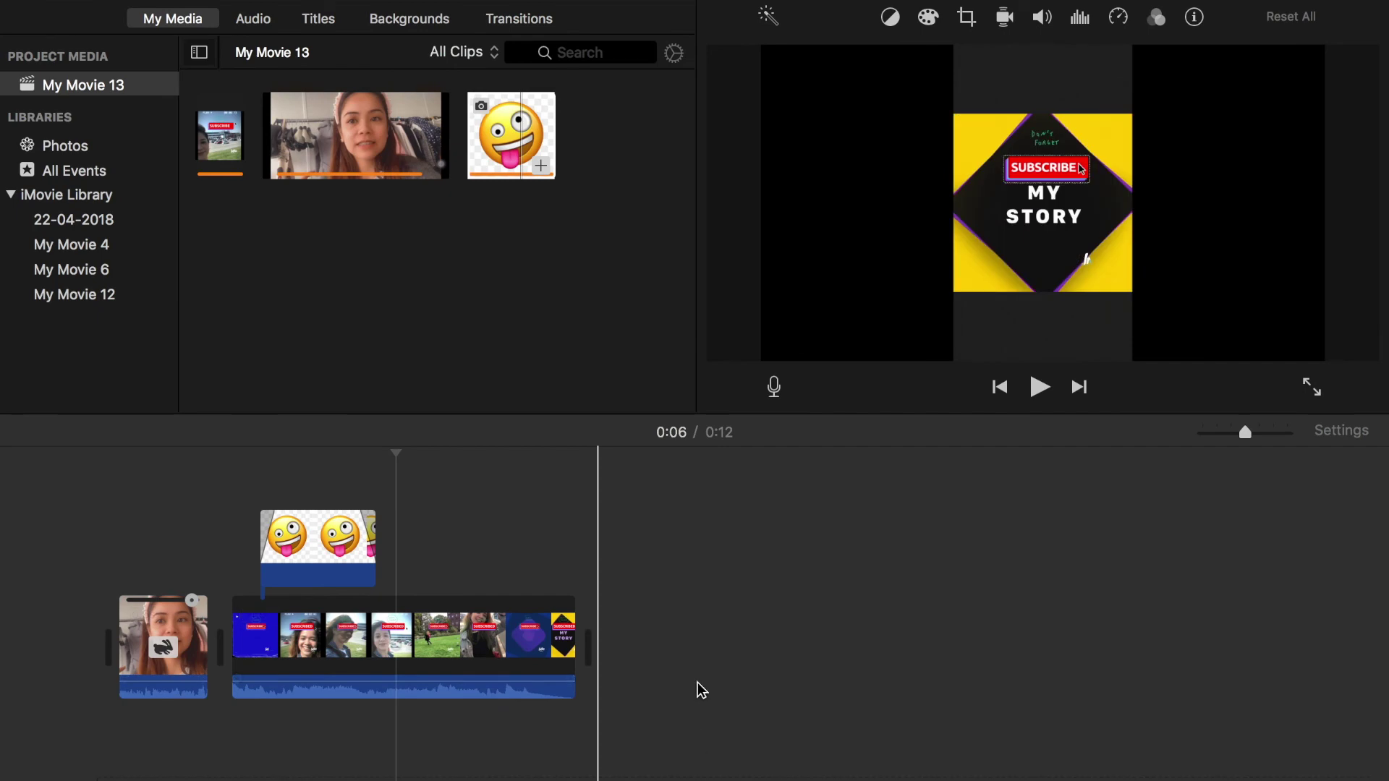
click(660, 596)
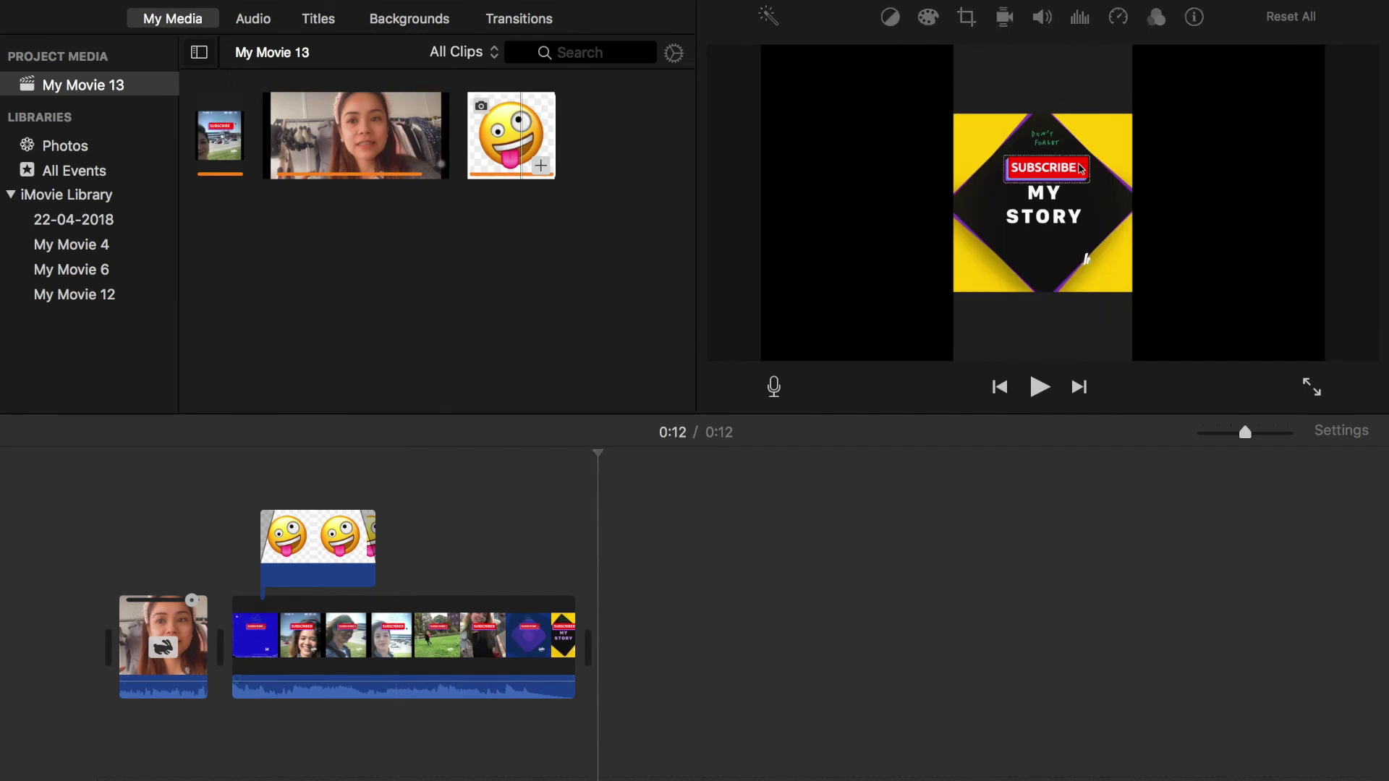
key(super+i)
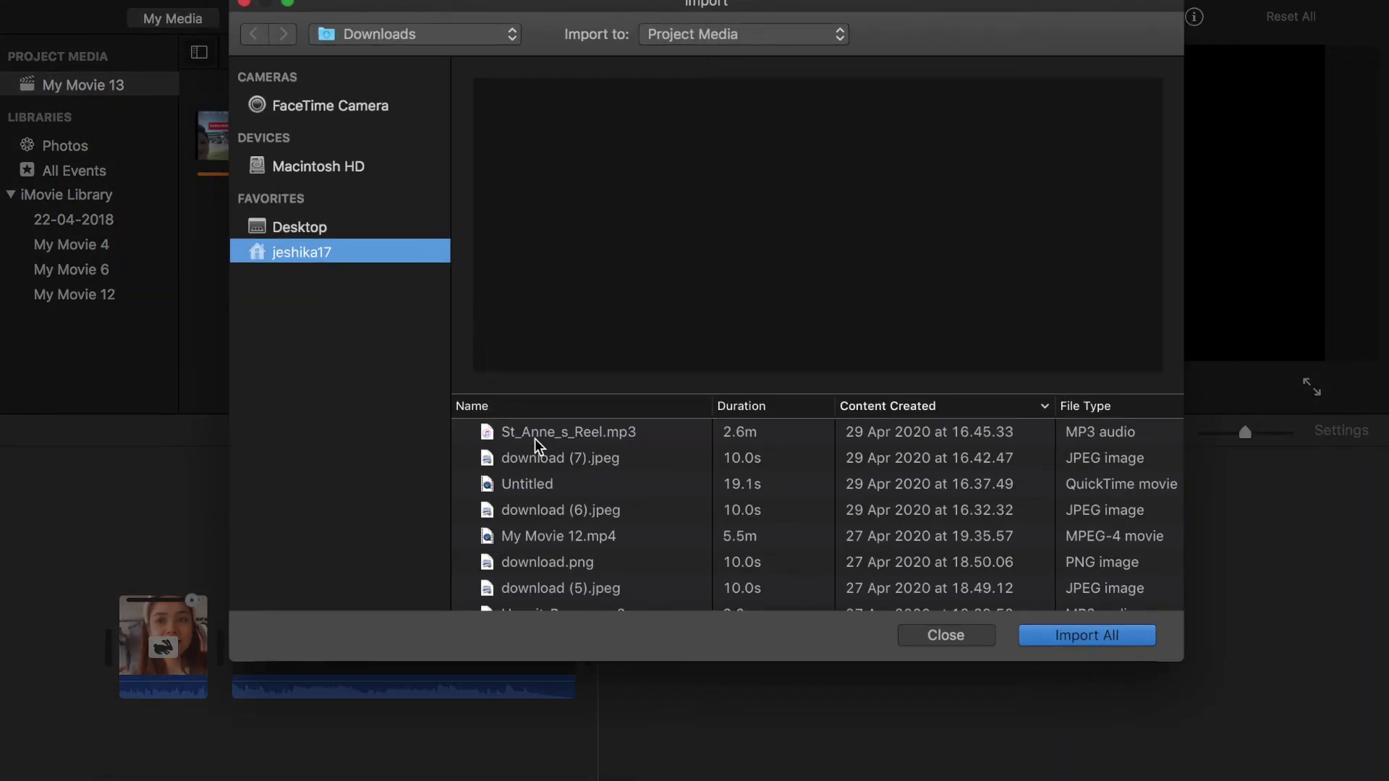
click(542, 432)
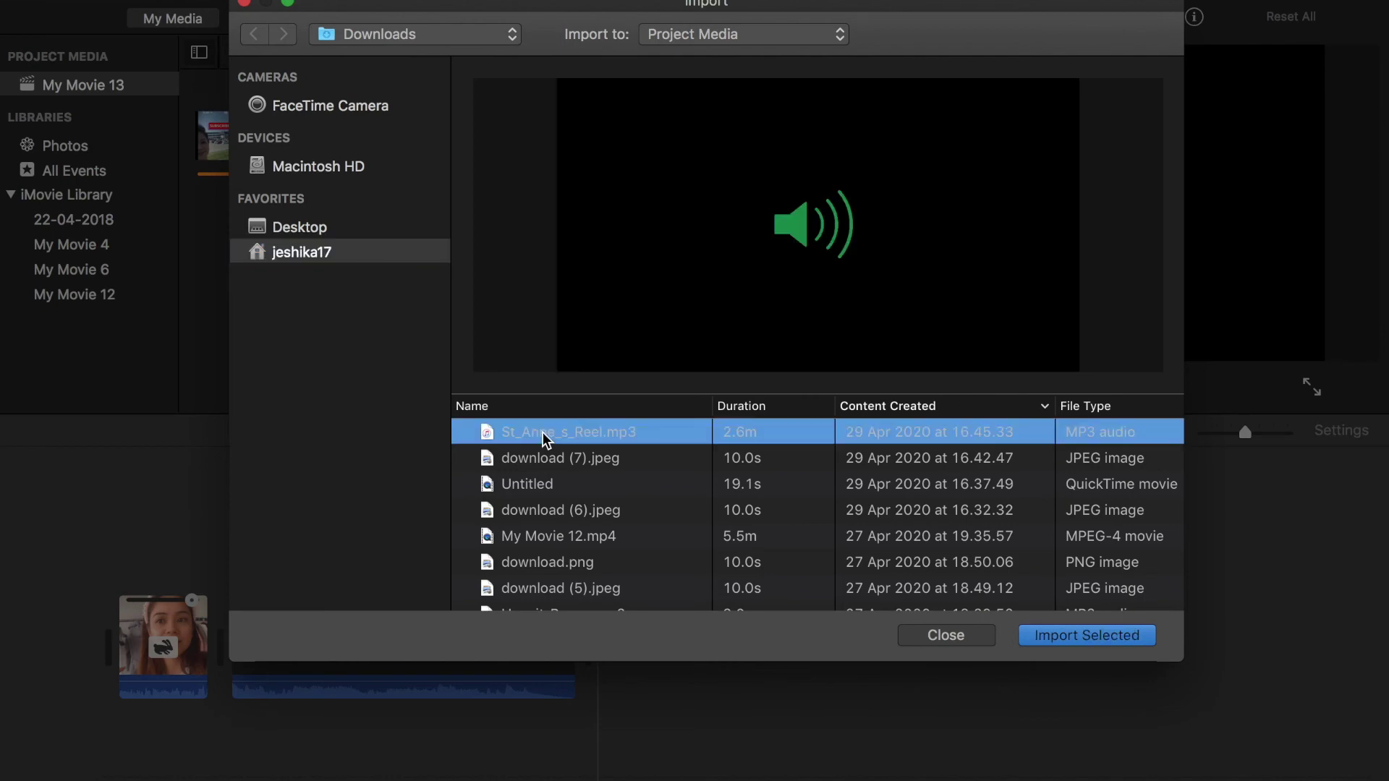
click(1040, 634)
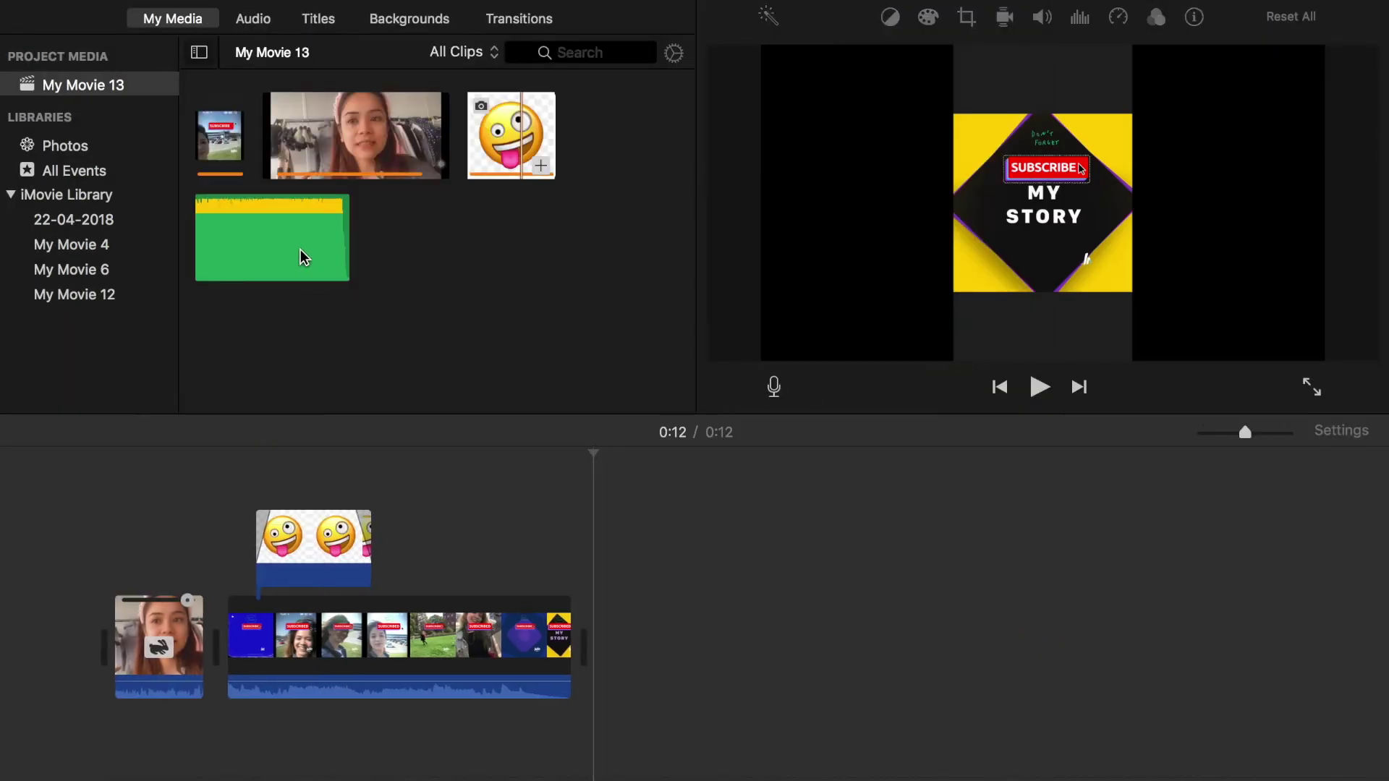
Step: Add the St_Anne_s_Reel audio as background music beneath the clips, from the start of the timeline, and play the project
drag(301, 255, 94, 777)
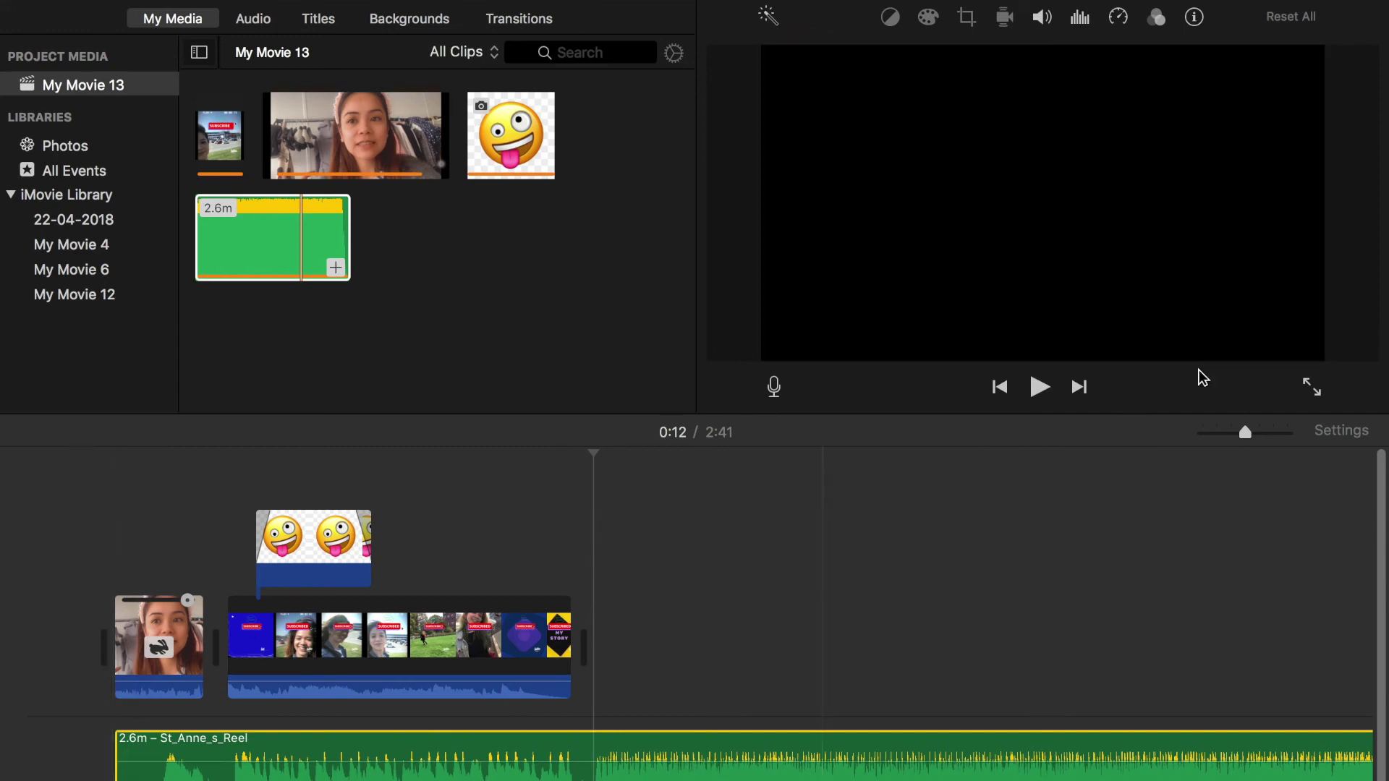
click(1039, 391)
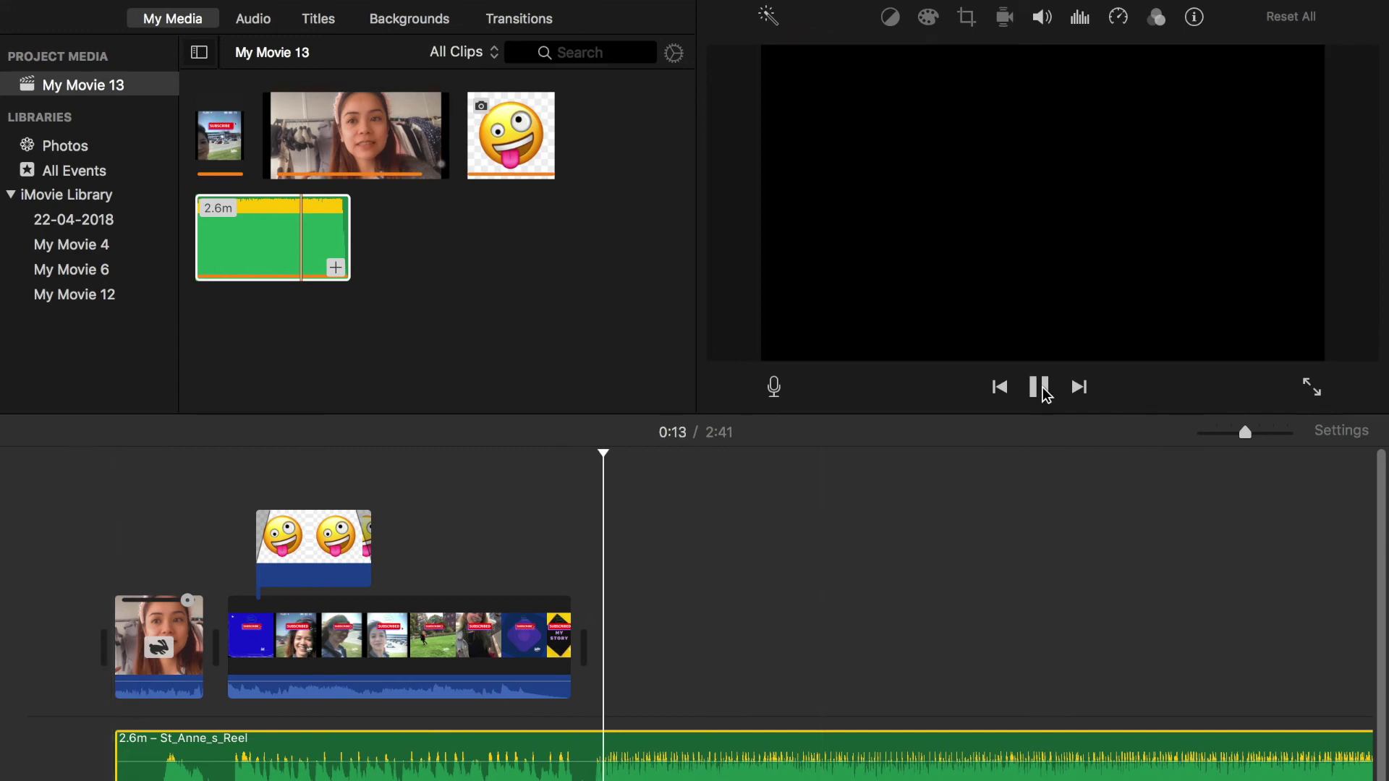
Step: Import the photo IMG_0095.JPG from the Downloads folder into the project media
click(200, 4)
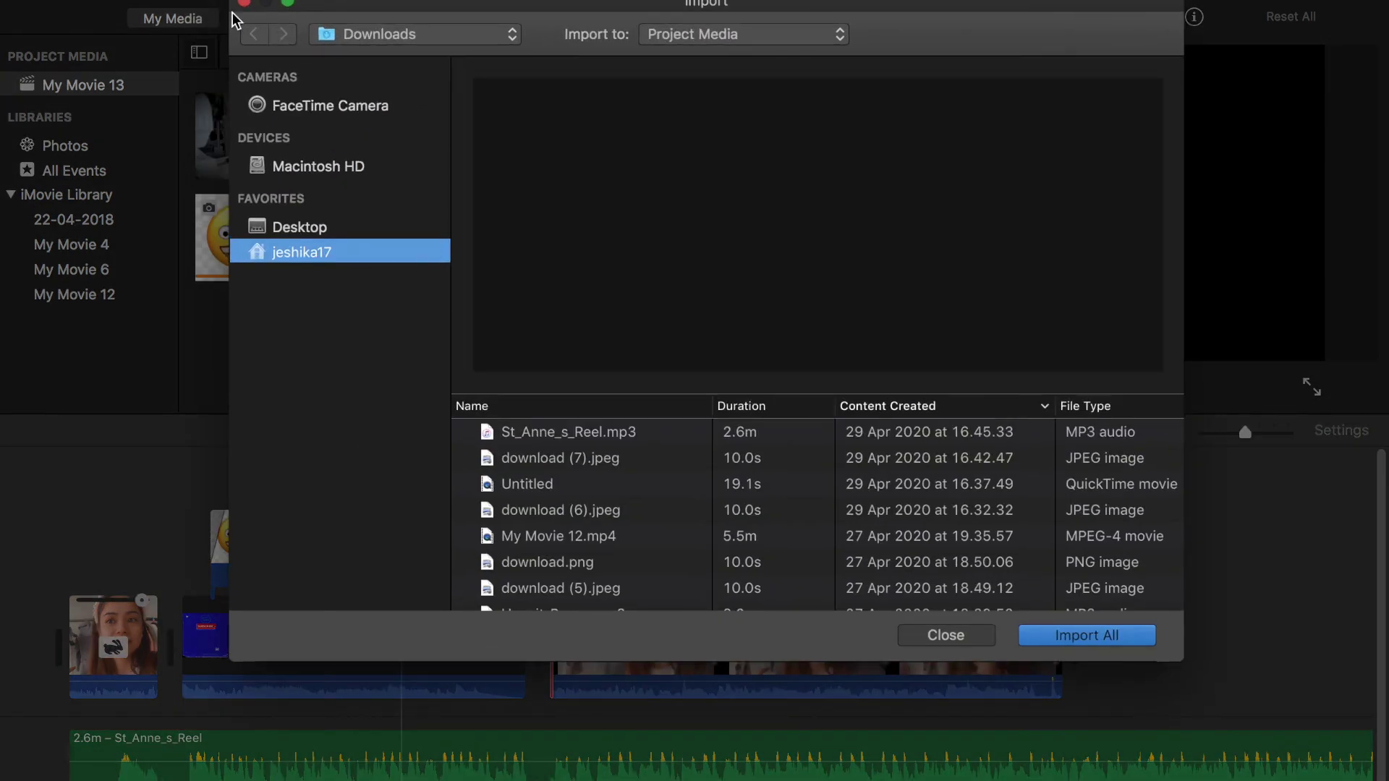
scroll(593, 505, down, 10)
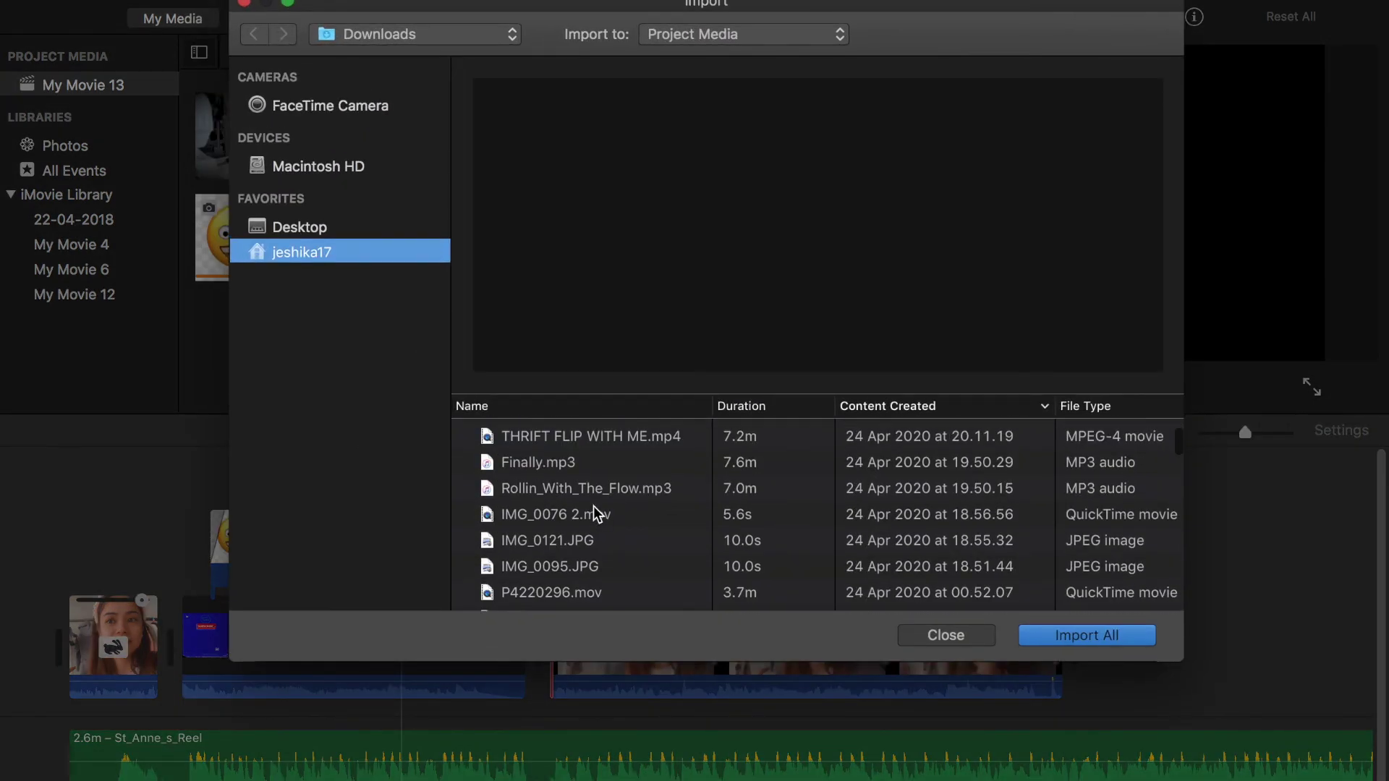
click(553, 572)
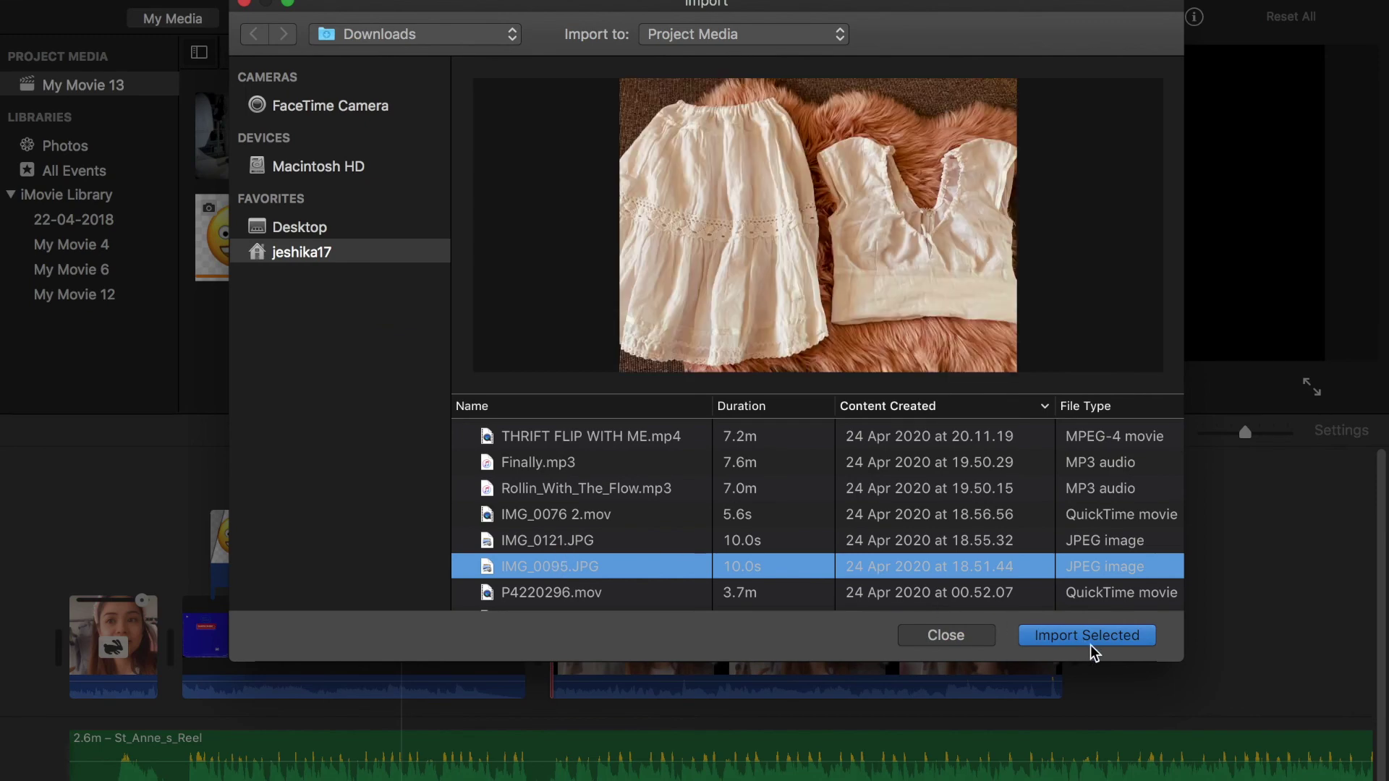
click(1086, 636)
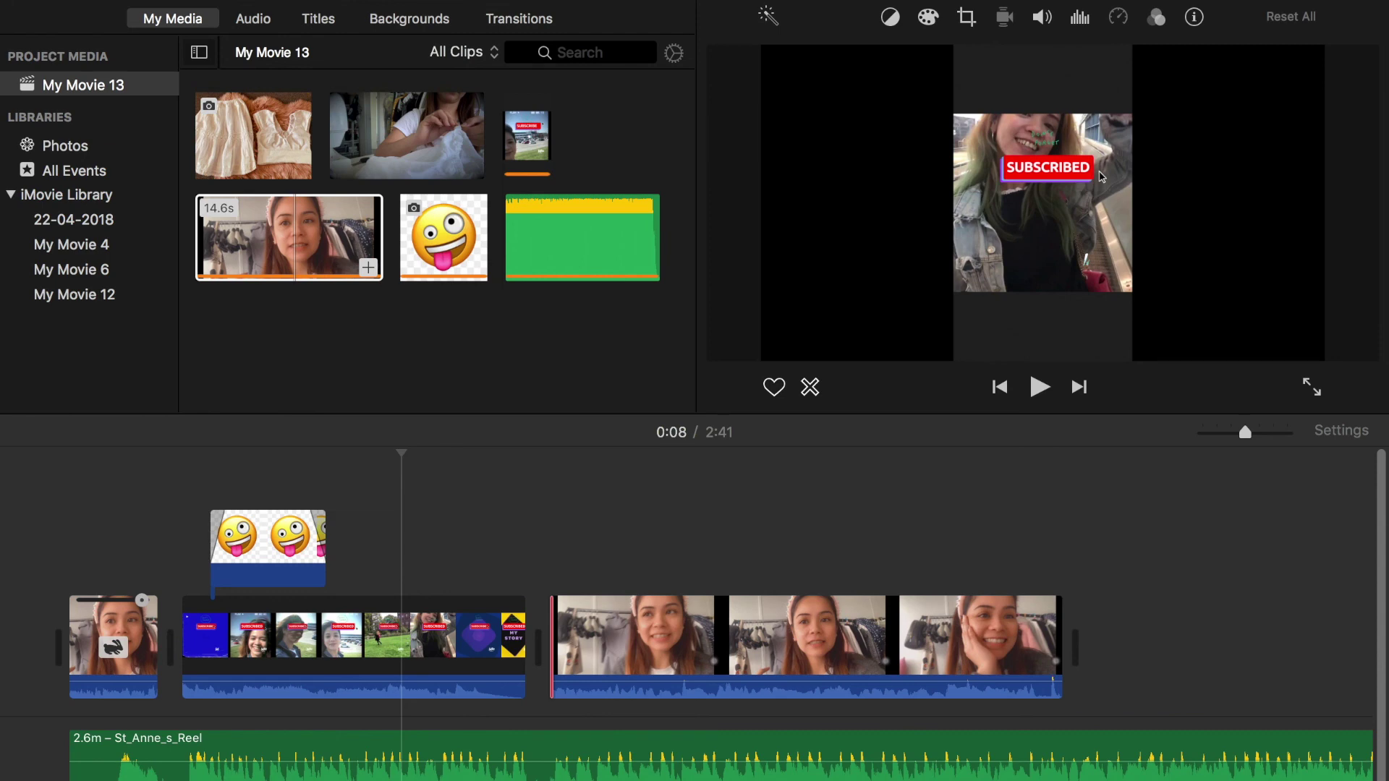
Step: Find the mirror outfit photo IMG_0165 2.JPG in the Downloads folder and import it into the project media
key(super+i)
scroll(569, 506, down, 10)
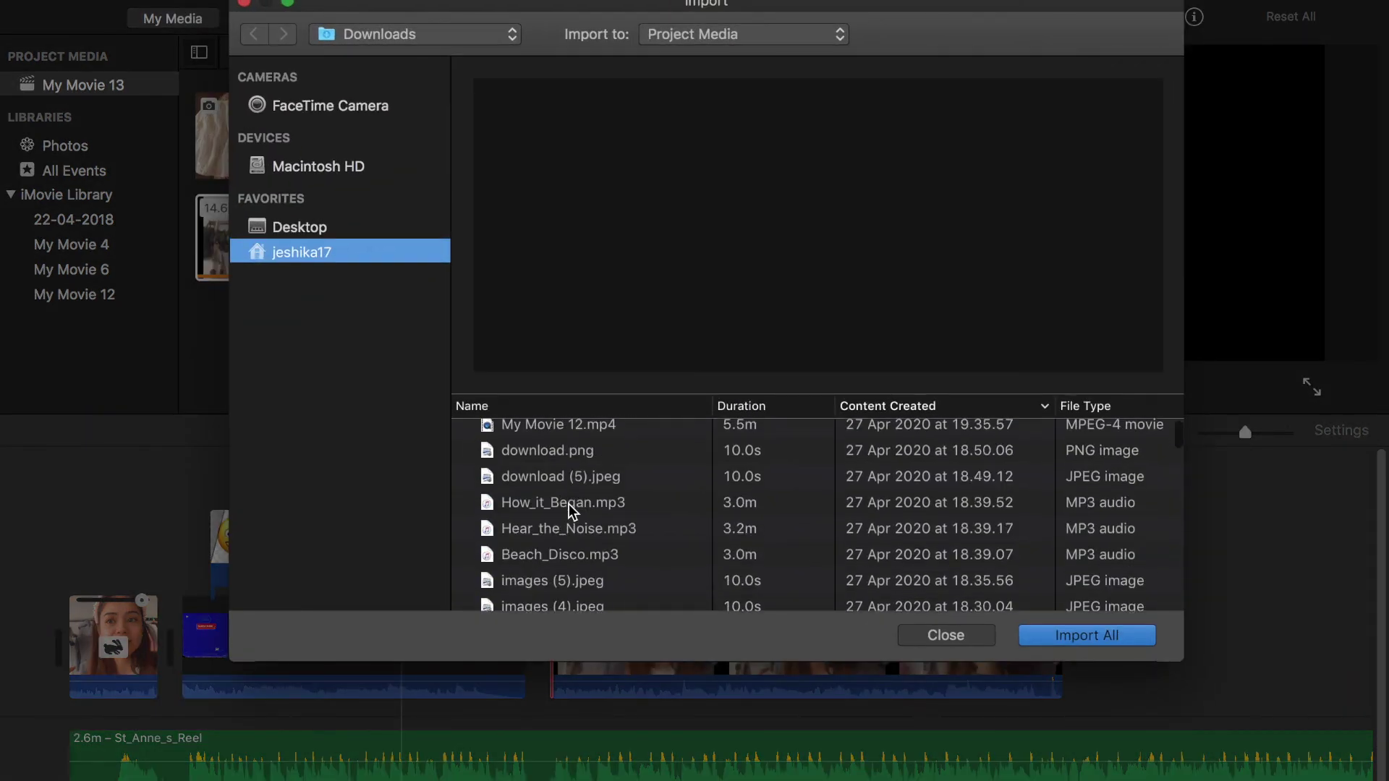
click(539, 441)
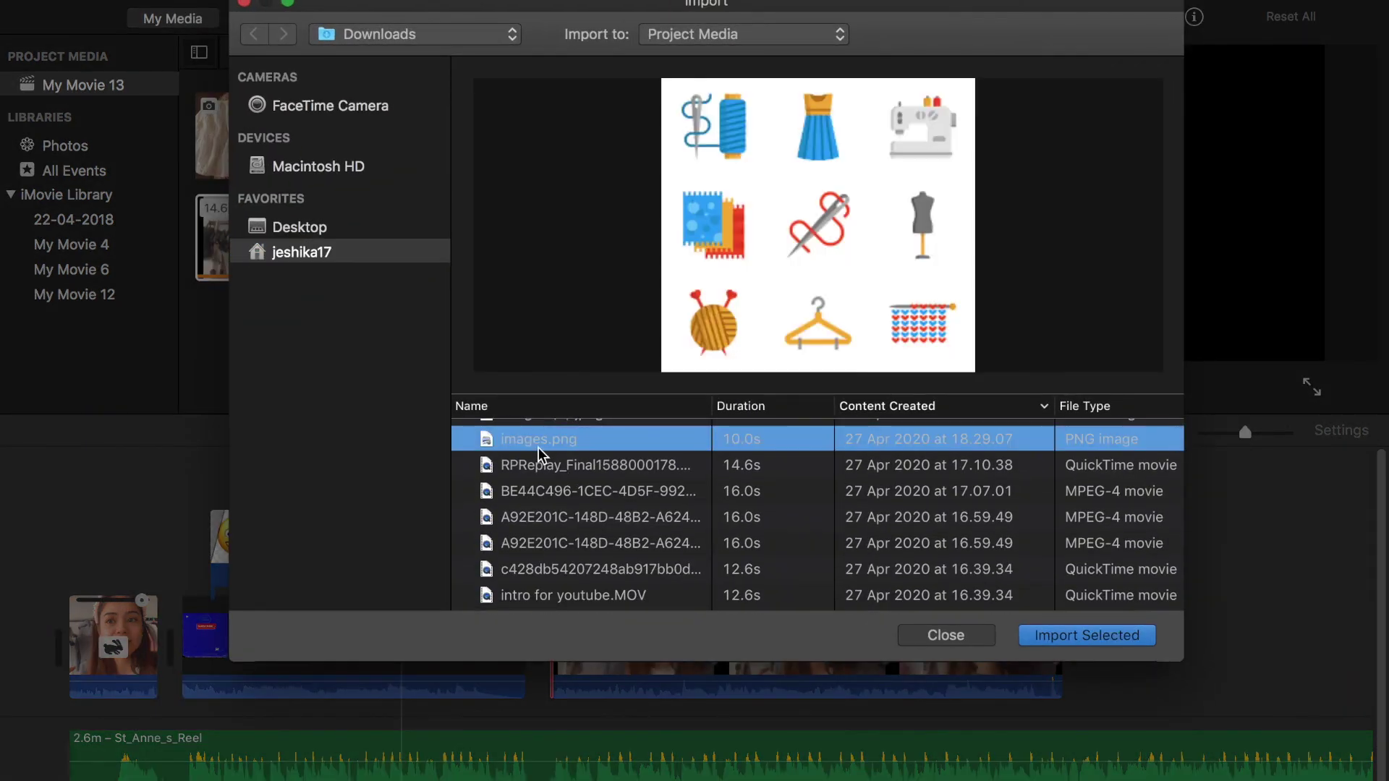
scroll(539, 447, down, 5)
click(536, 495)
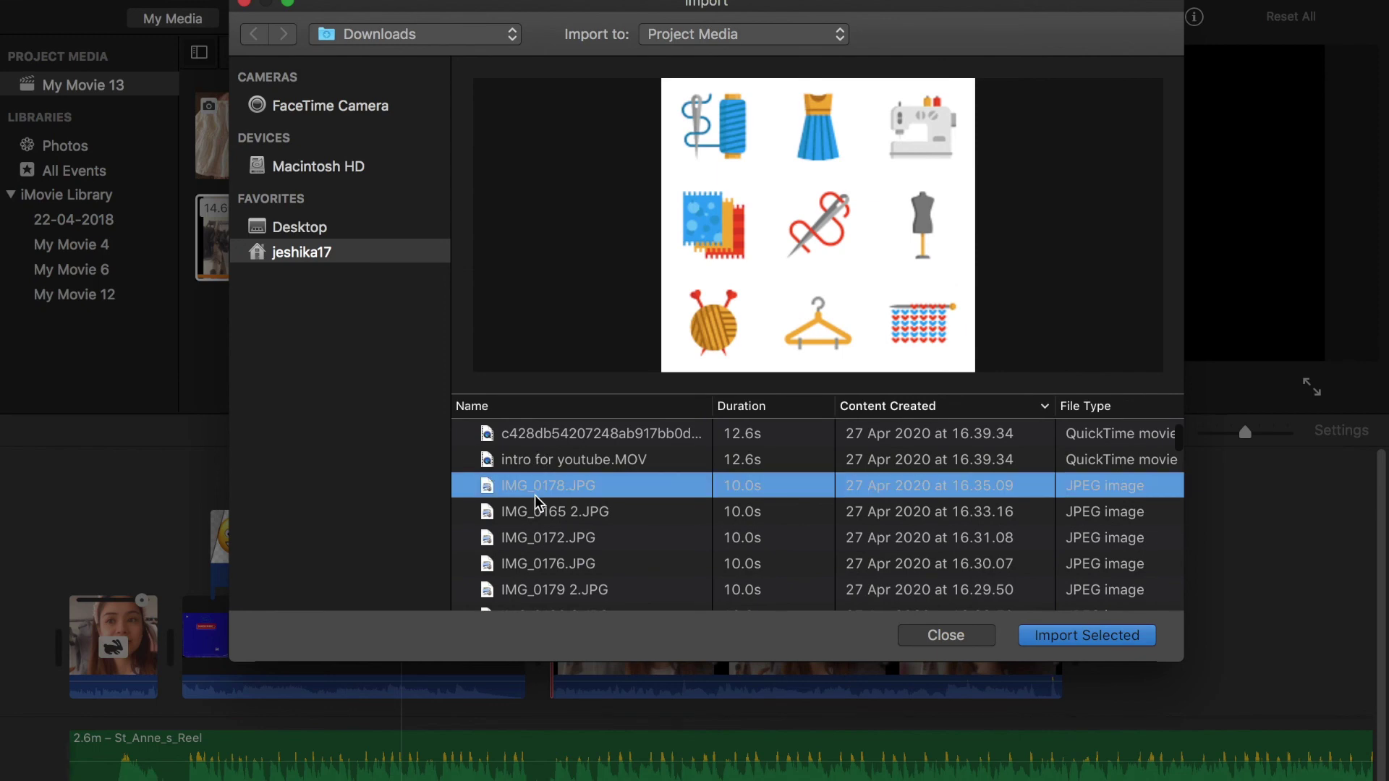
click(540, 515)
click(545, 535)
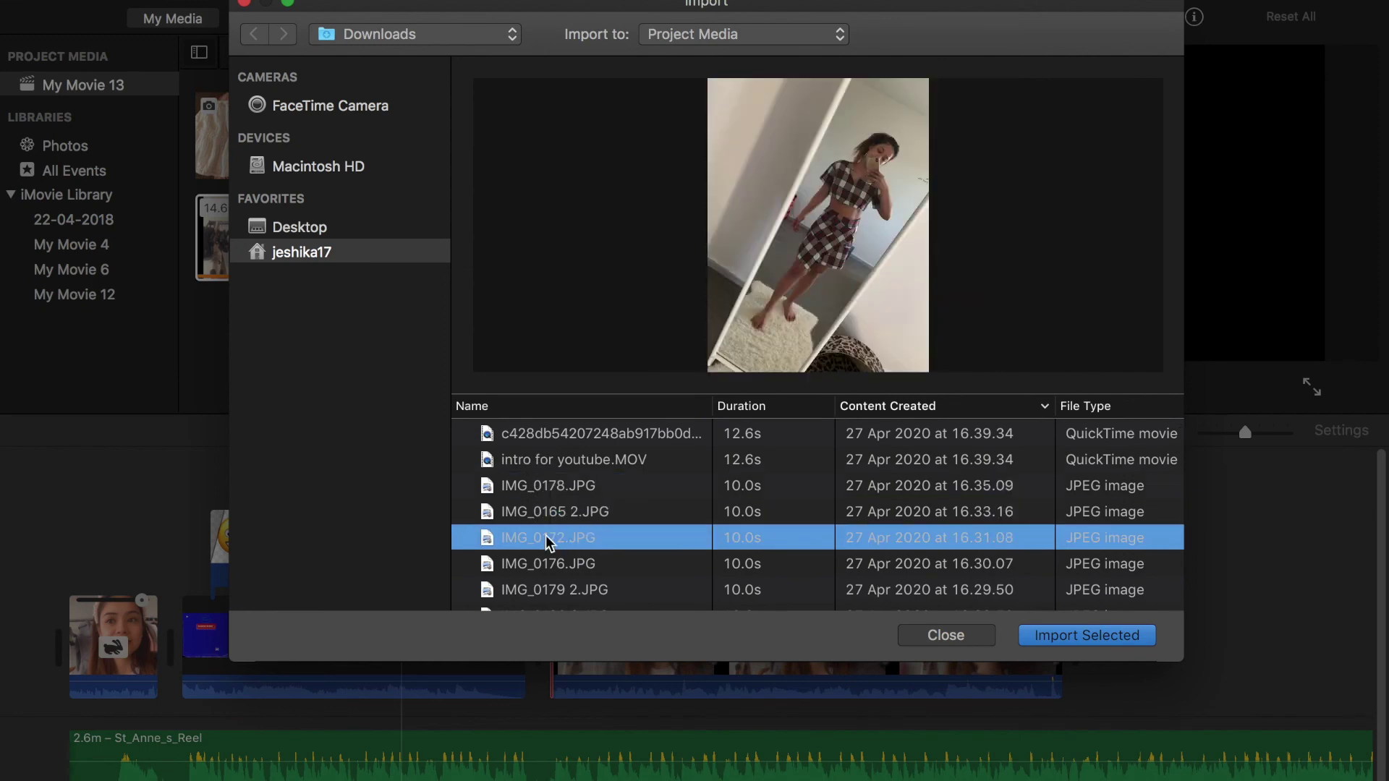
click(545, 515)
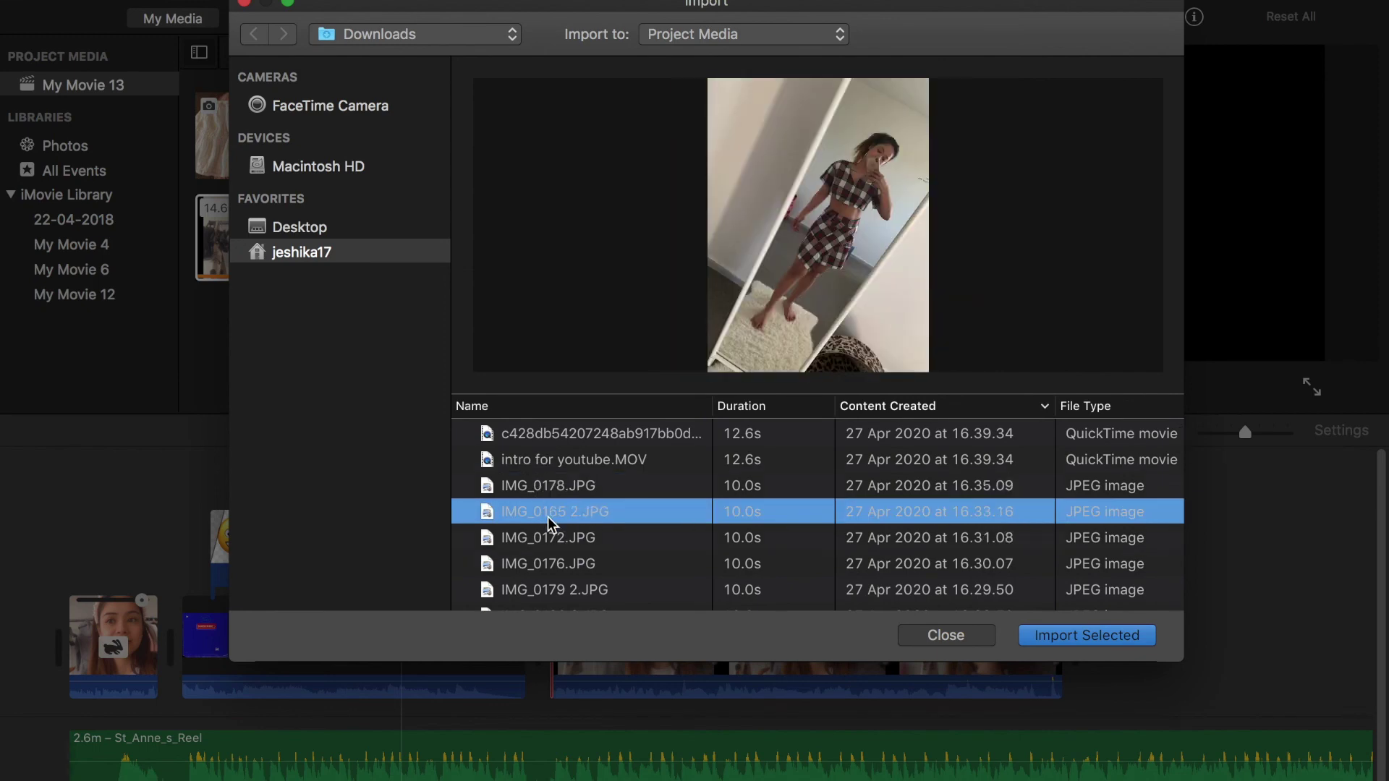
click(1049, 635)
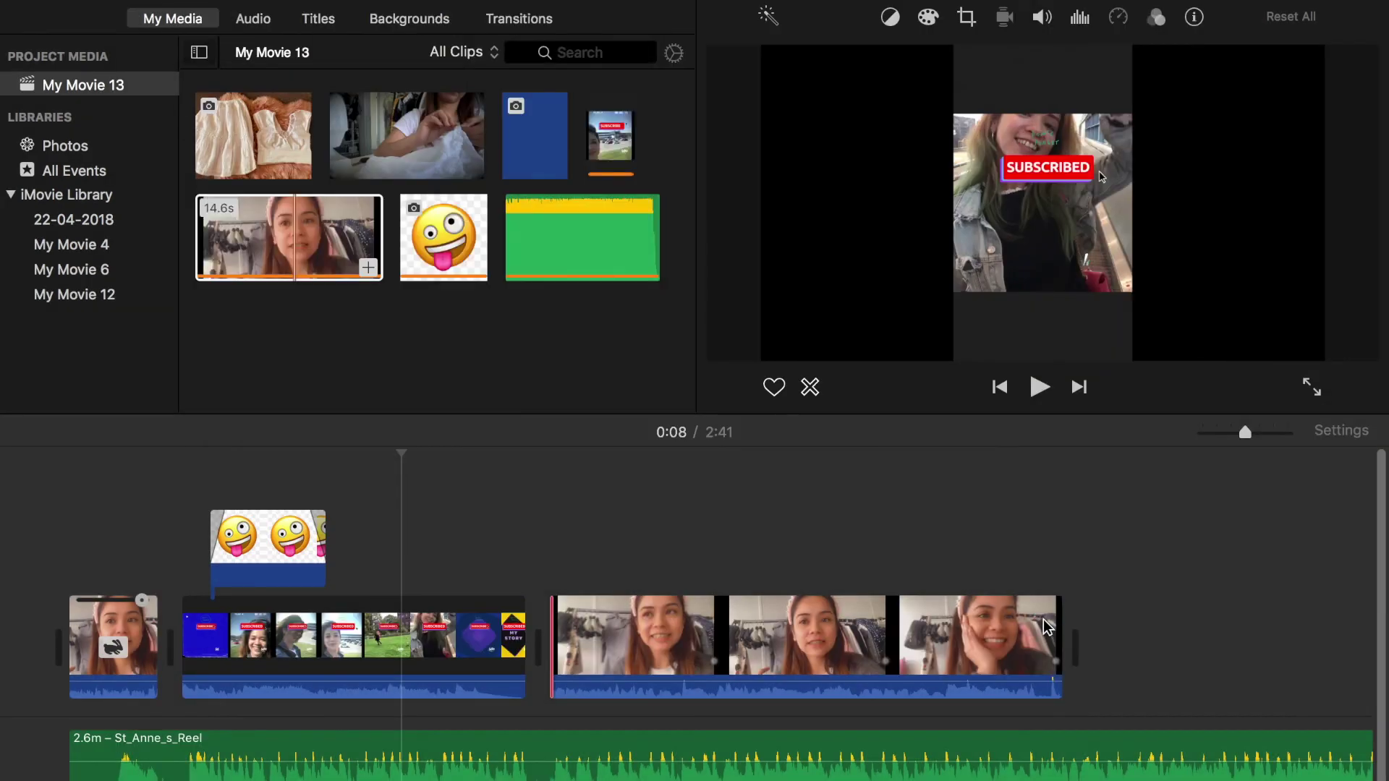
Step: Add the mirror outfit photo and the white two-piece clothing photo to the end of the timeline, after the last talking clip
scroll(651, 630, right, 10)
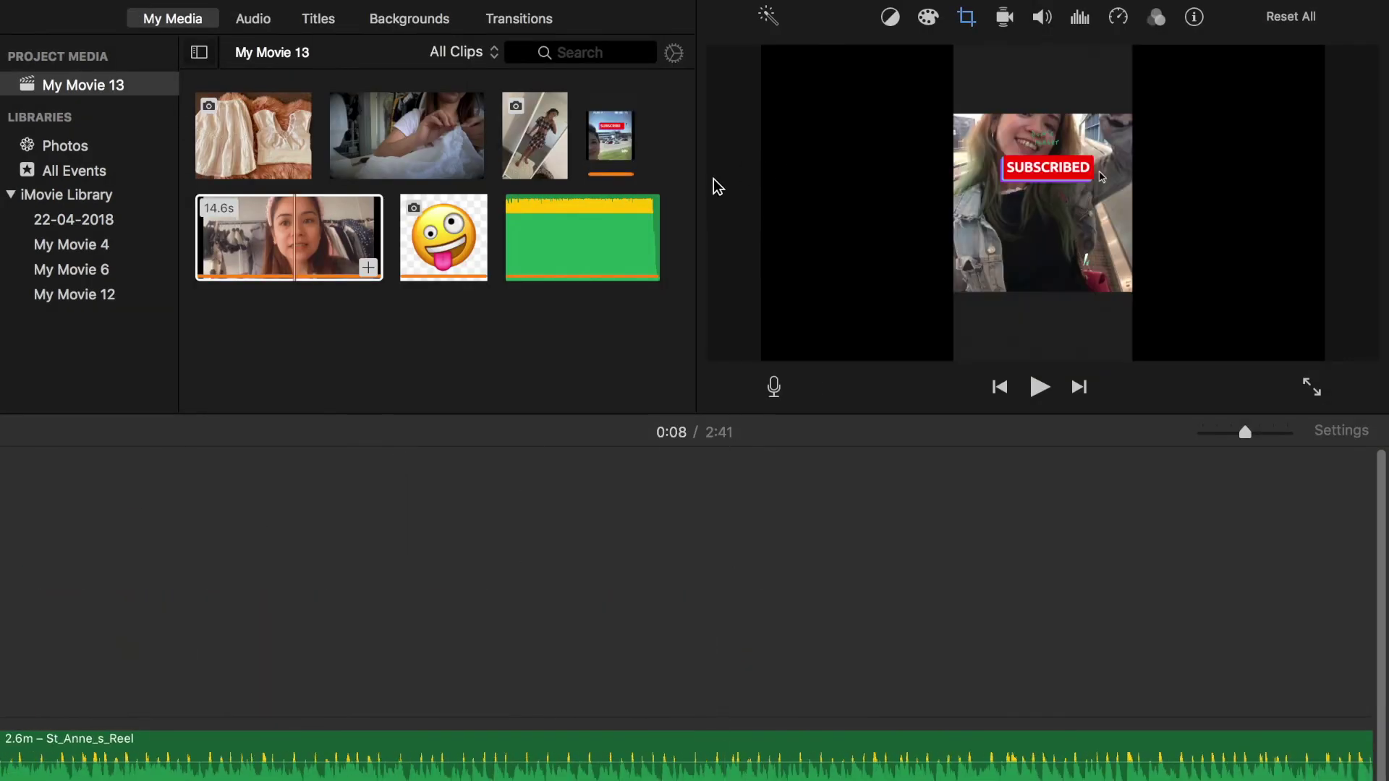
scroll(510, 663, left, 10)
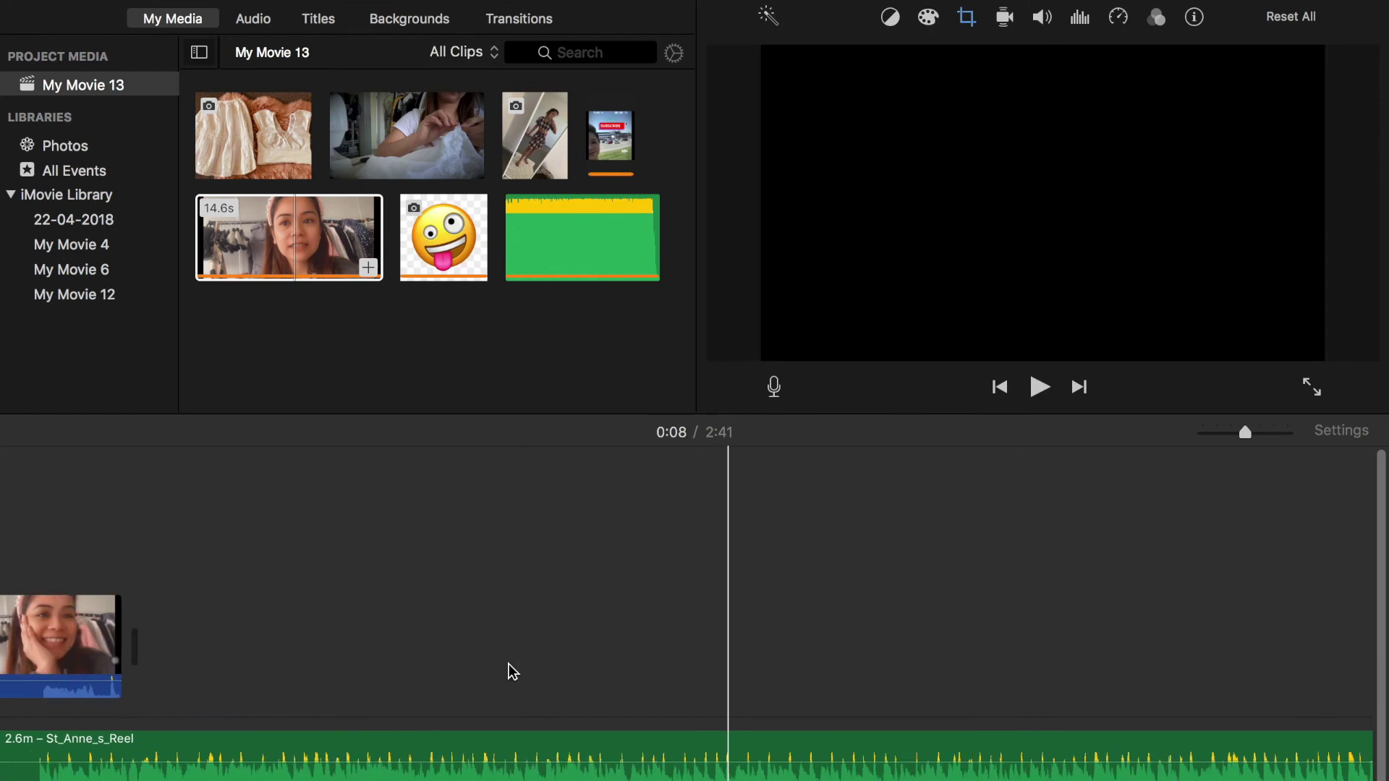
drag(526, 136, 572, 644)
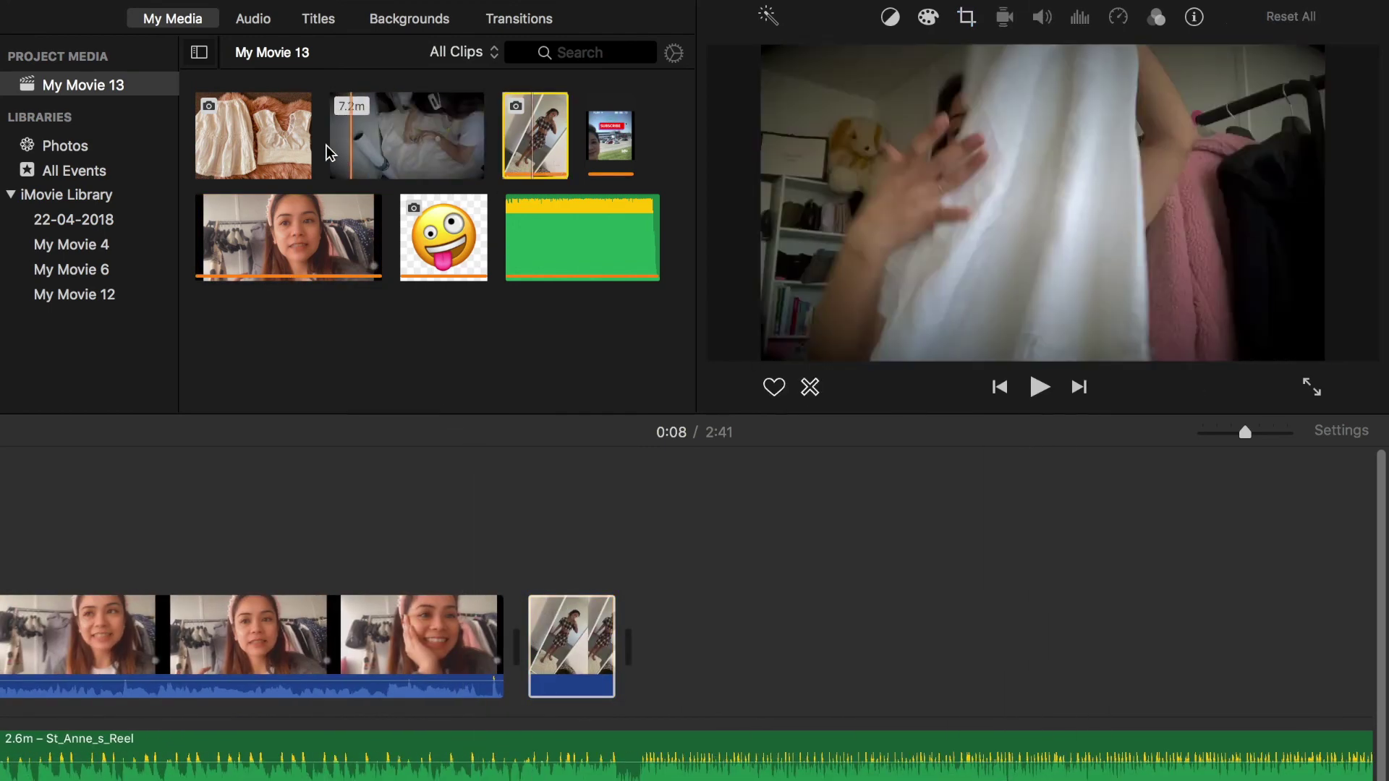
drag(275, 148, 675, 637)
Step: Apply the Old World clip filter to the mirror outfit photo in the timeline
click(603, 640)
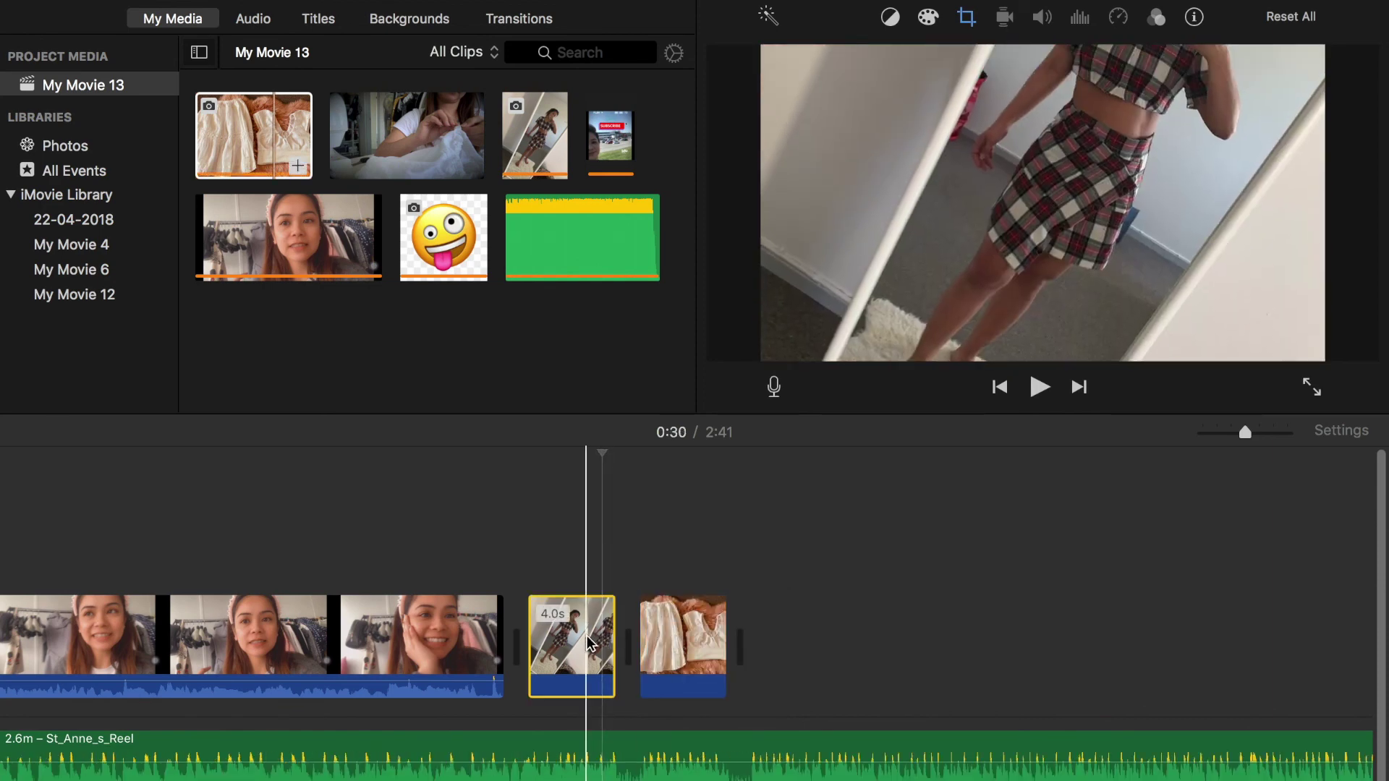
click(1157, 19)
click(894, 61)
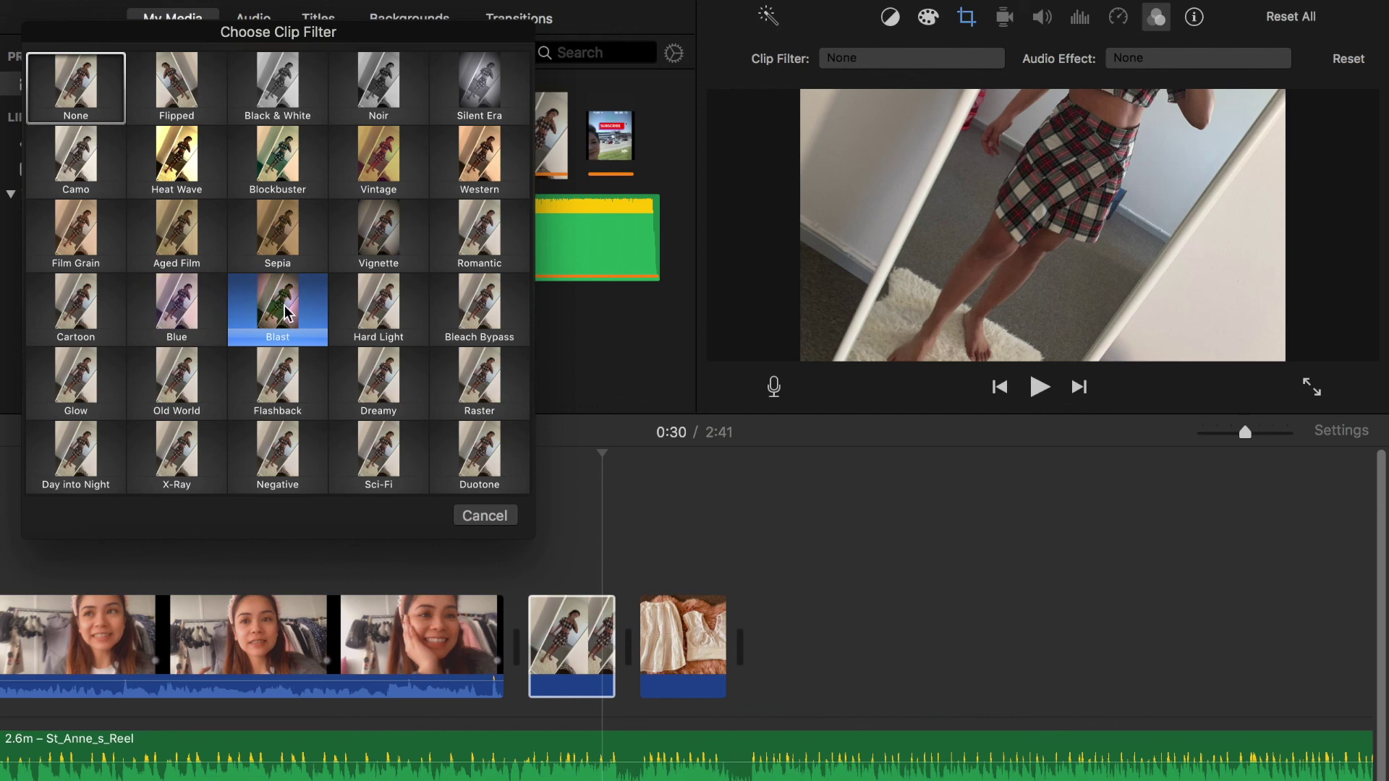
click(195, 371)
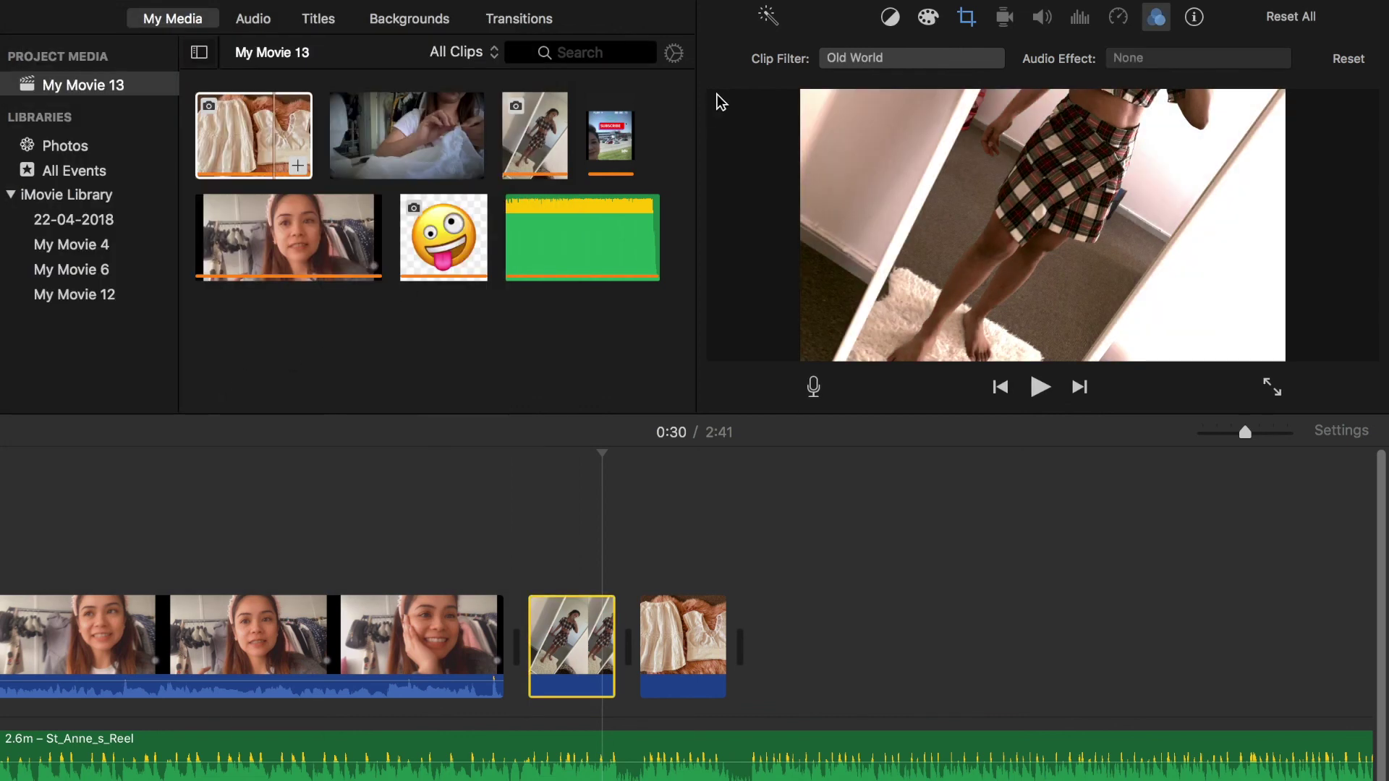
Step: Open the clip filter choices again for the mirror outfit photo
click(882, 57)
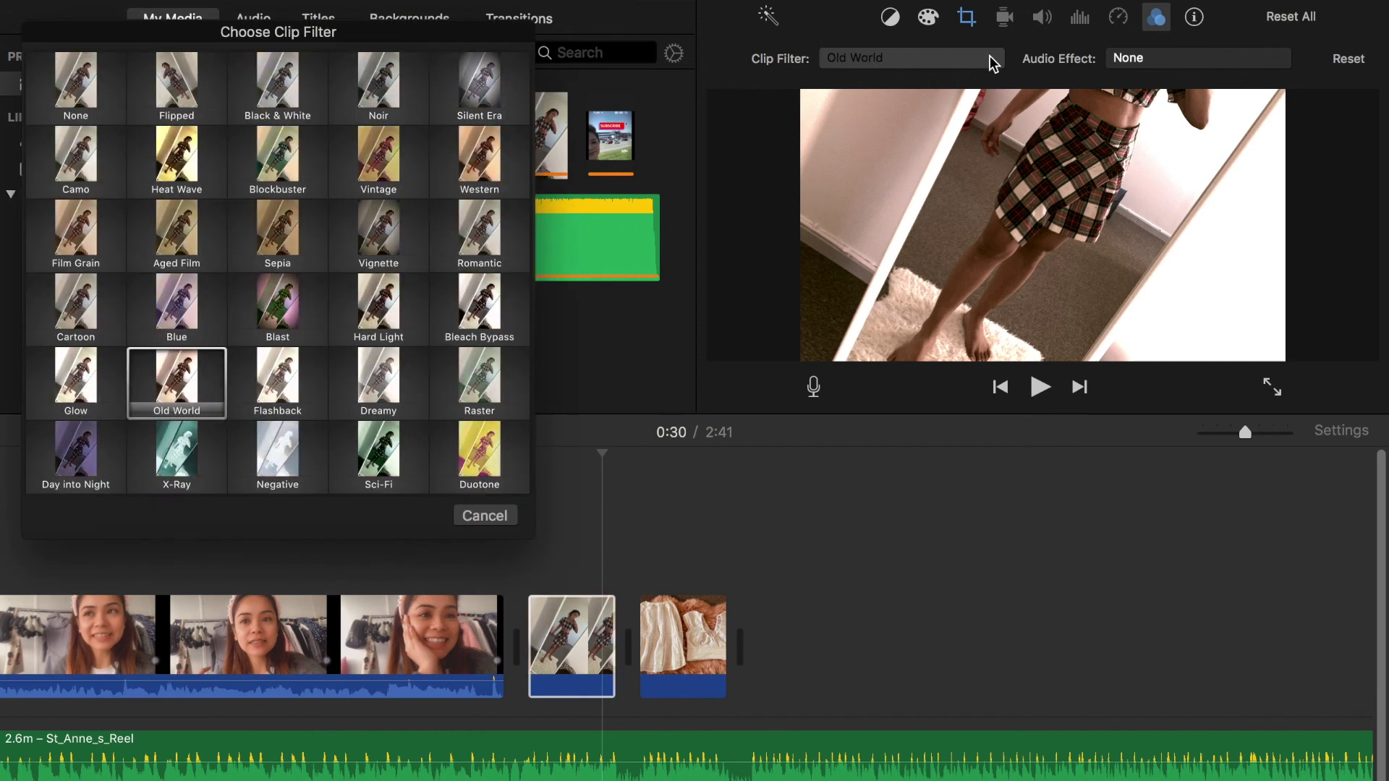